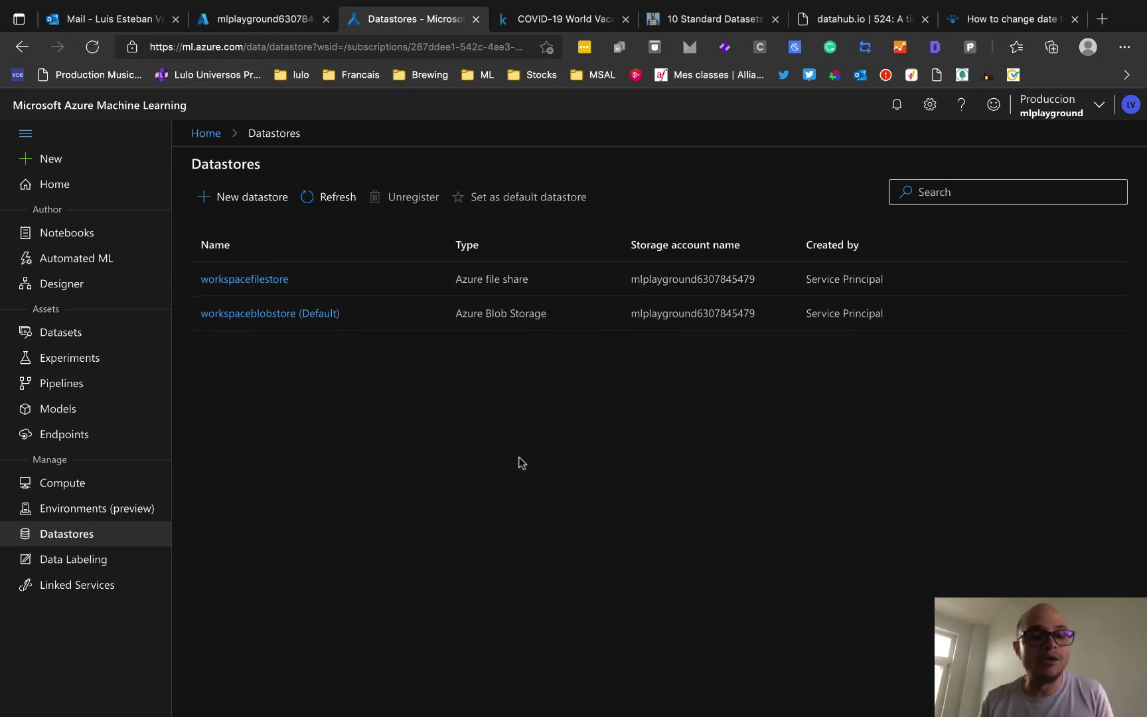
- Examine the workspace datastores and, in the Azure portal, the containers and file shares of the mlplayground resource group's storage account
click(76, 541)
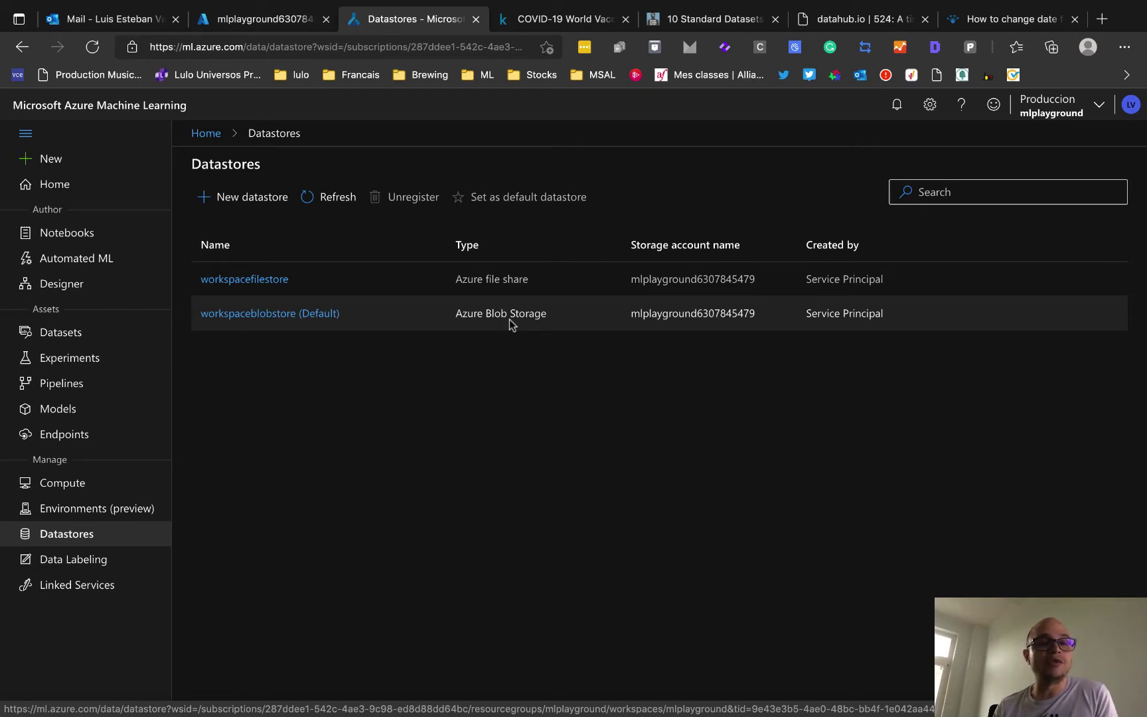
click(258, 25)
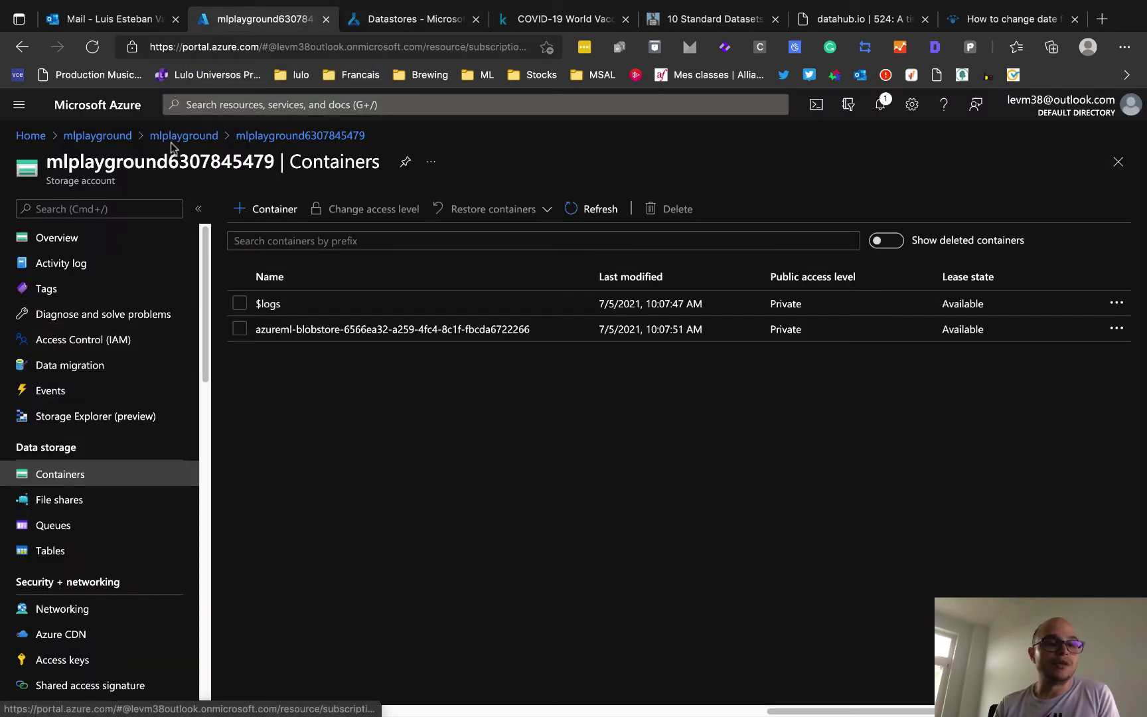
click(114, 139)
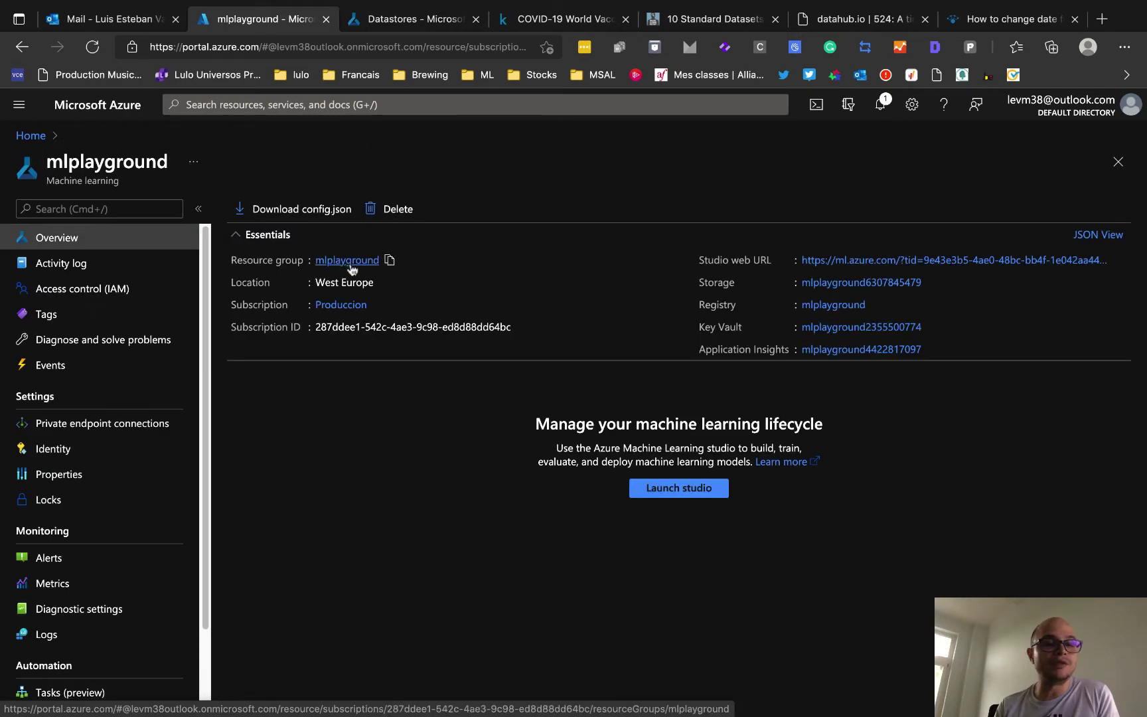
click(339, 263)
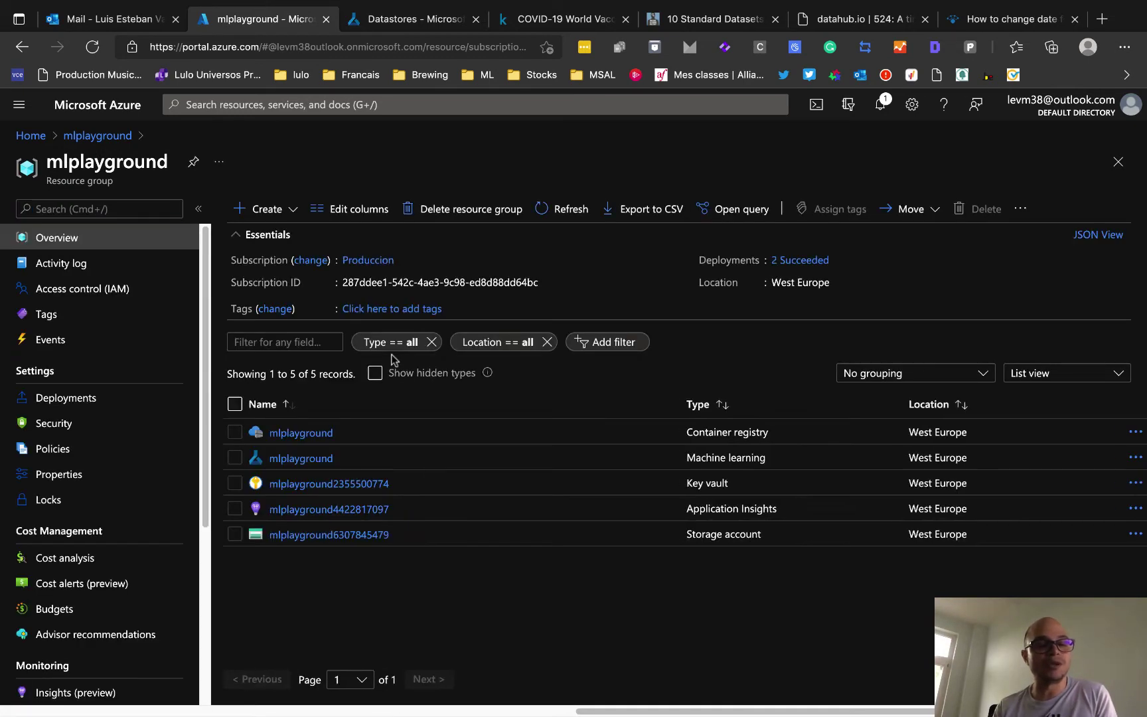
click(328, 535)
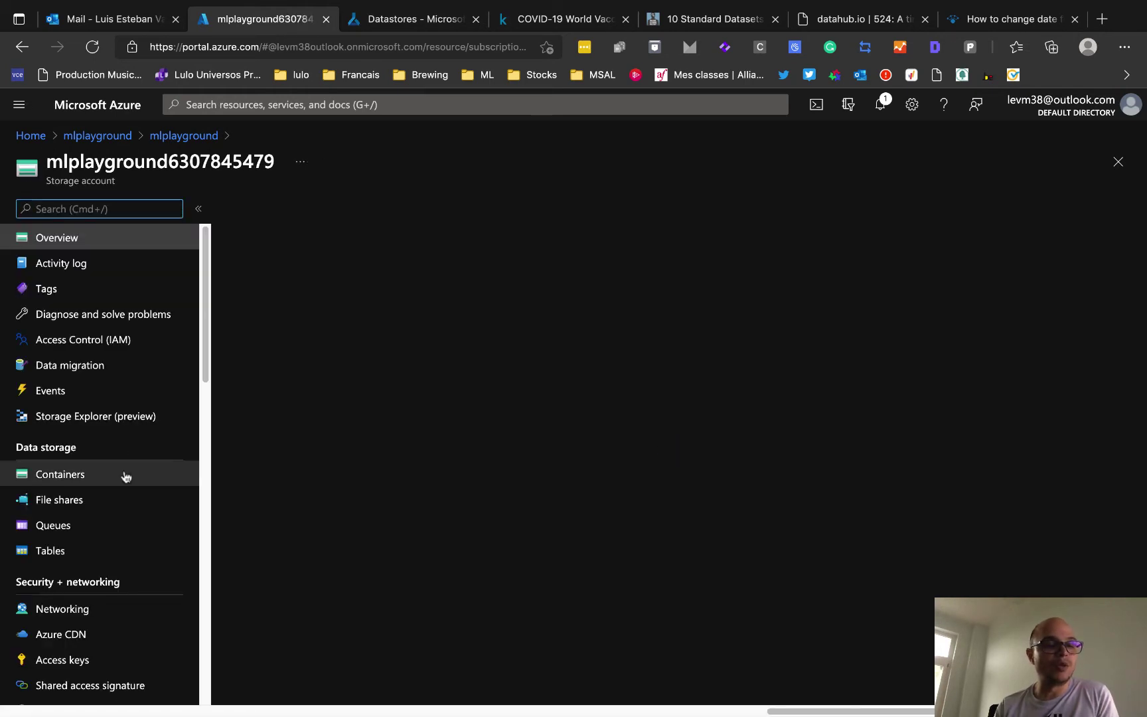
click(125, 476)
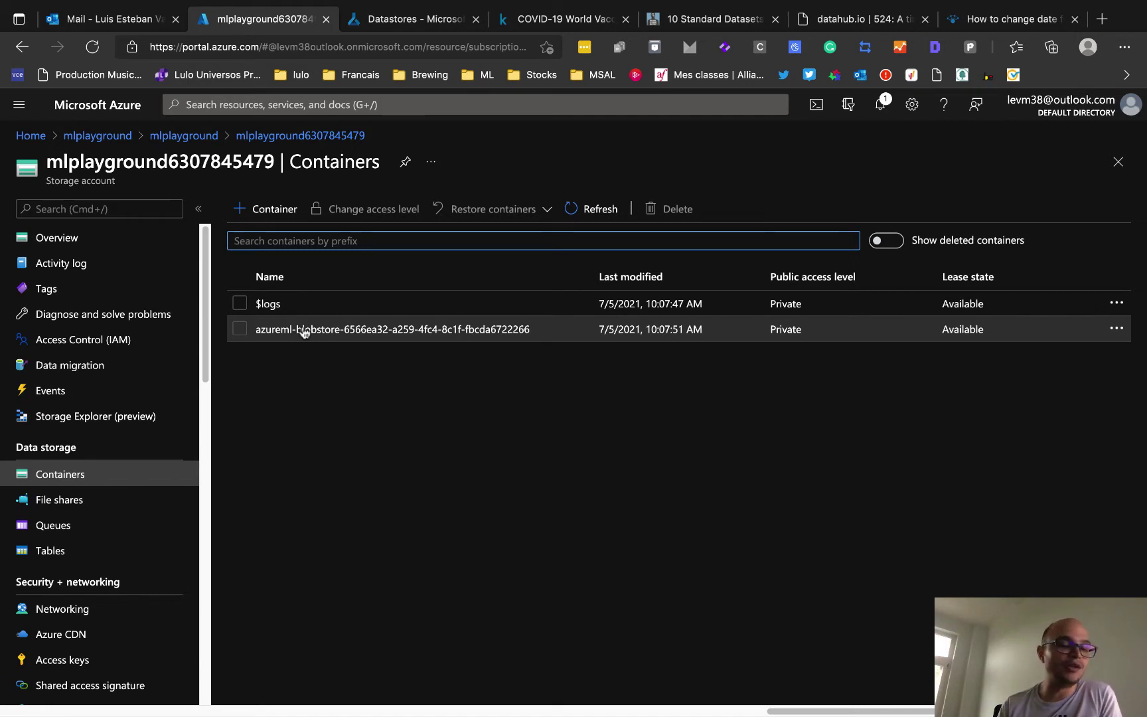
click(80, 505)
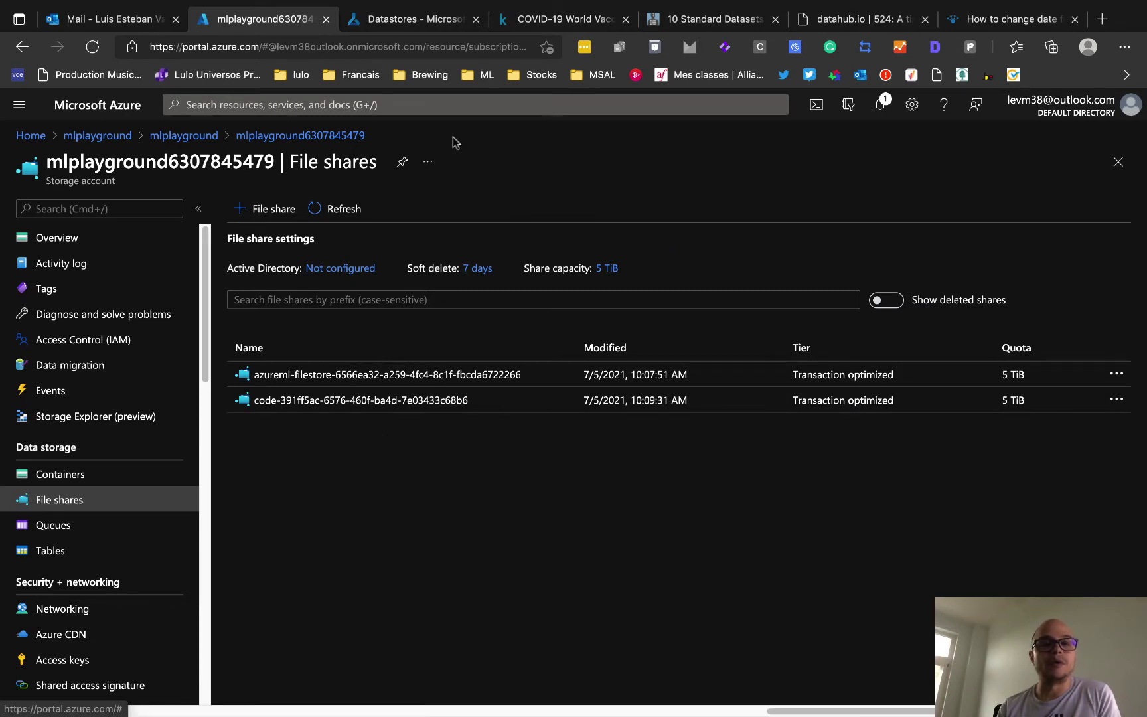
- Return to Azure Machine Learning studio, examine the new datastore form's types and its Azure SQL database fields, and discard the form
click(432, 25)
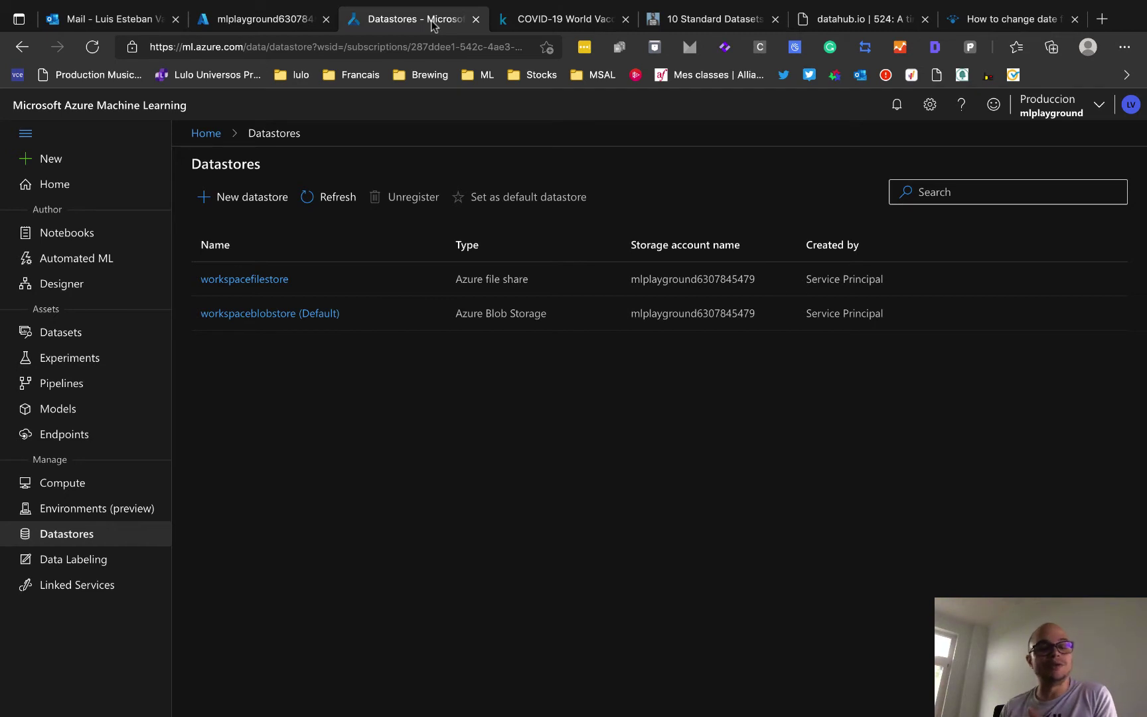
click(250, 213)
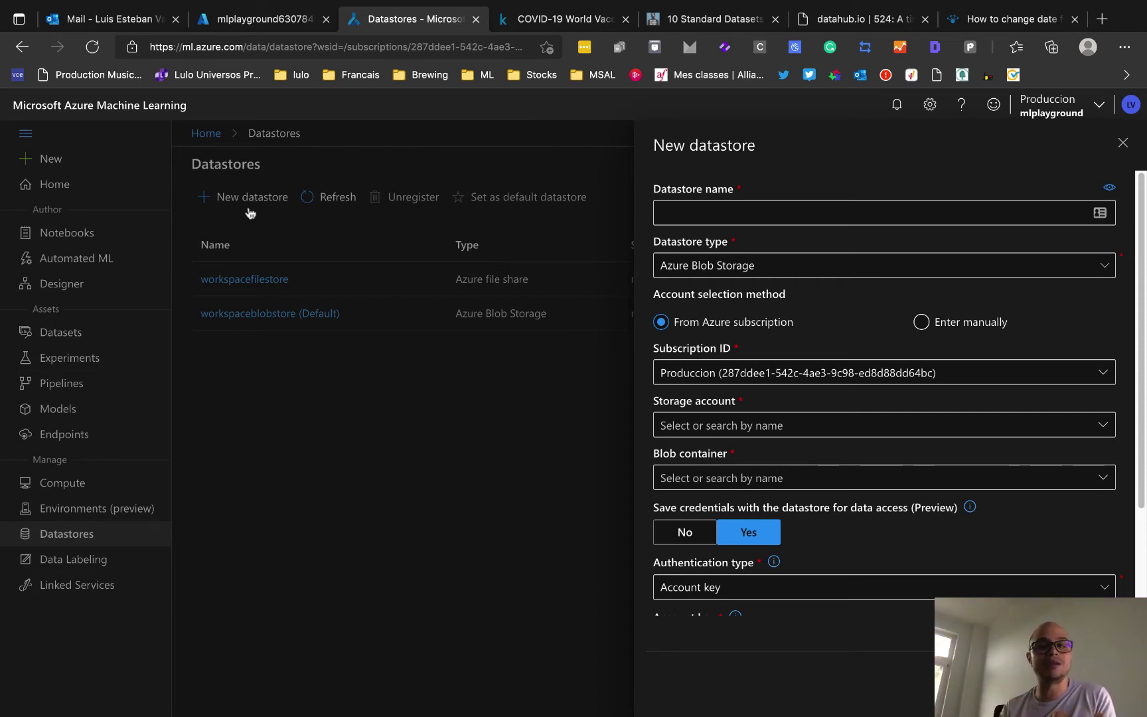
click(727, 213)
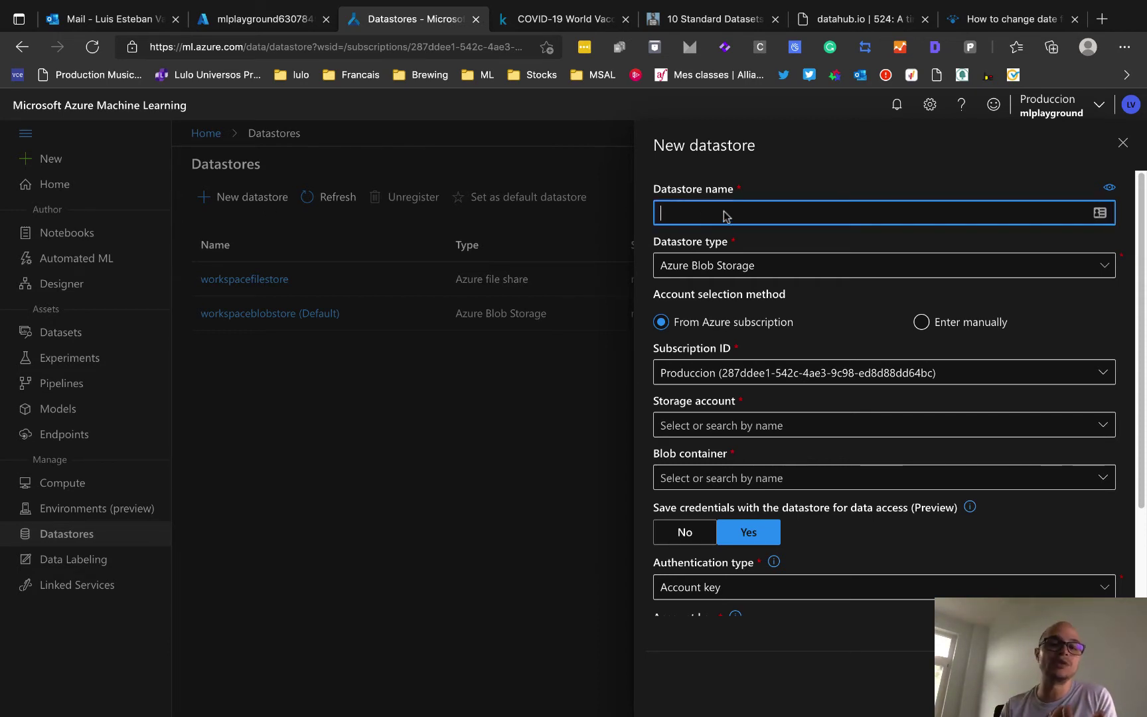
click(800, 272)
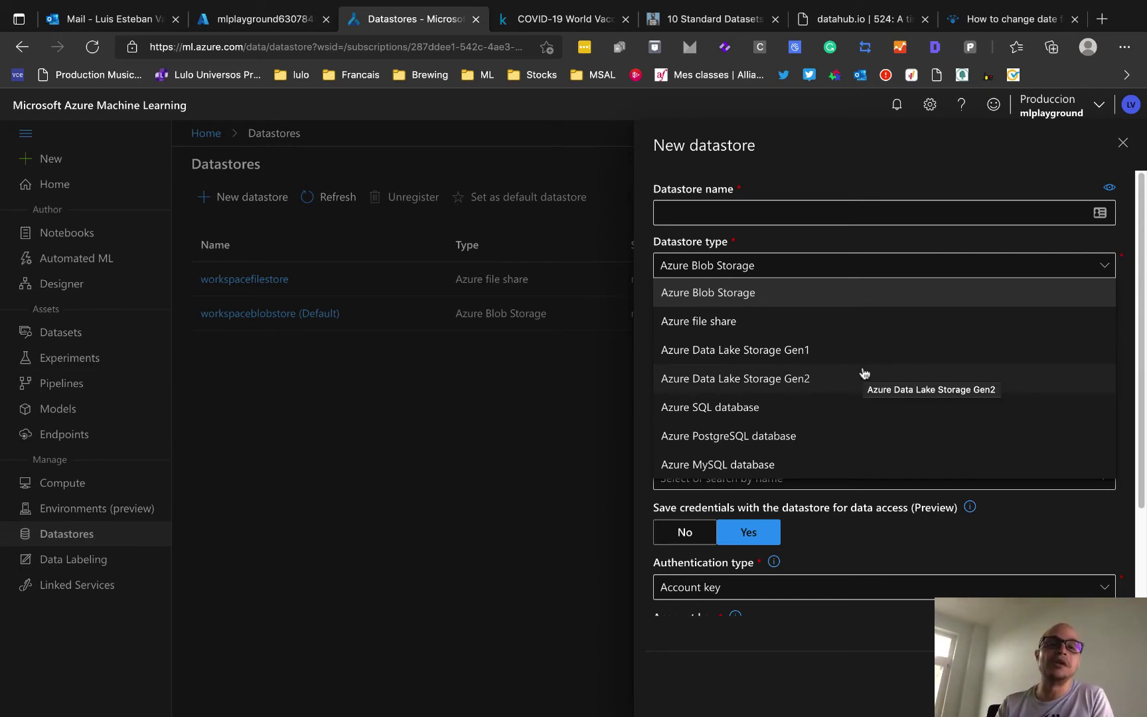
click(1018, 537)
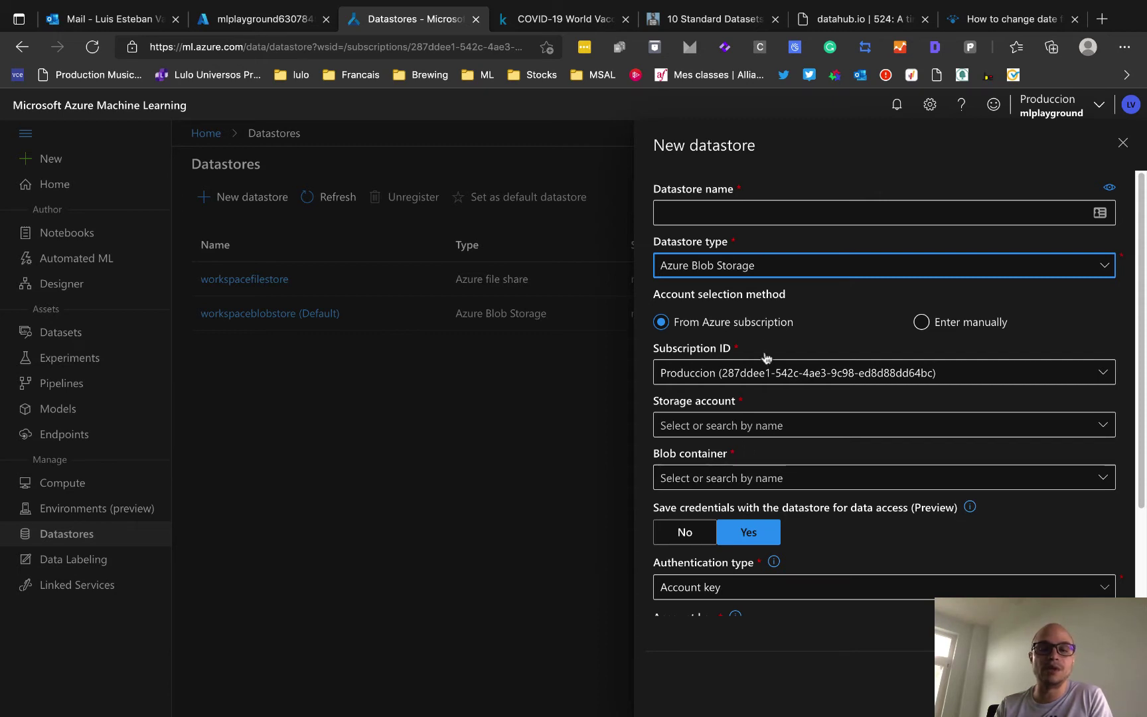
click(762, 267)
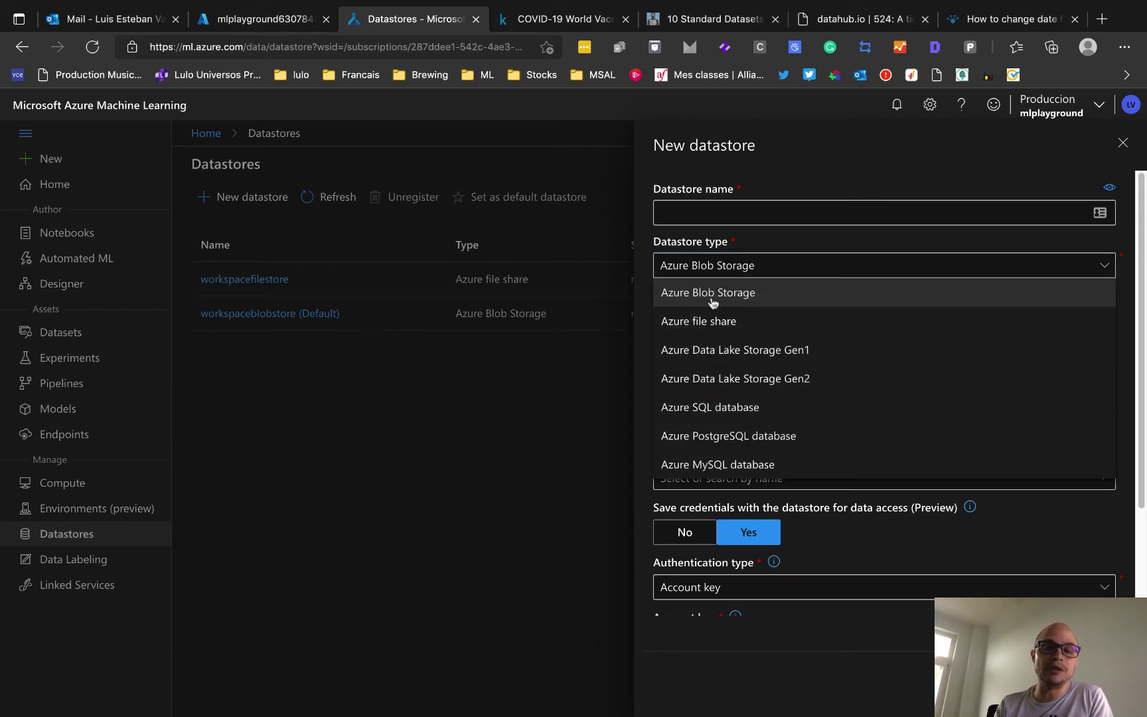
click(735, 405)
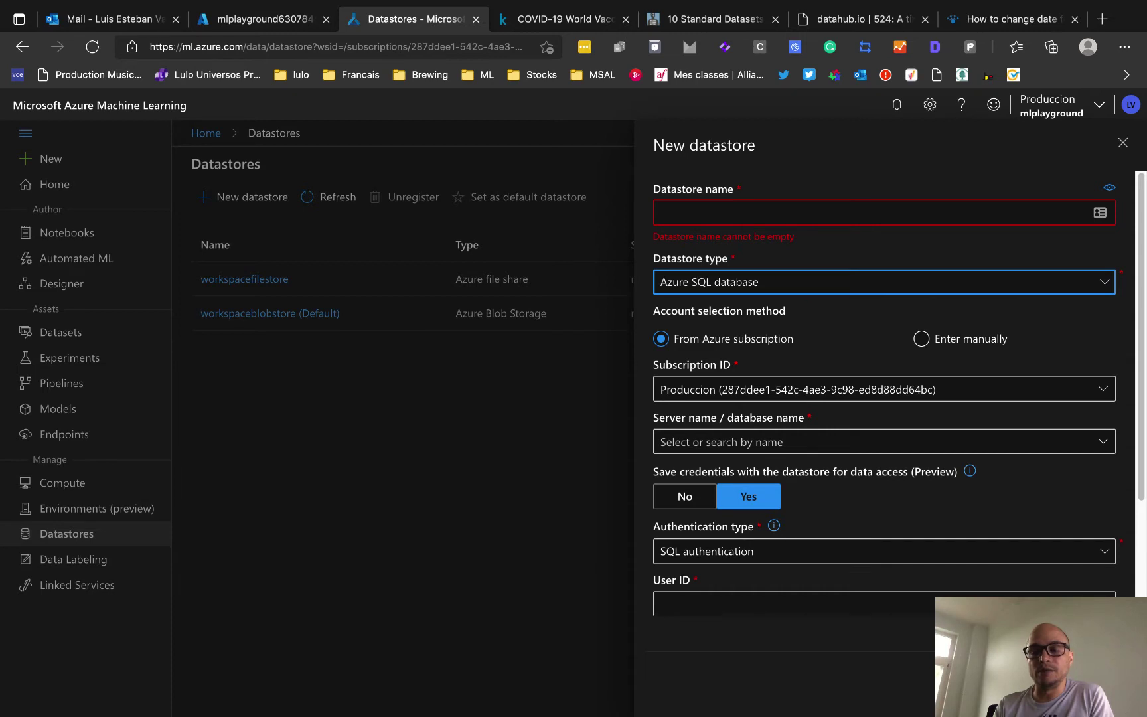
key(Escape)
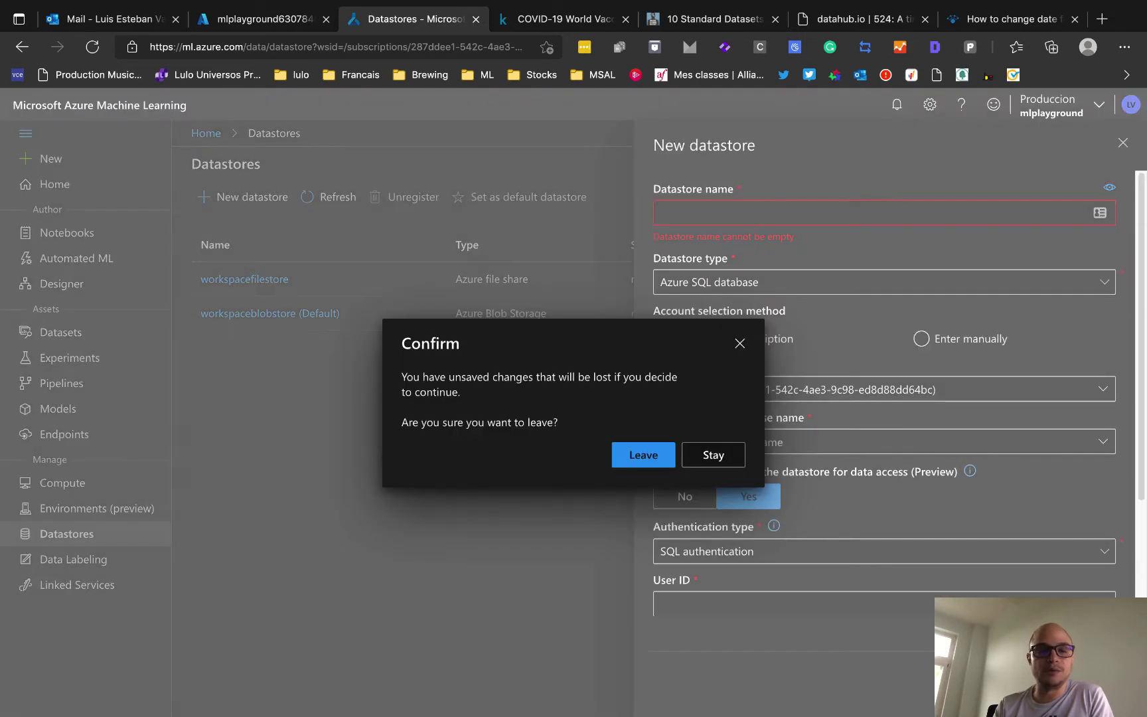
click(625, 458)
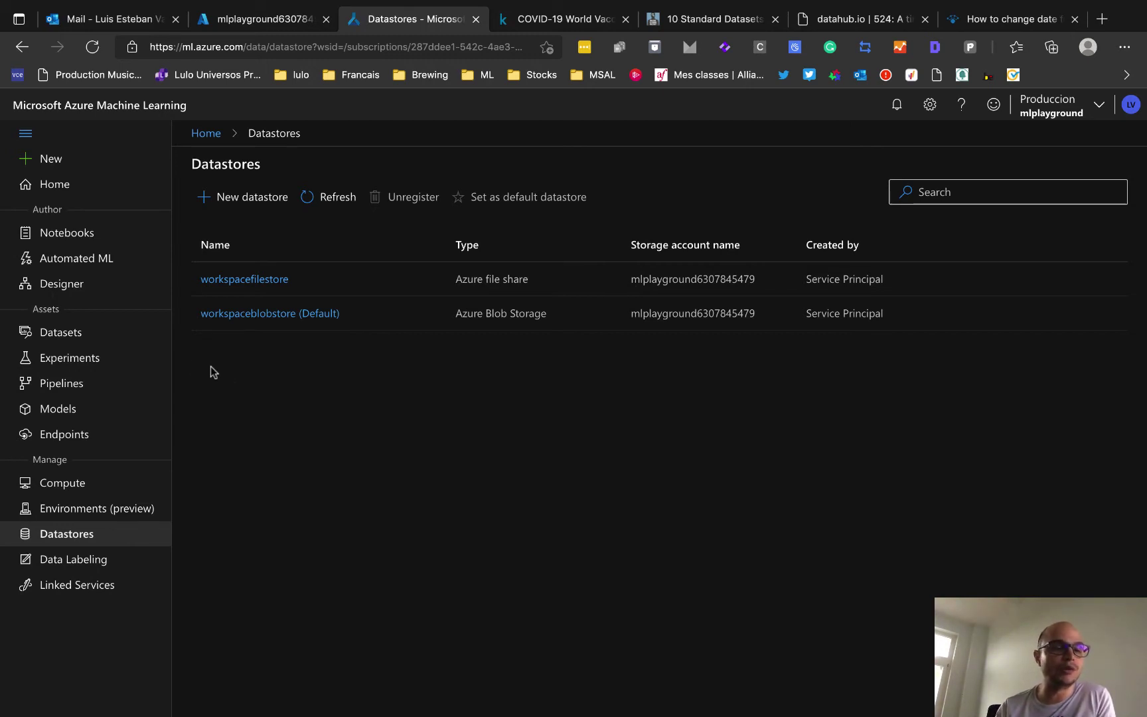
- Start a new dataset from Open Datasets, choosing Sample: Diabetes as the source, and proceed to its details
click(83, 328)
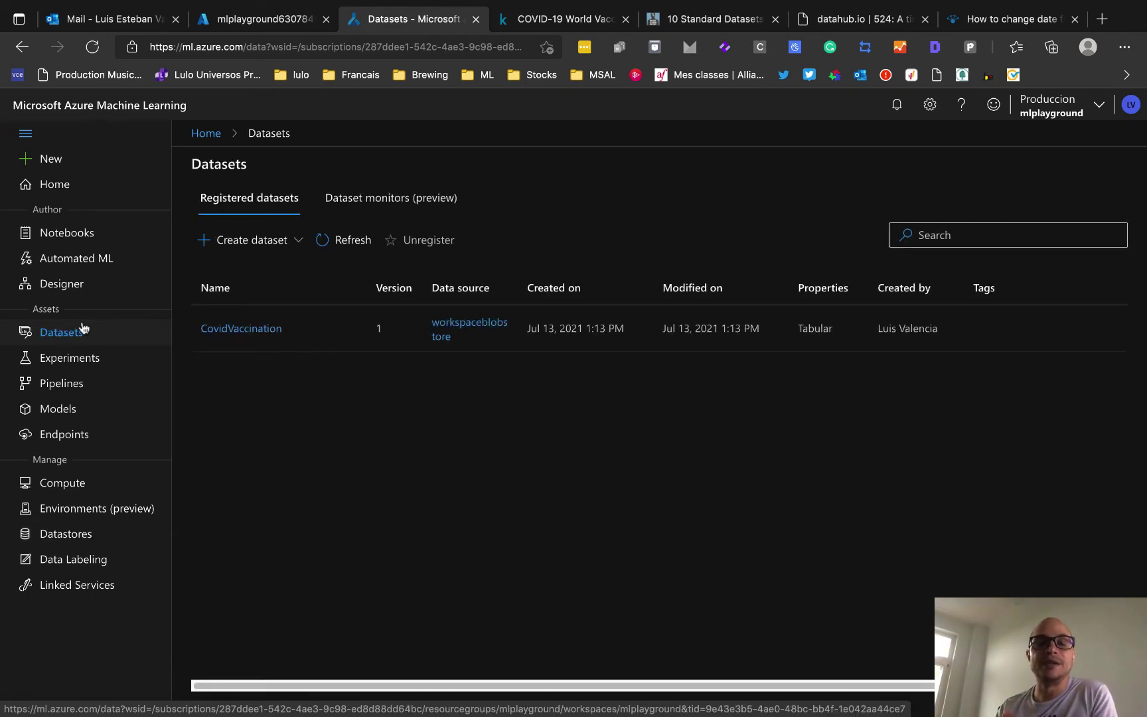
click(287, 250)
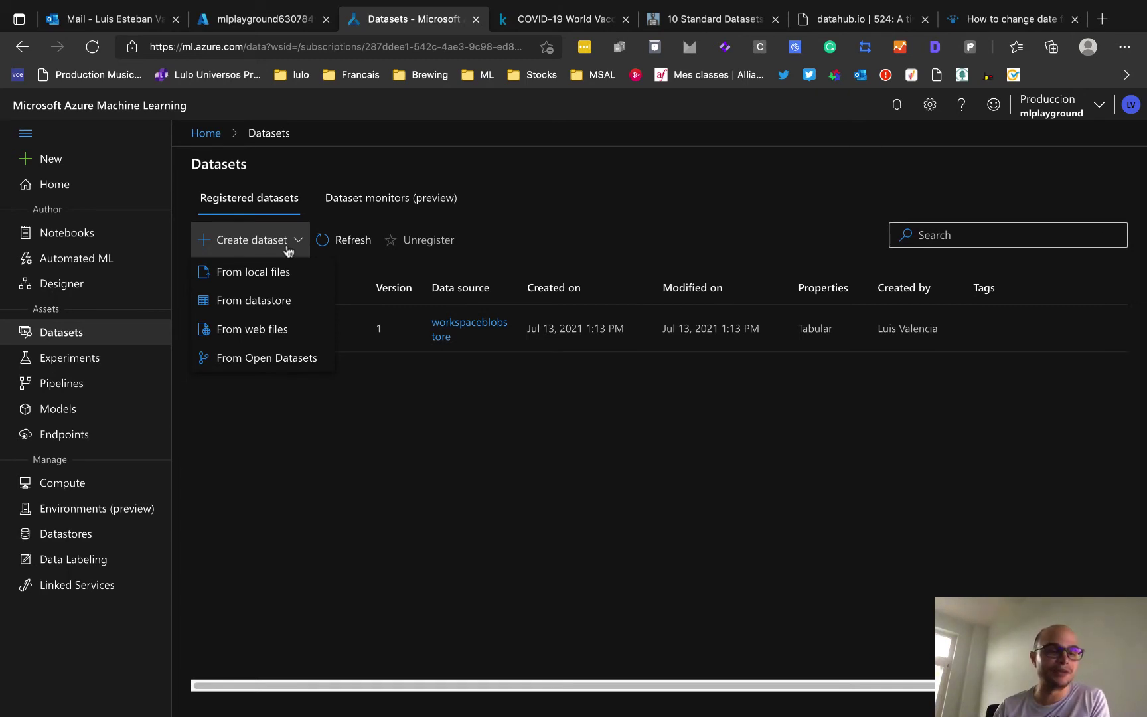
click(304, 368)
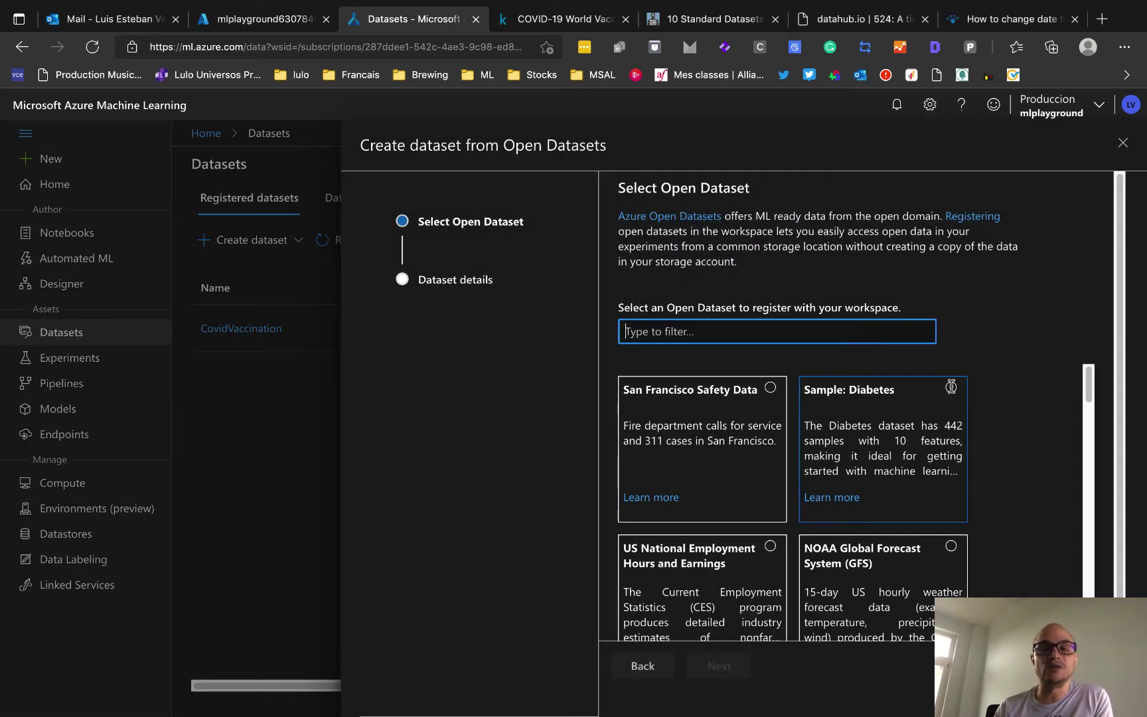
click(951, 386)
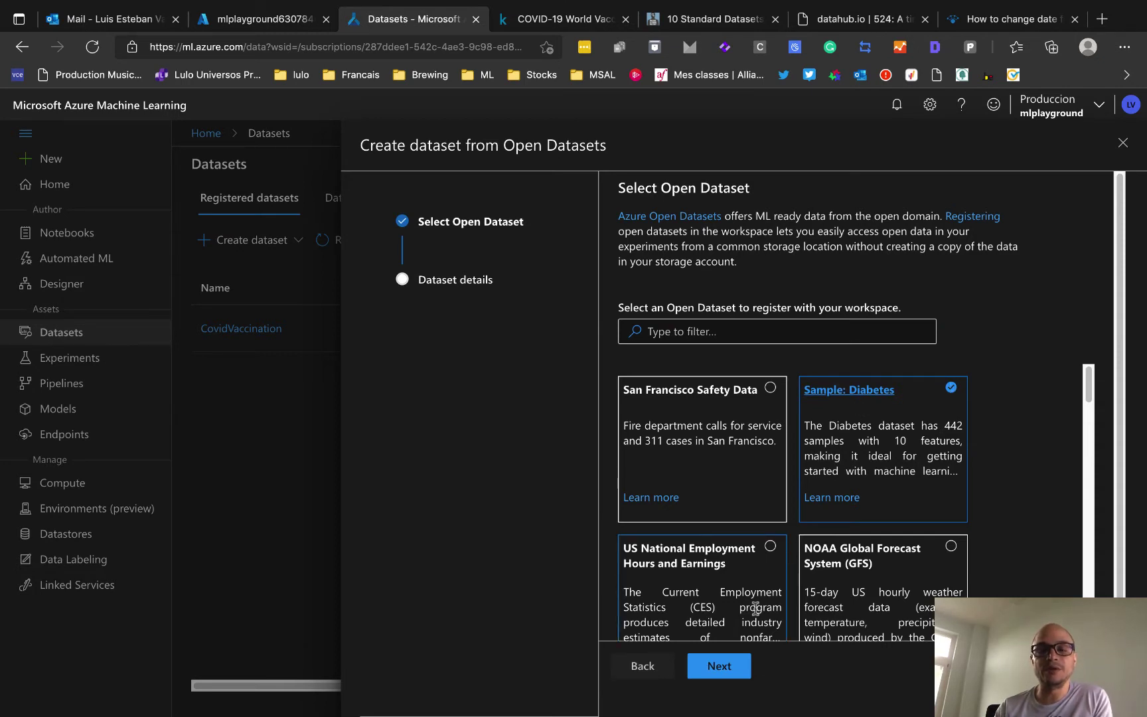
click(724, 669)
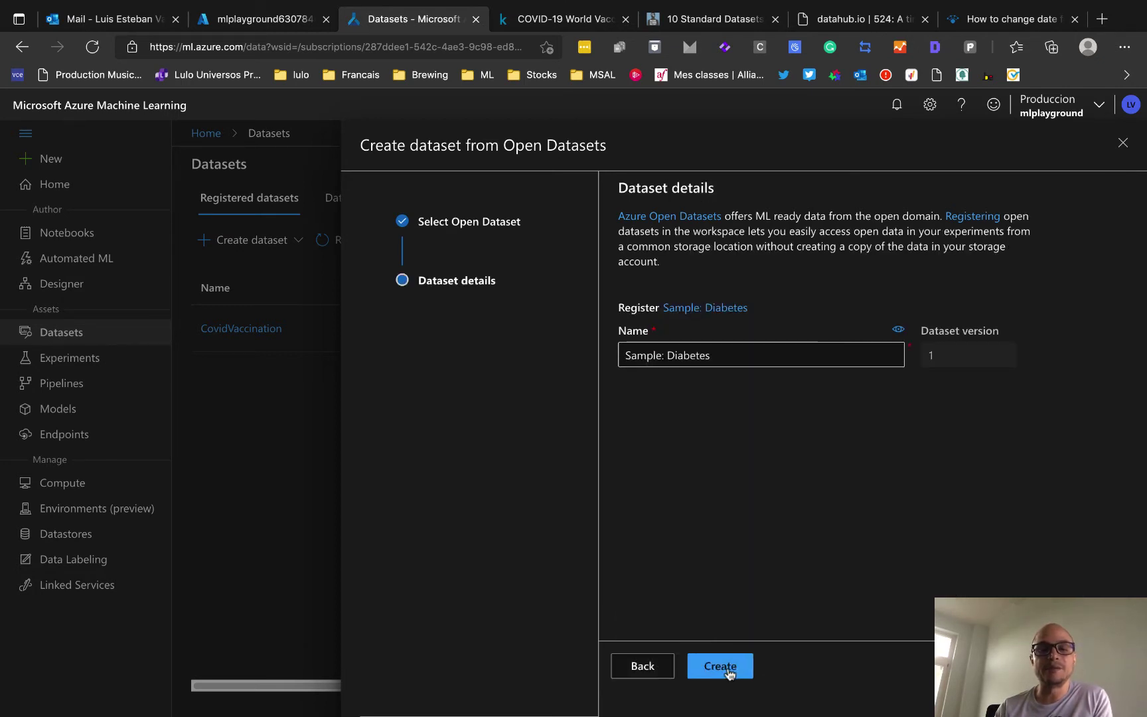
- Name the dataset DiabetesDataSet and create it
click(702, 356)
key(Home)
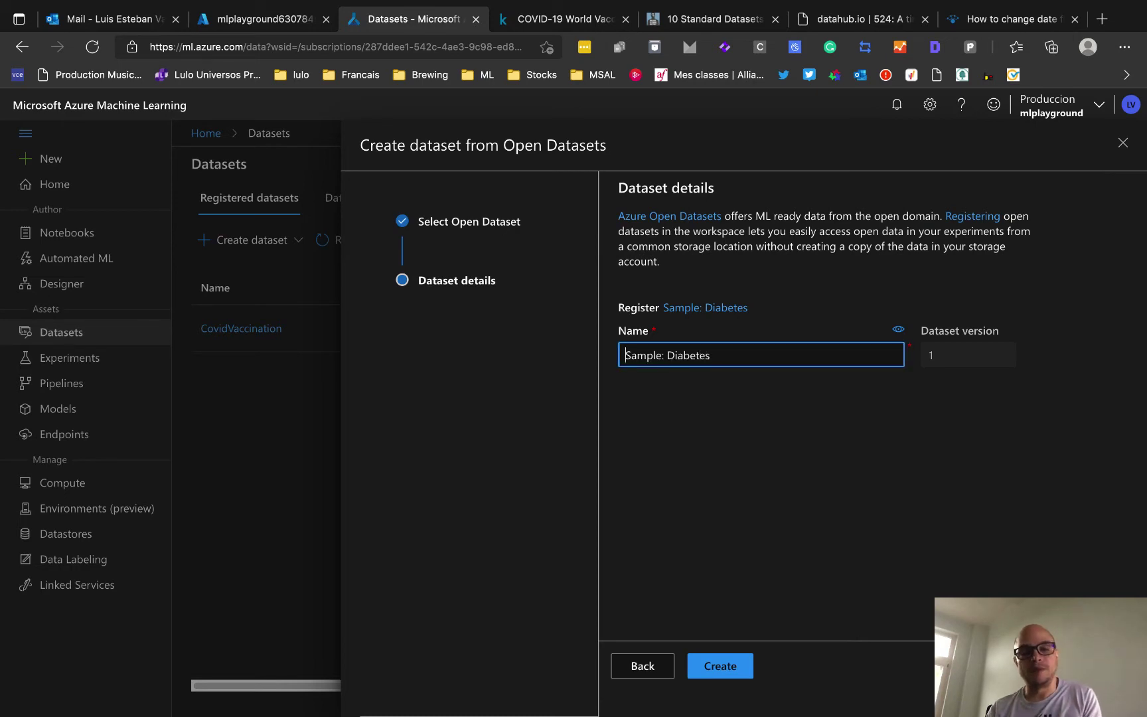
text(Diabbates D)
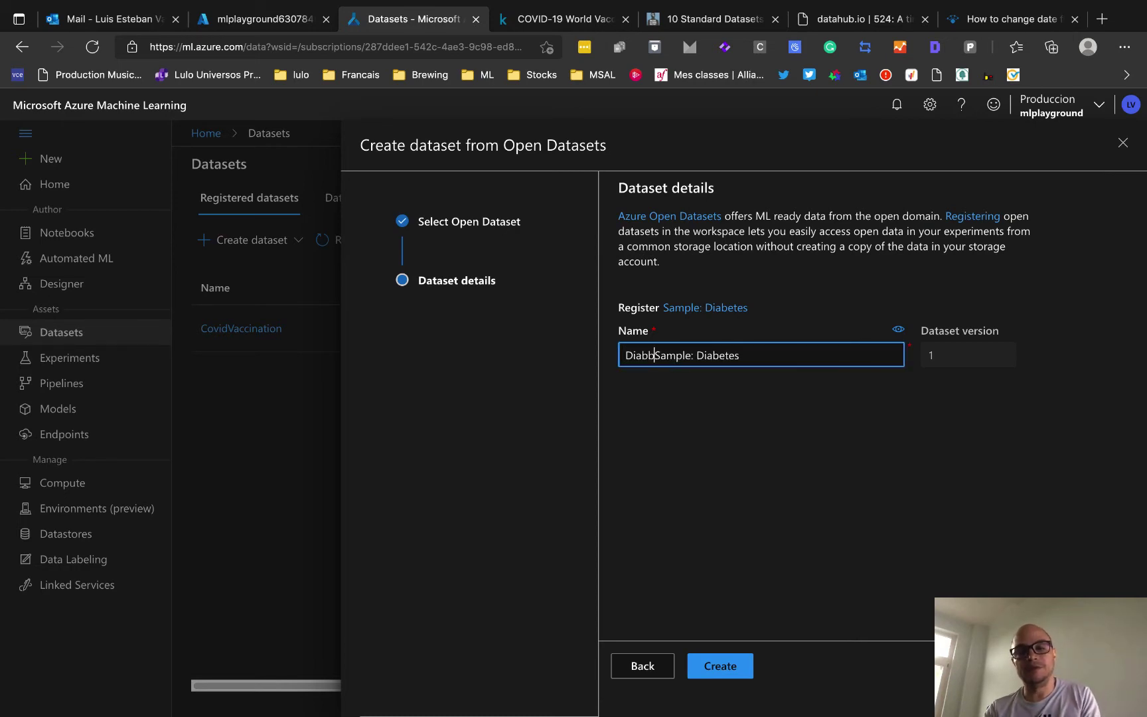
key(ctrl+a)
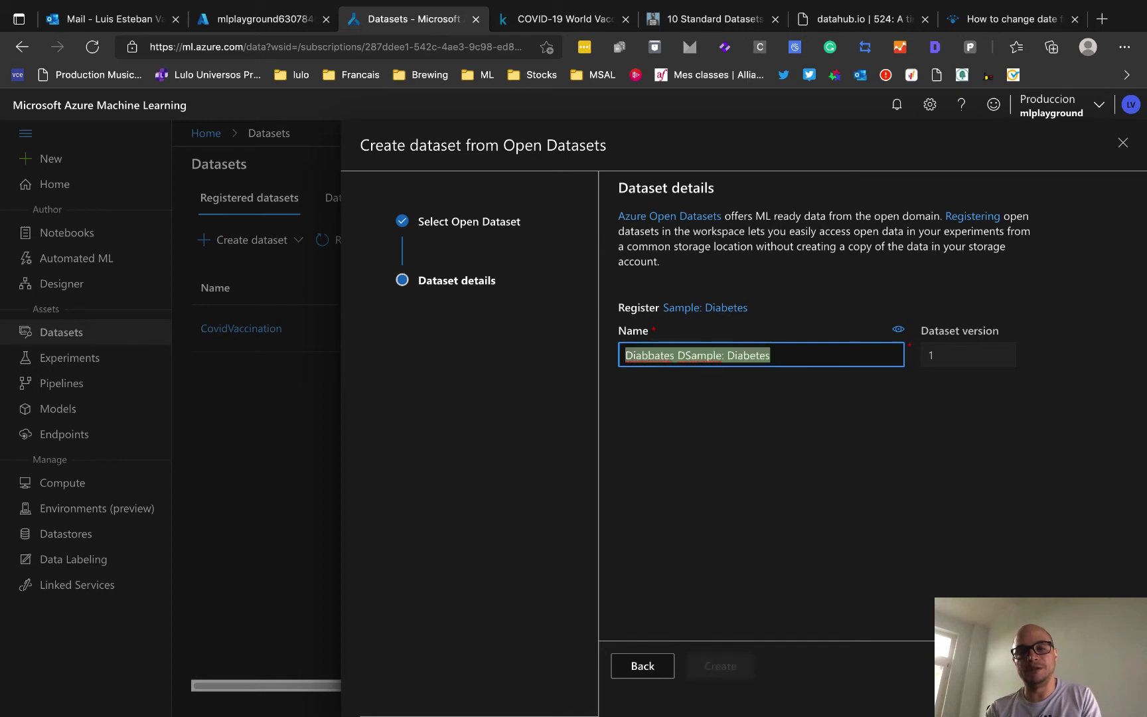
text(DiabetesDataSet)
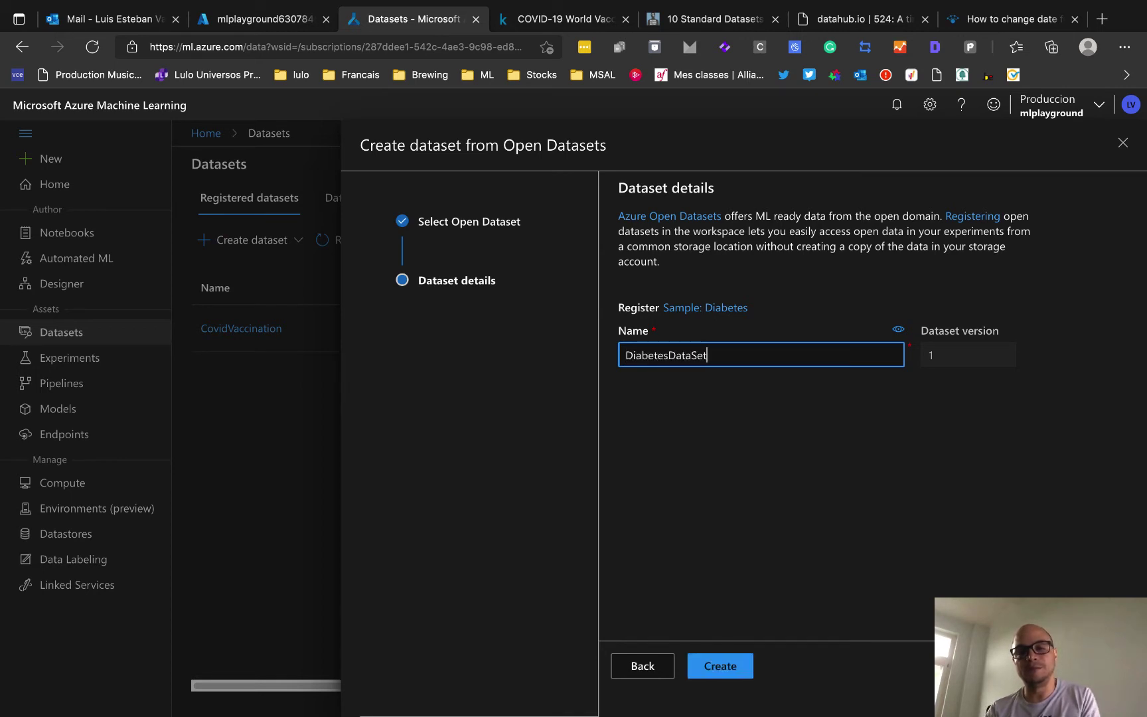
click(722, 670)
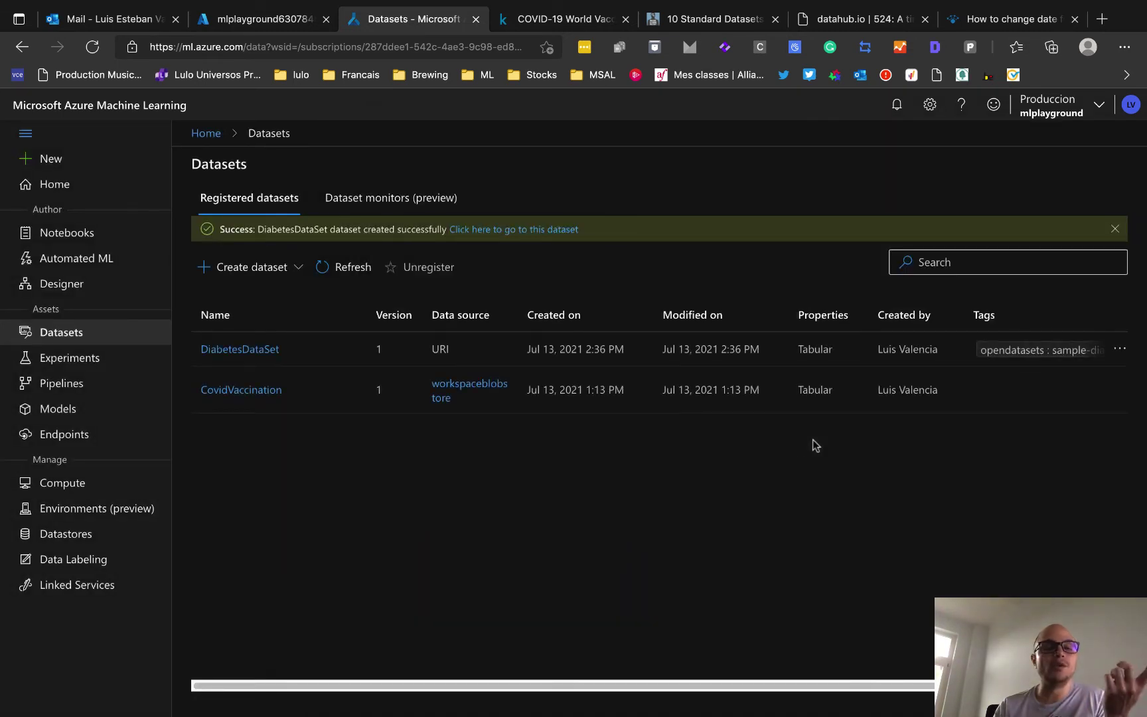
- Examine the details and sample usage code of DiabetesDataSet, and return to the list of datasets
click(265, 353)
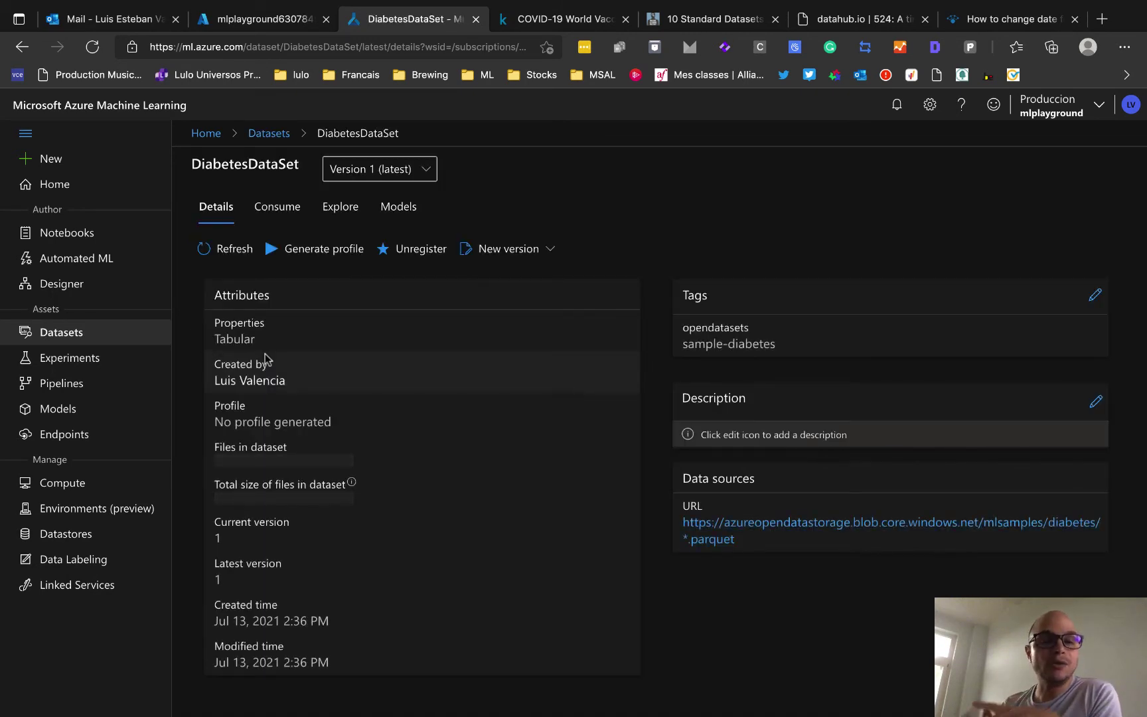
click(271, 209)
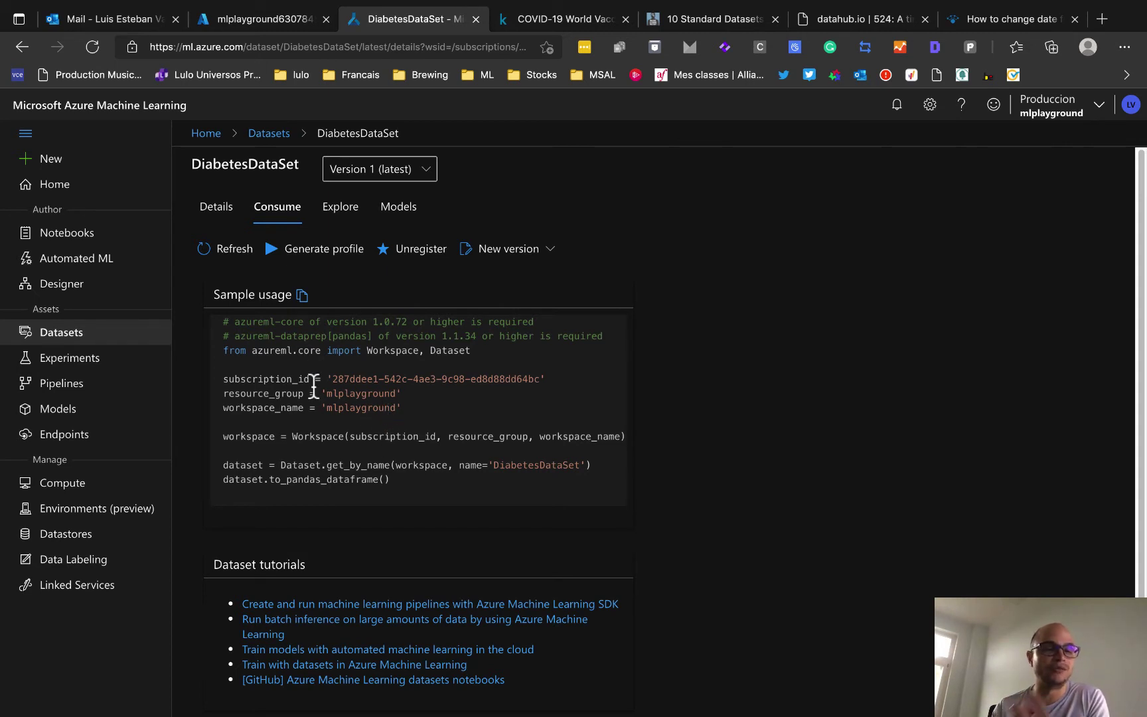
click(276, 132)
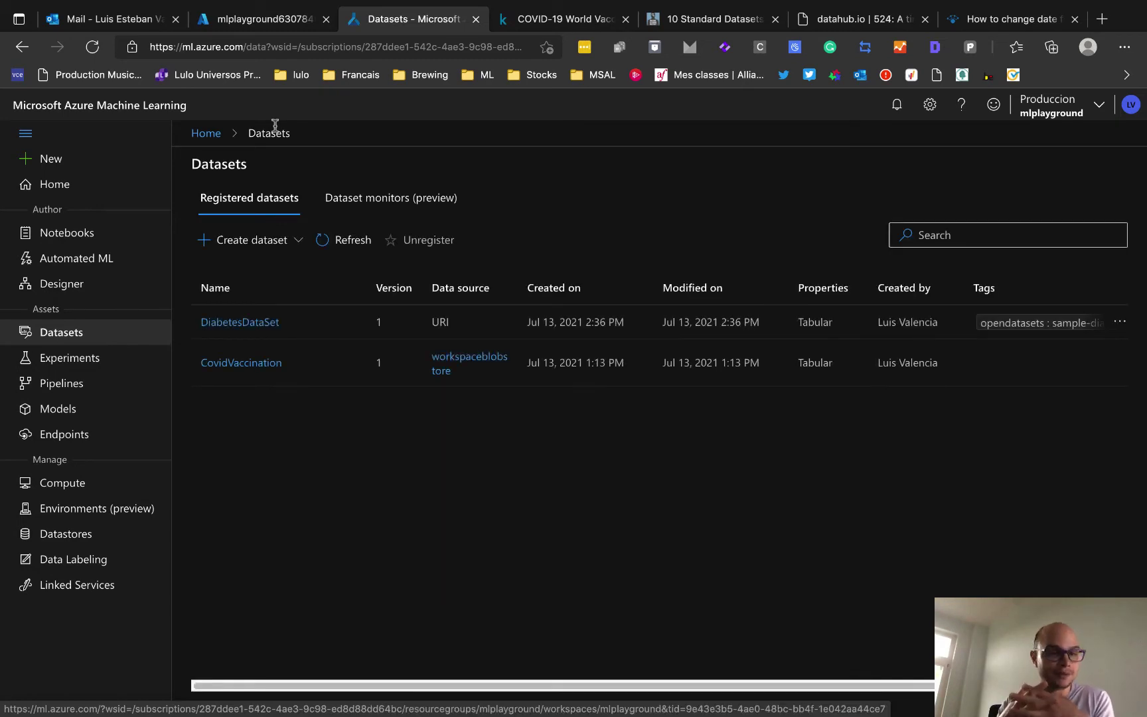
- Examine the form for creating a dataset from web files, including its dataset types, and close it without creating anything
click(286, 245)
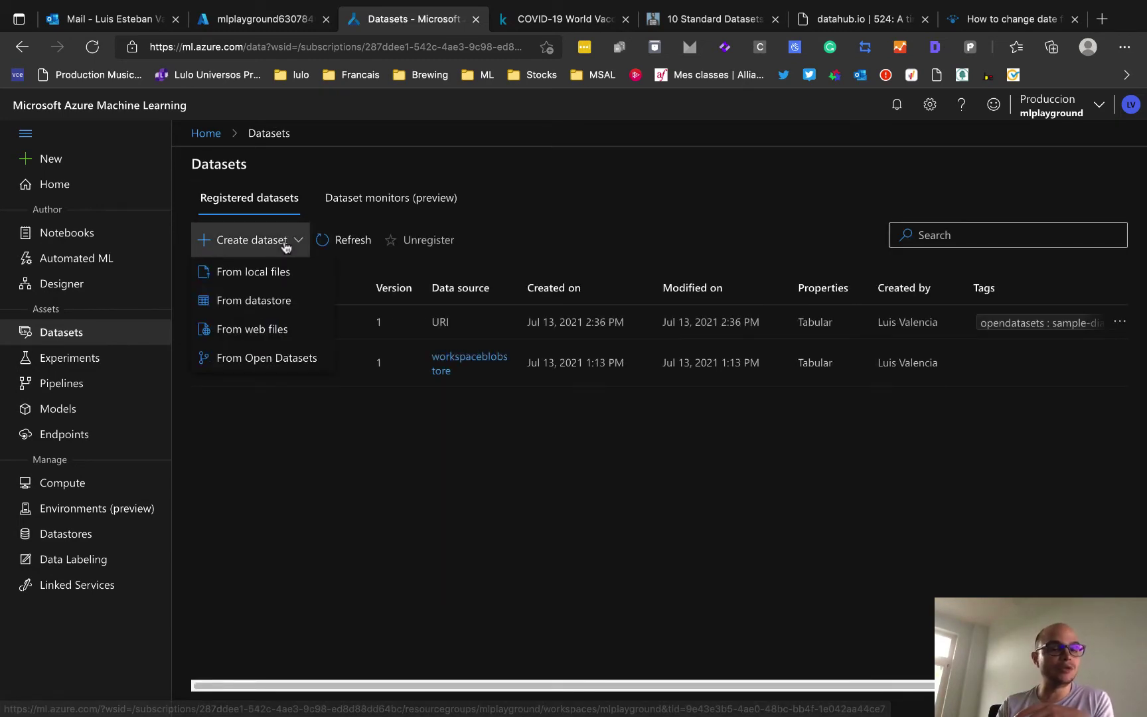
click(286, 339)
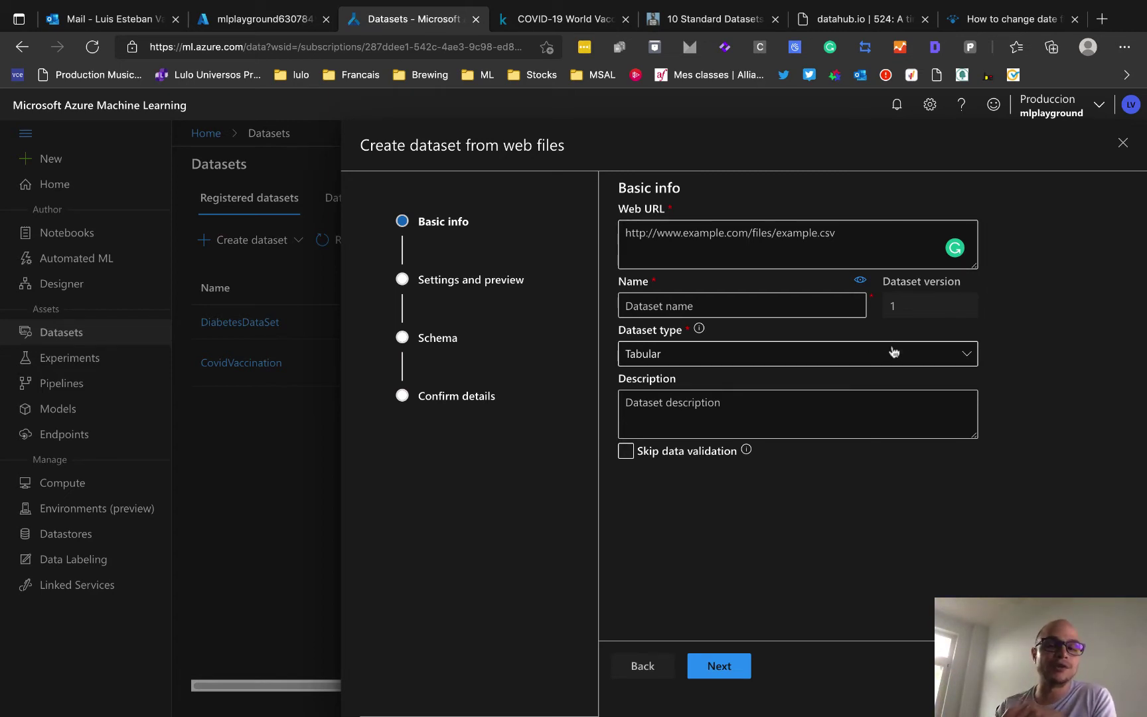
click(923, 353)
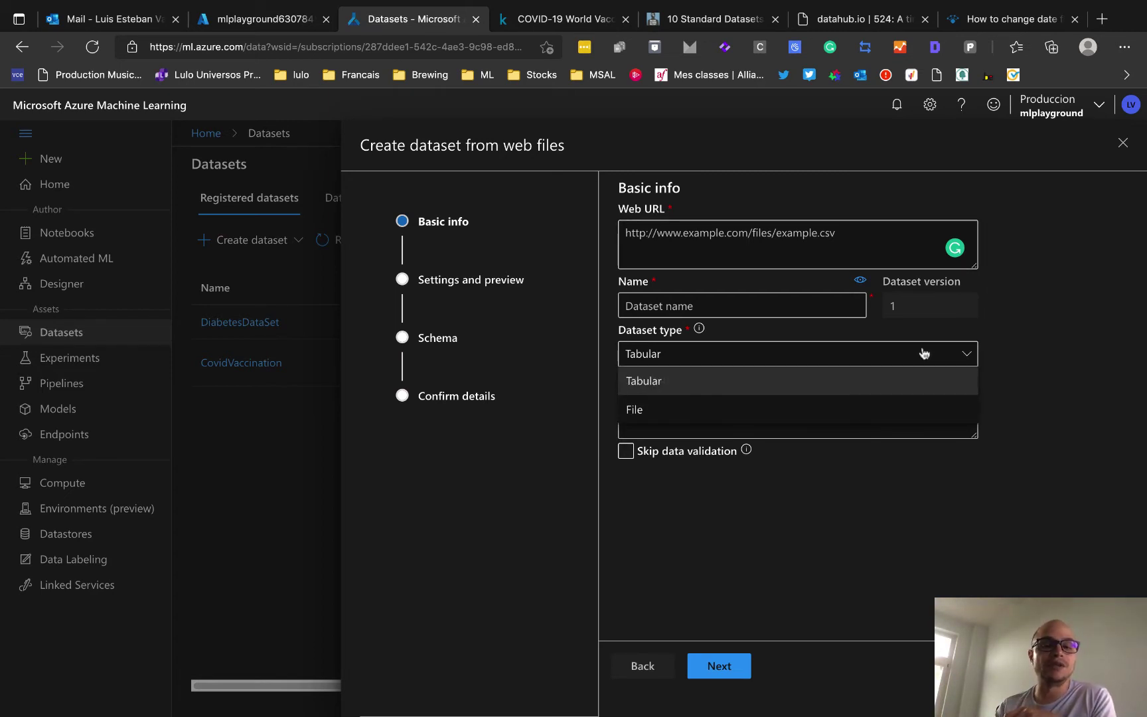
click(819, 509)
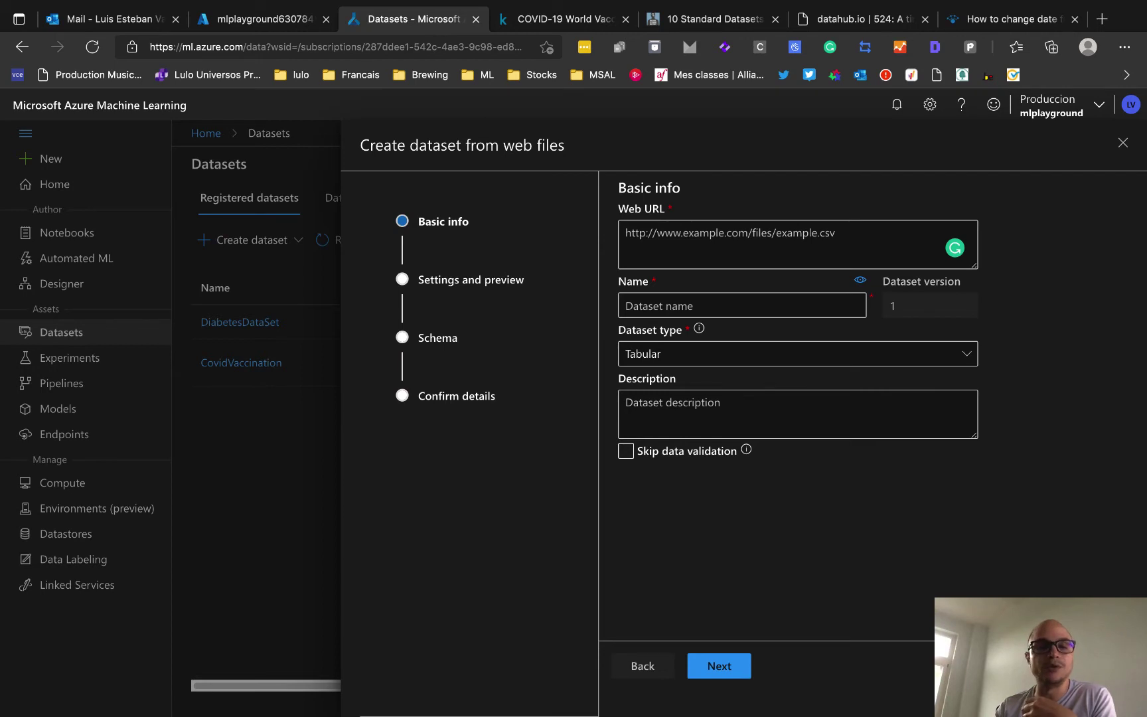
key(Escape)
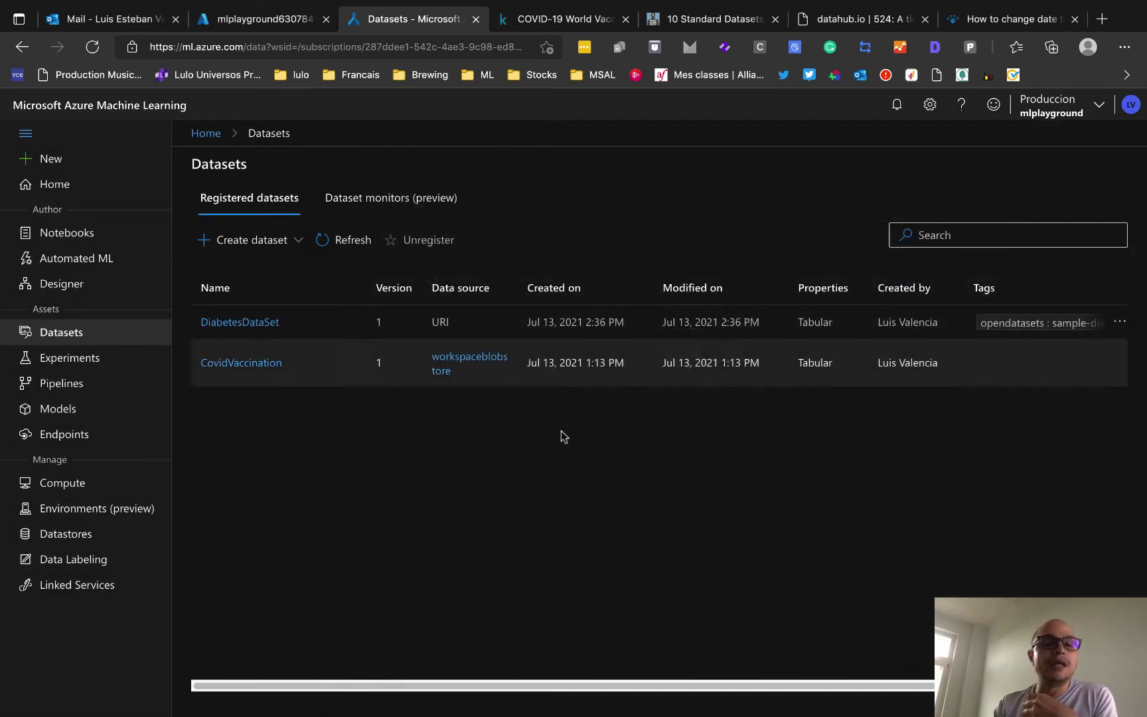
- Start a new tabular dataset from local files, name it Covid2, and proceed to the datastore and file selection
click(283, 251)
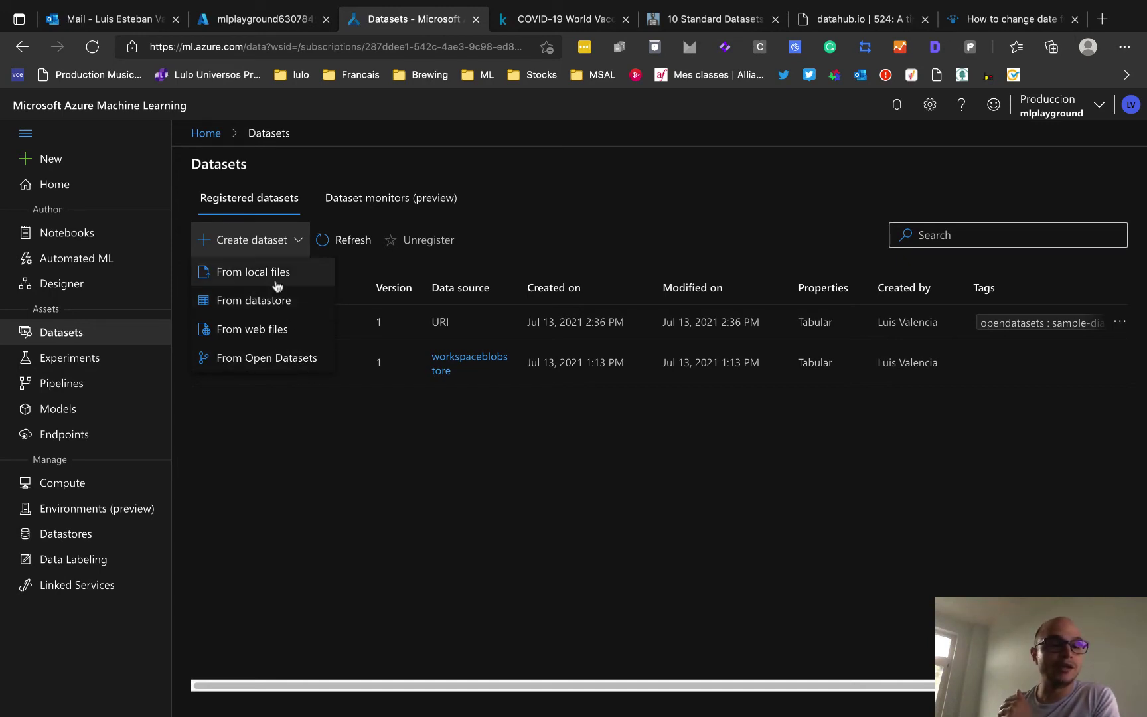
click(277, 286)
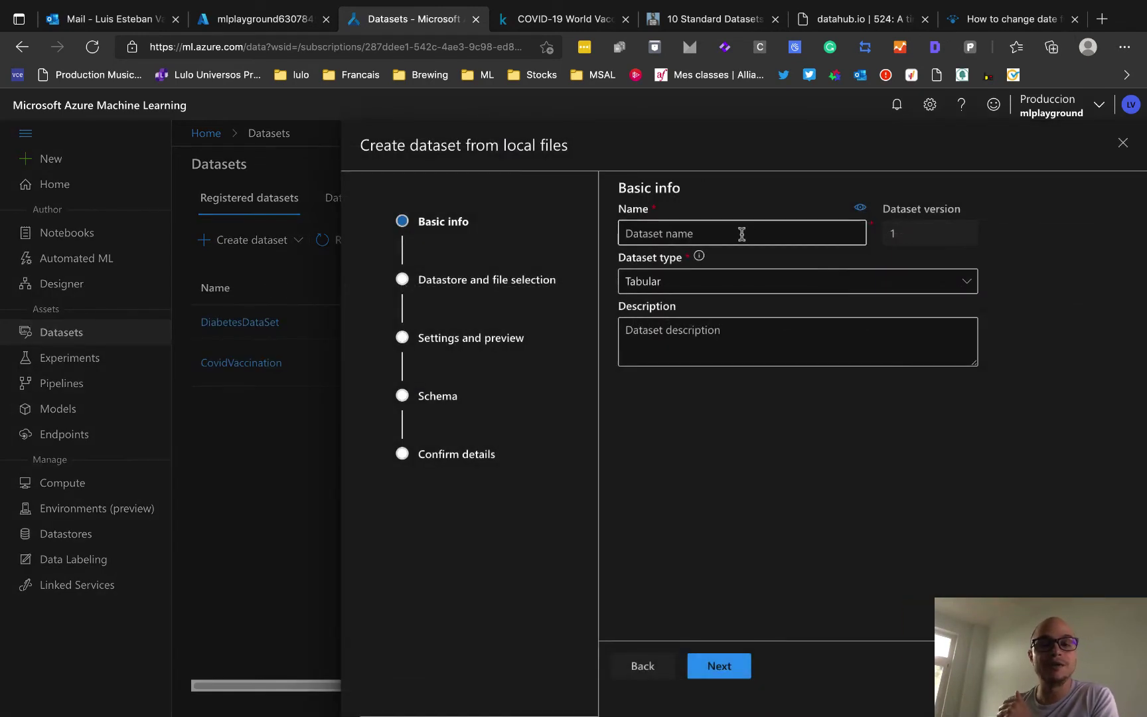
click(724, 233)
text(Cv)
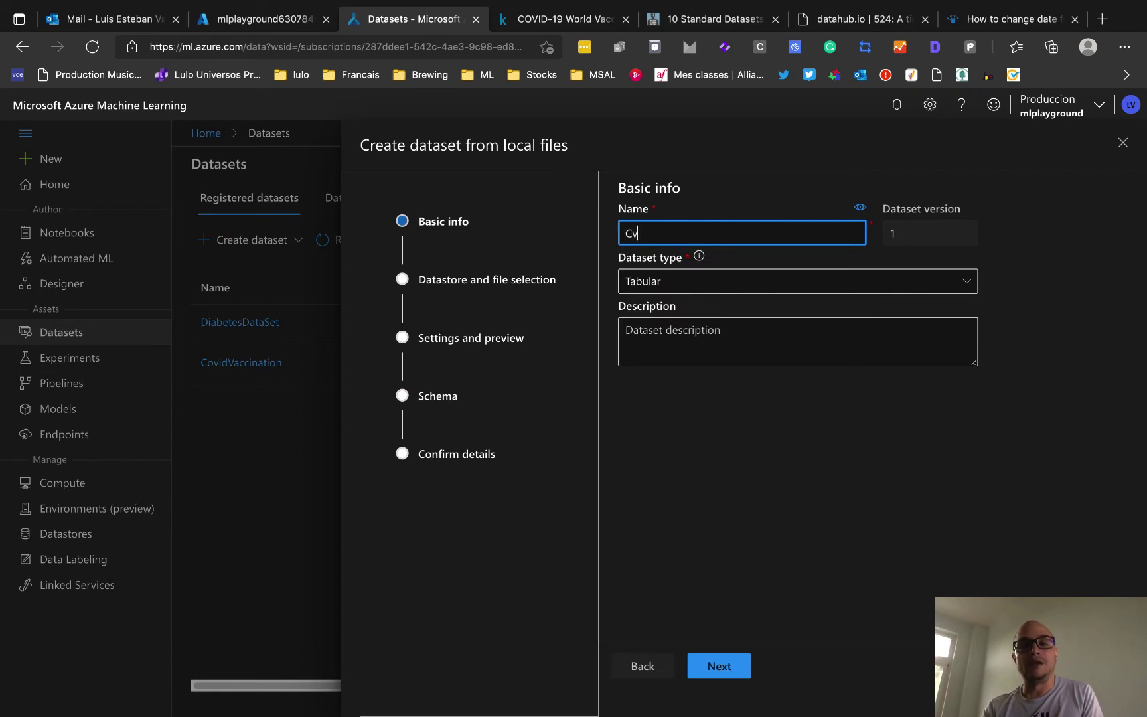
key(BackSpace)
text(ovid2)
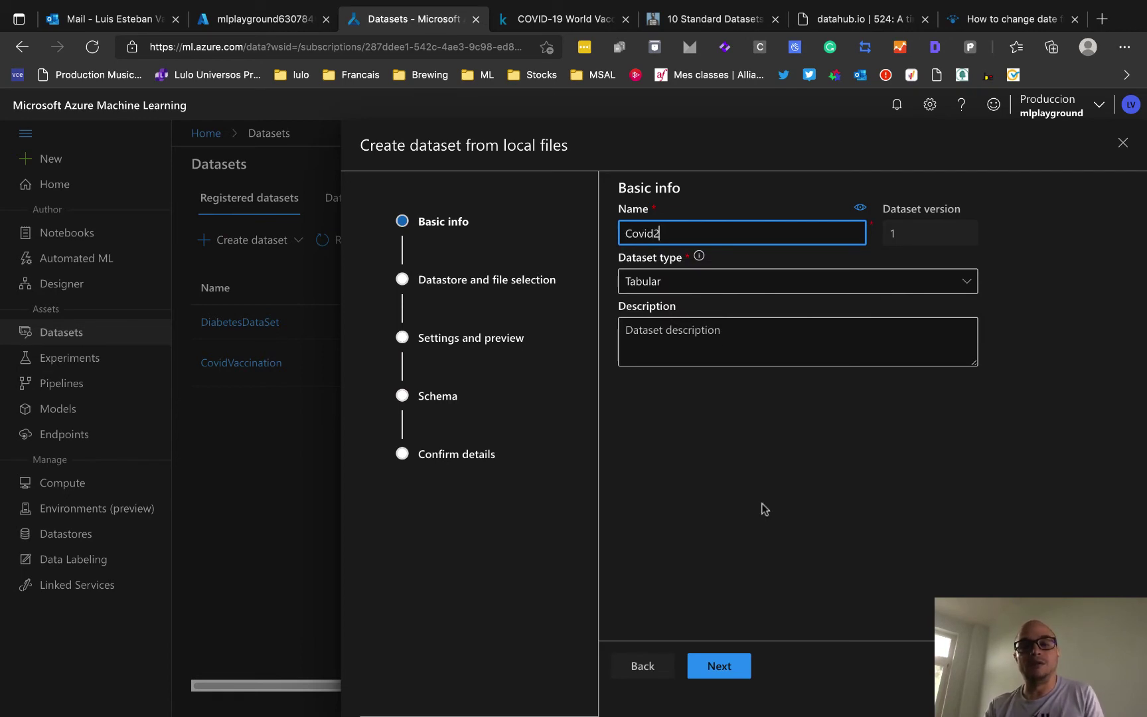
click(724, 669)
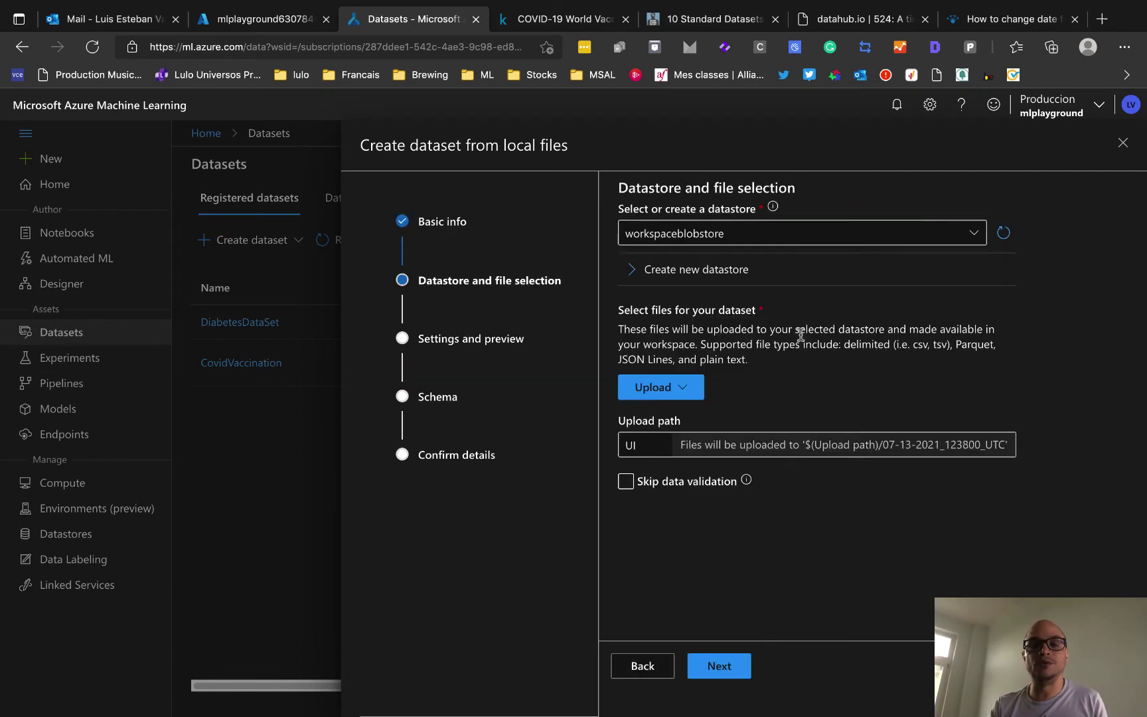
- Upload country_vaccinations.csv from the Documents folder to the workspaceblobstore datastore and proceed to the settings and preview
click(667, 389)
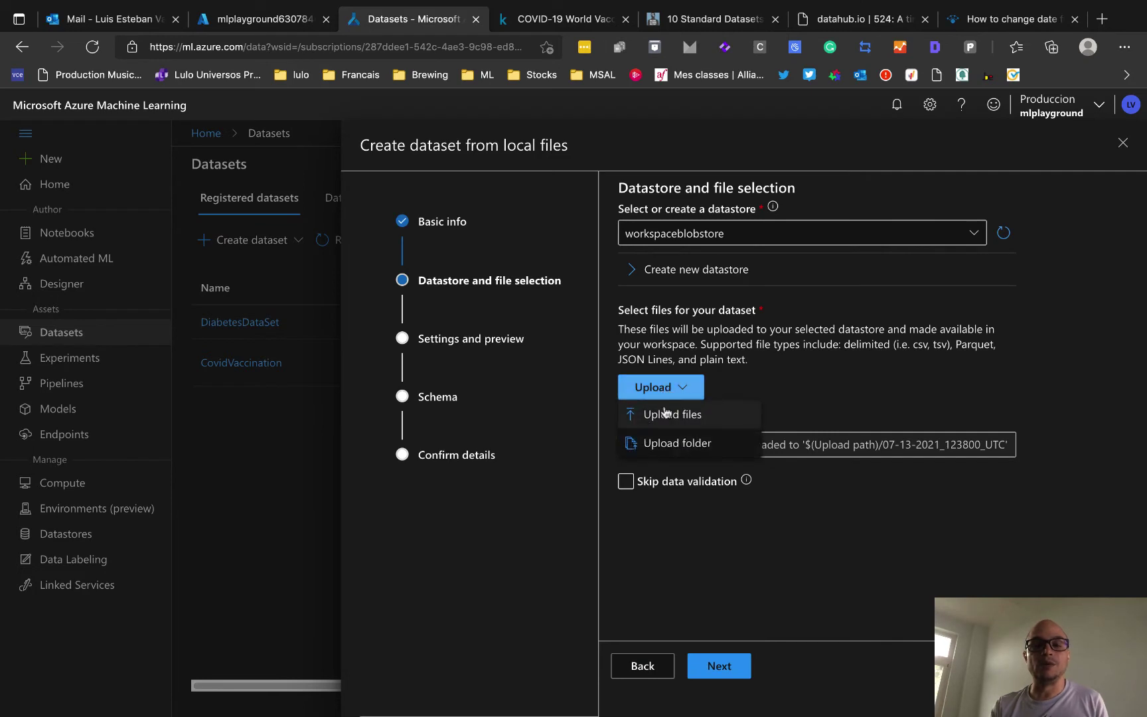
click(666, 417)
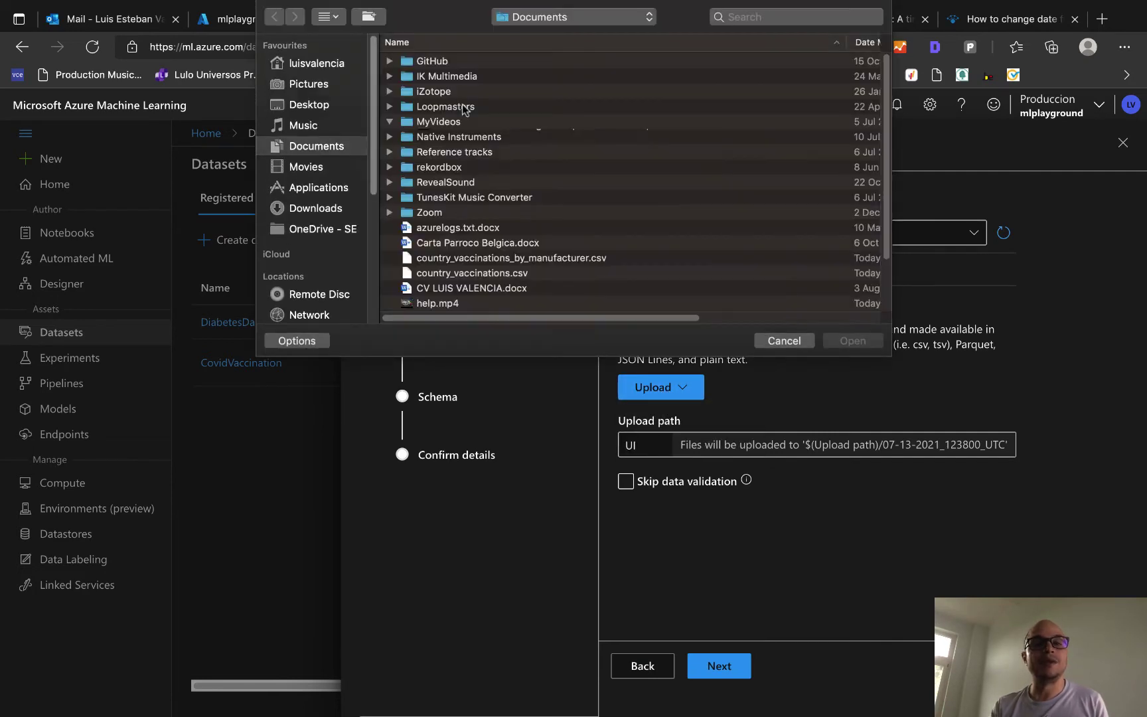
scroll(529, 158, down, 3)
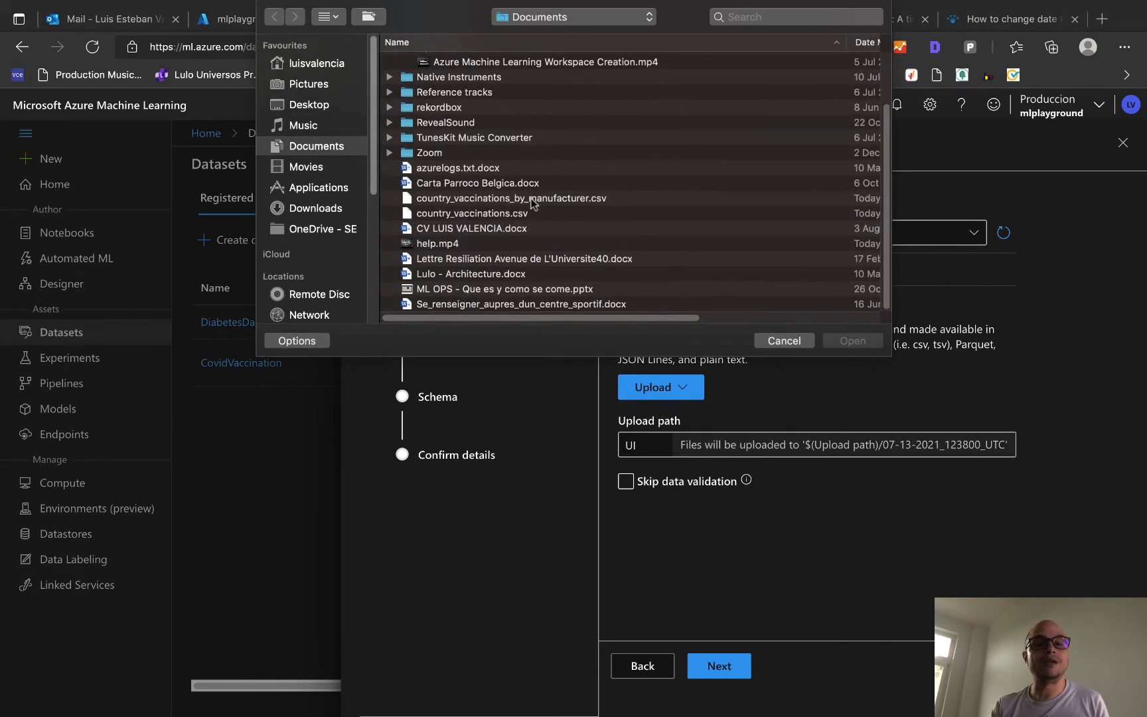
click(531, 199)
click(506, 213)
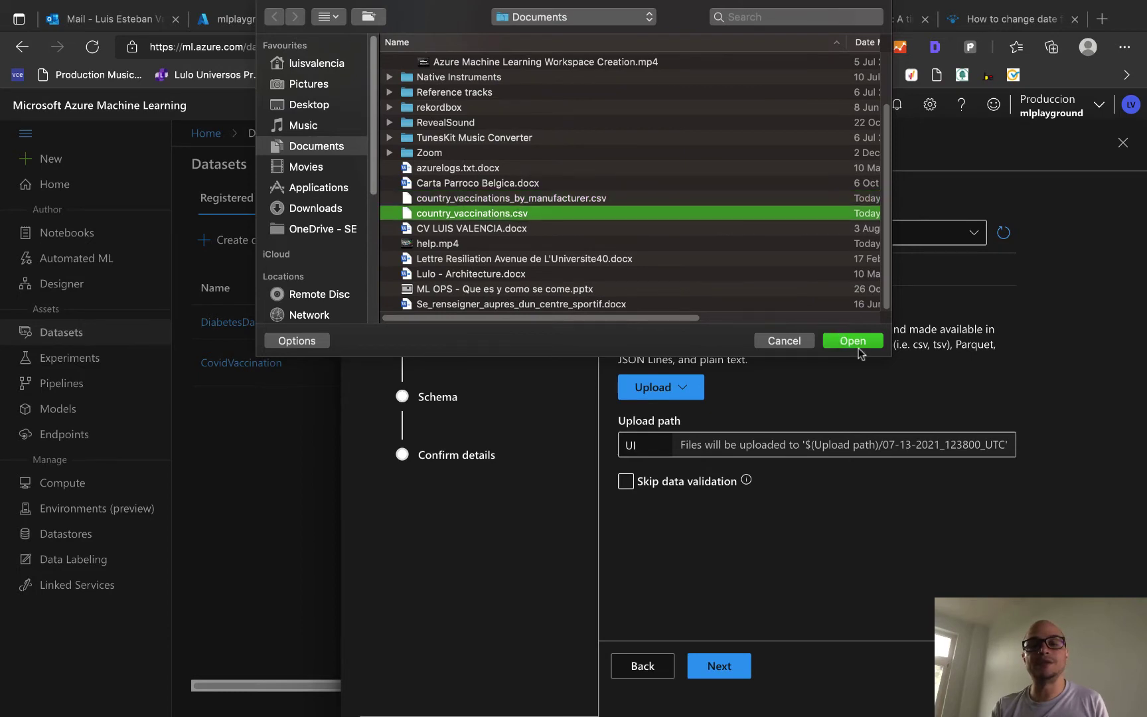
click(853, 342)
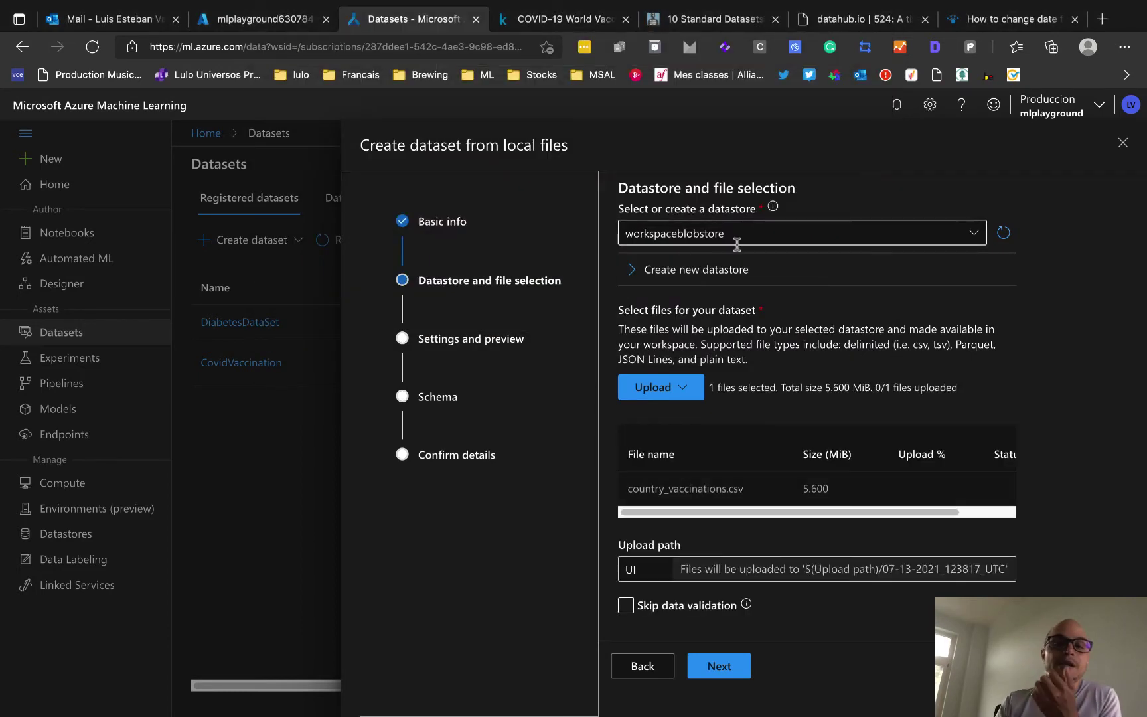
click(974, 234)
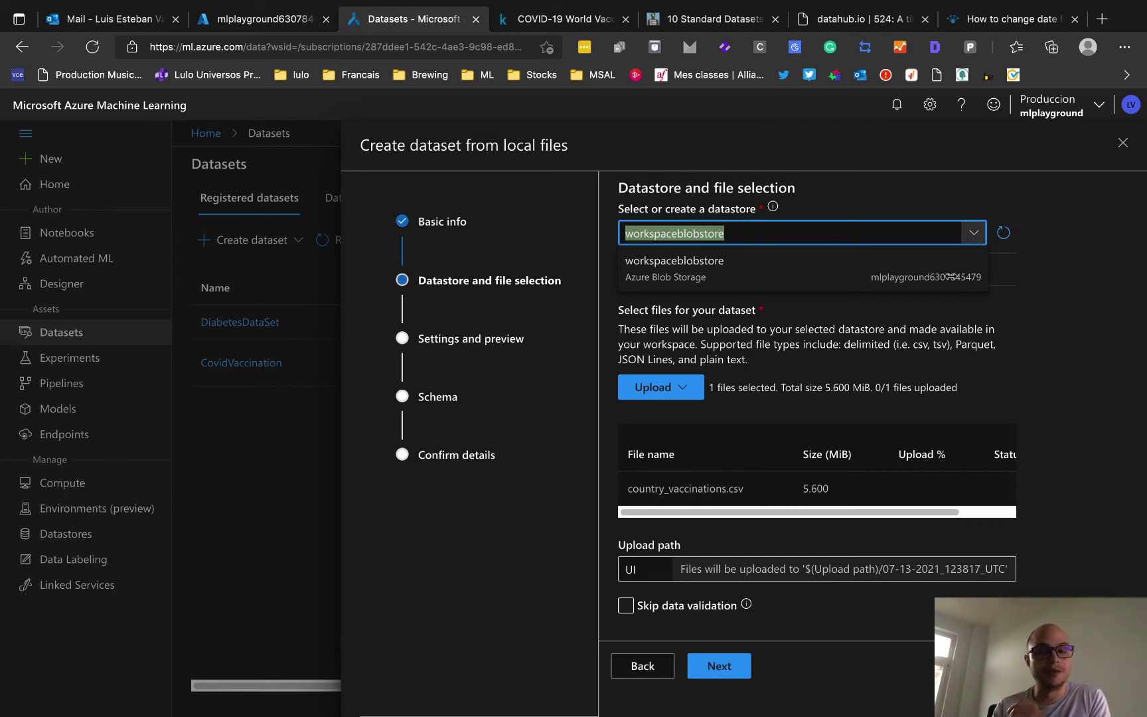
click(724, 666)
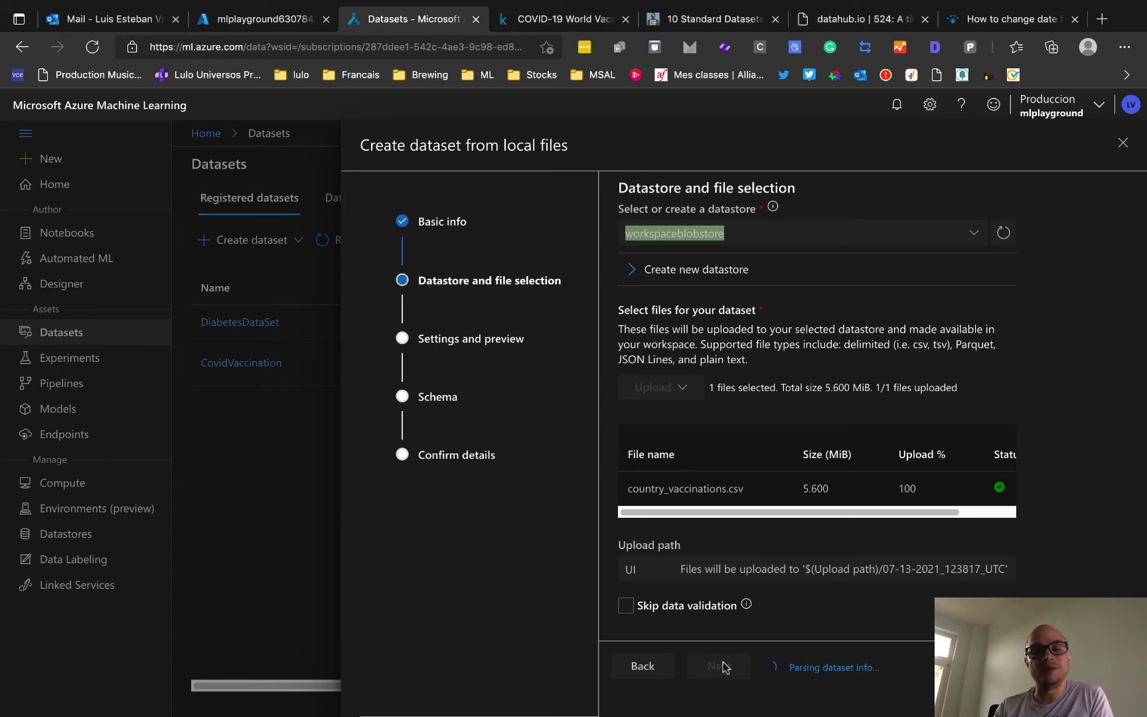
click(723, 666)
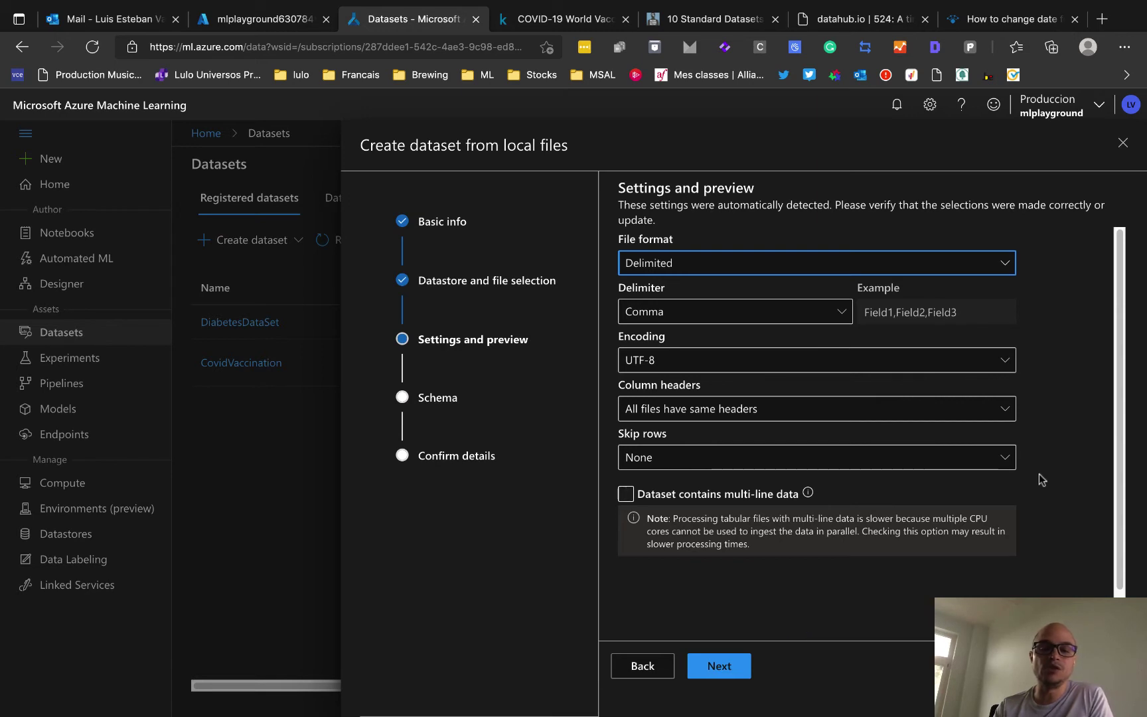
- Review the detected file settings and the data preview across its columns, and accept them to reach the schema
scroll(1060, 447, down, 1)
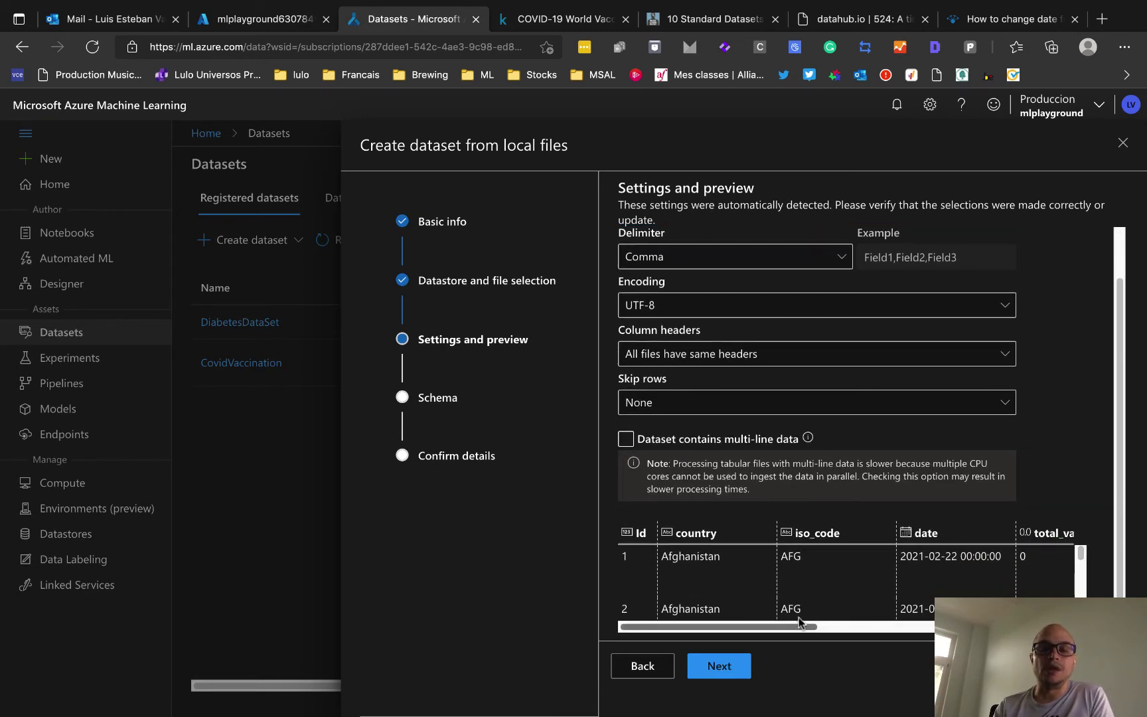
scroll(861, 598, down, 3)
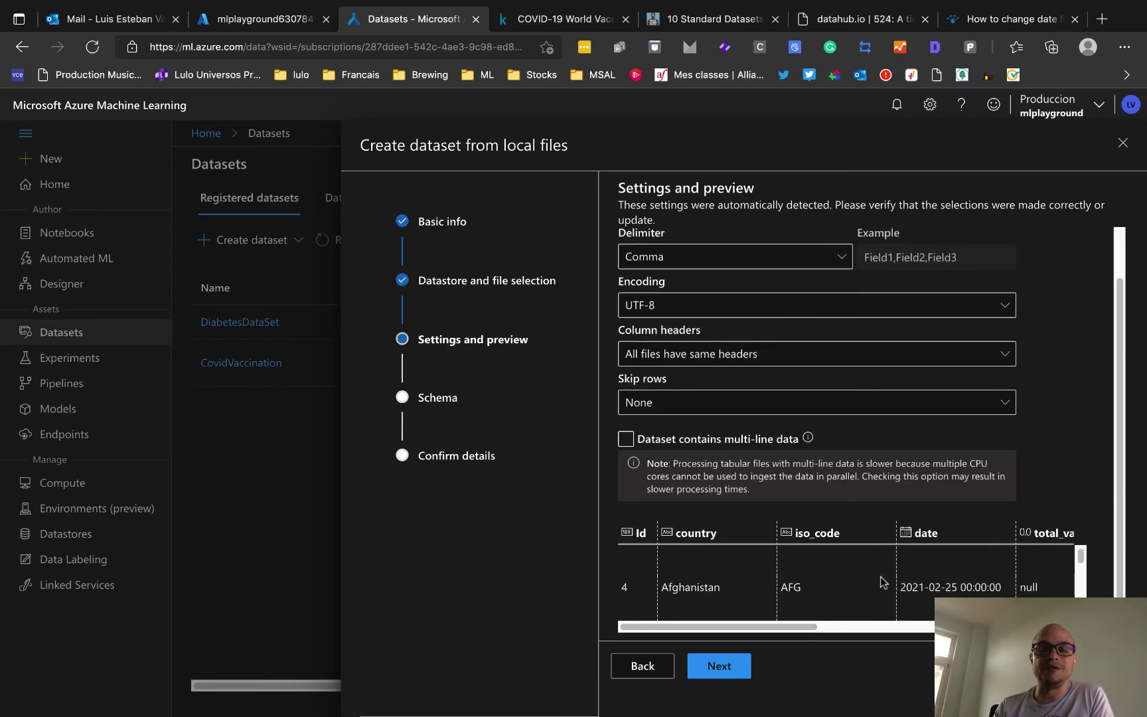
click(836, 627)
drag(836, 630, 920, 628)
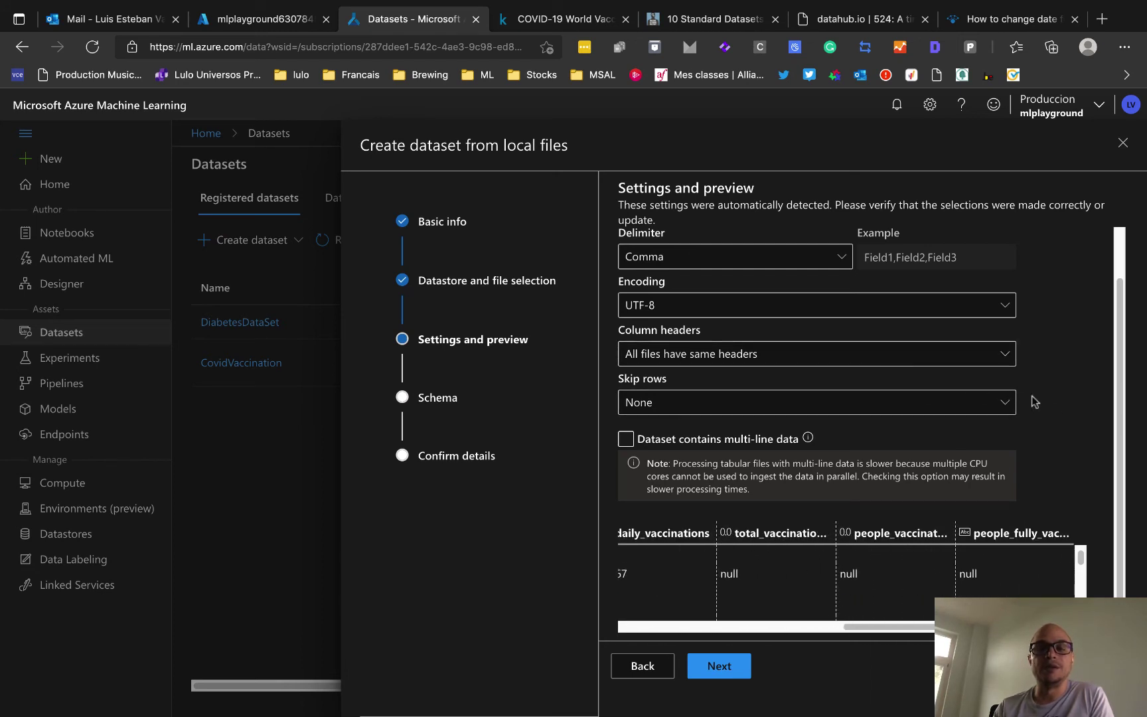
click(722, 672)
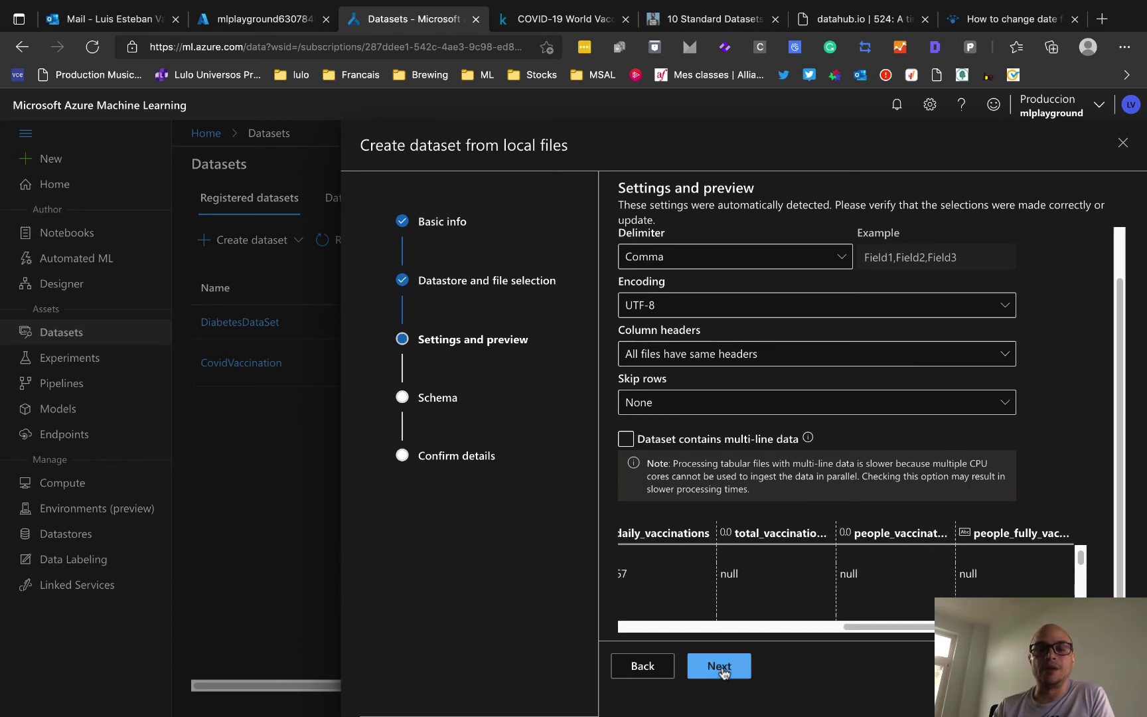
- Review the included columns and their types in the schema, keep them as detected, and create the Covid2 dataset
scroll(789, 509, down, 1)
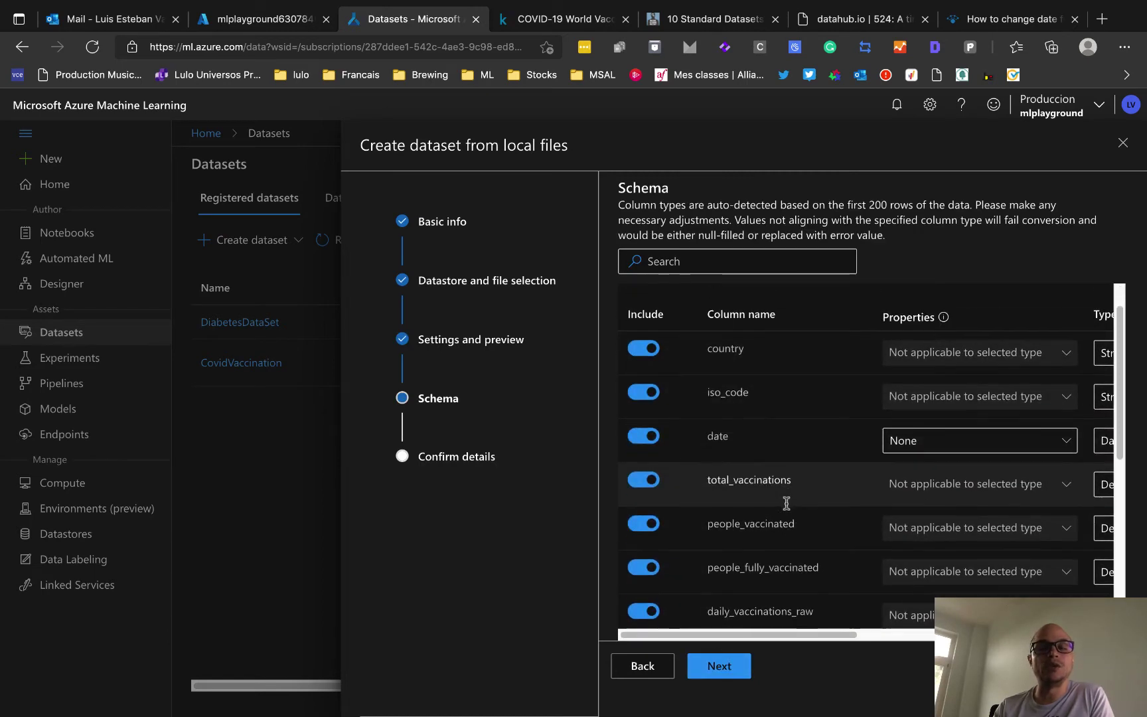
scroll(789, 509, up, 1)
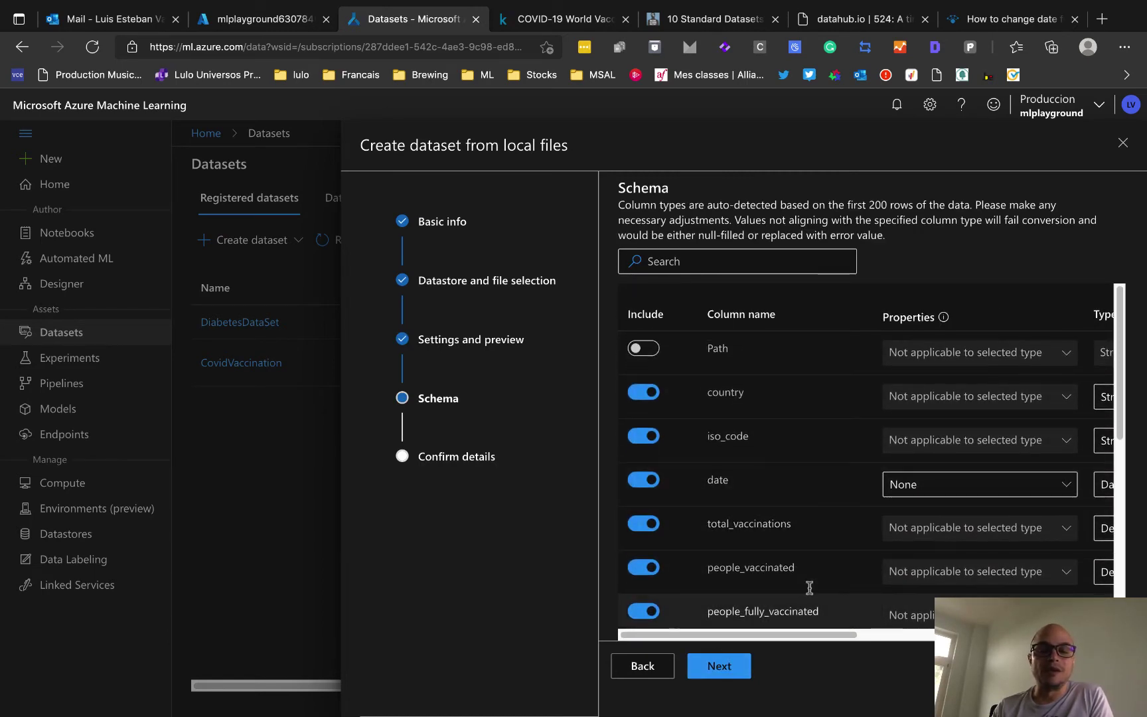
drag(846, 637, 942, 637)
scroll(967, 424, down, 1)
scroll(967, 424, down, 5)
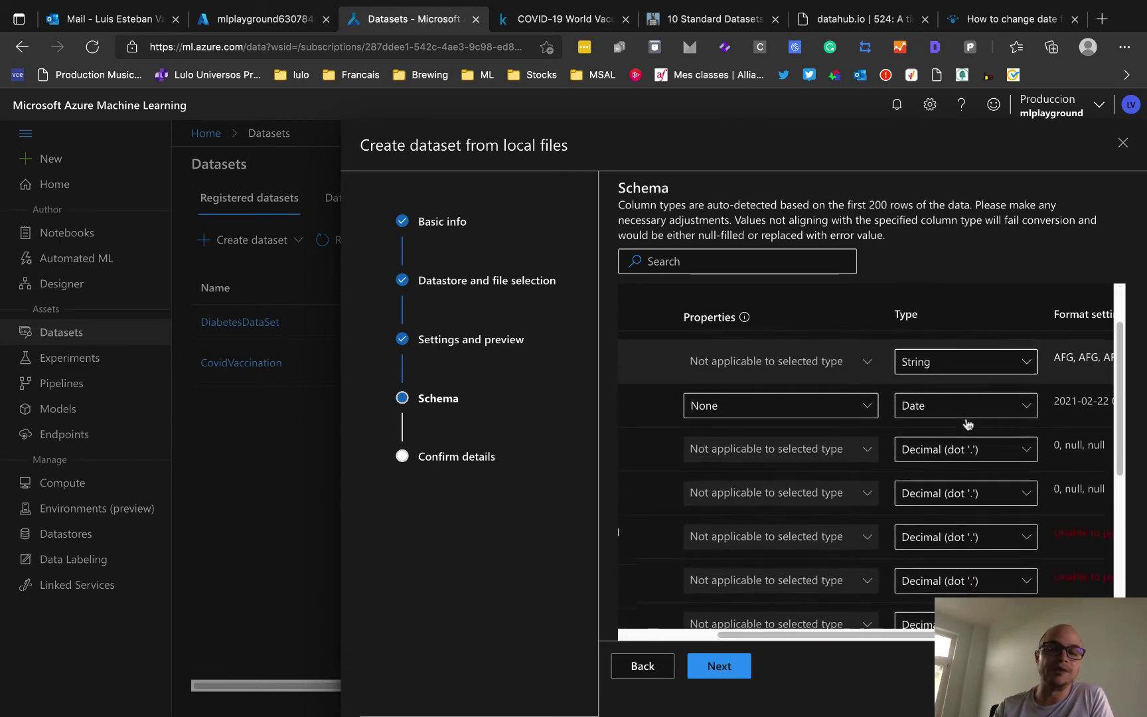
scroll(967, 424, down, 3)
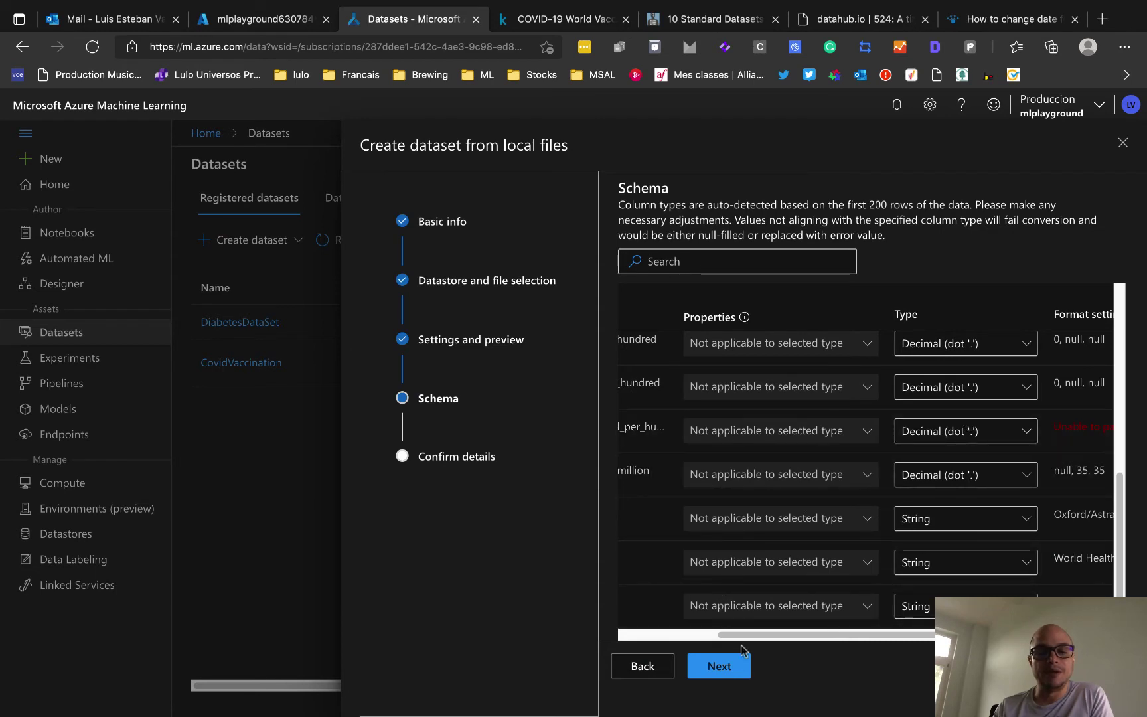
click(724, 664)
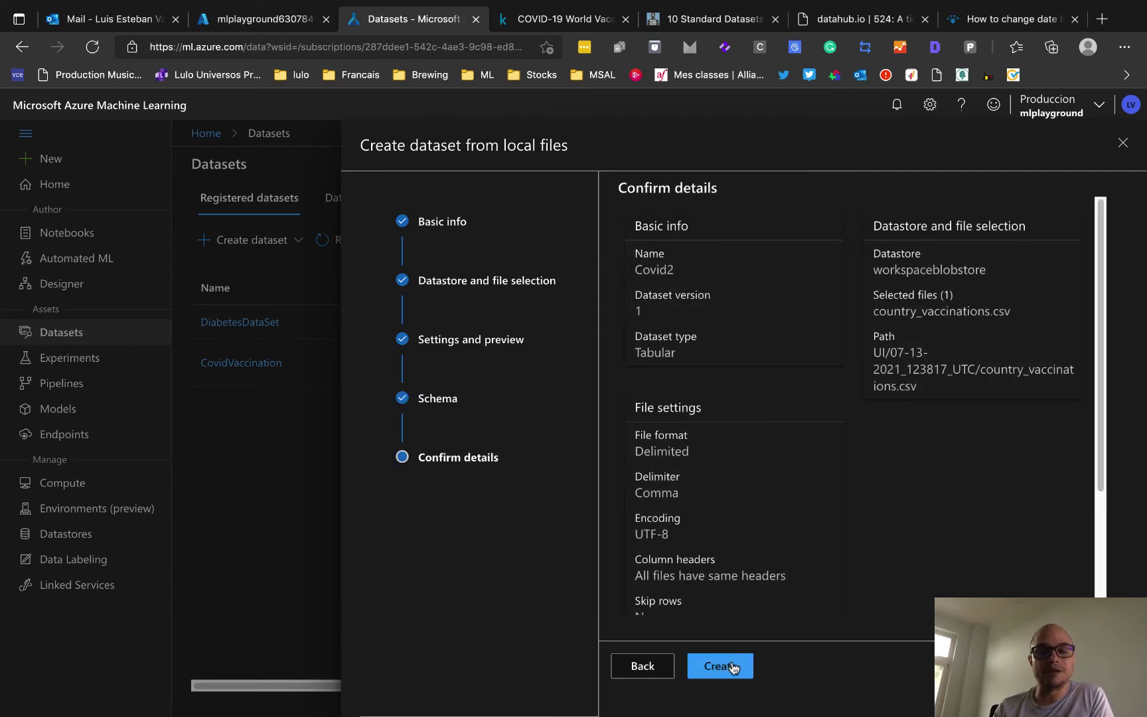
click(730, 668)
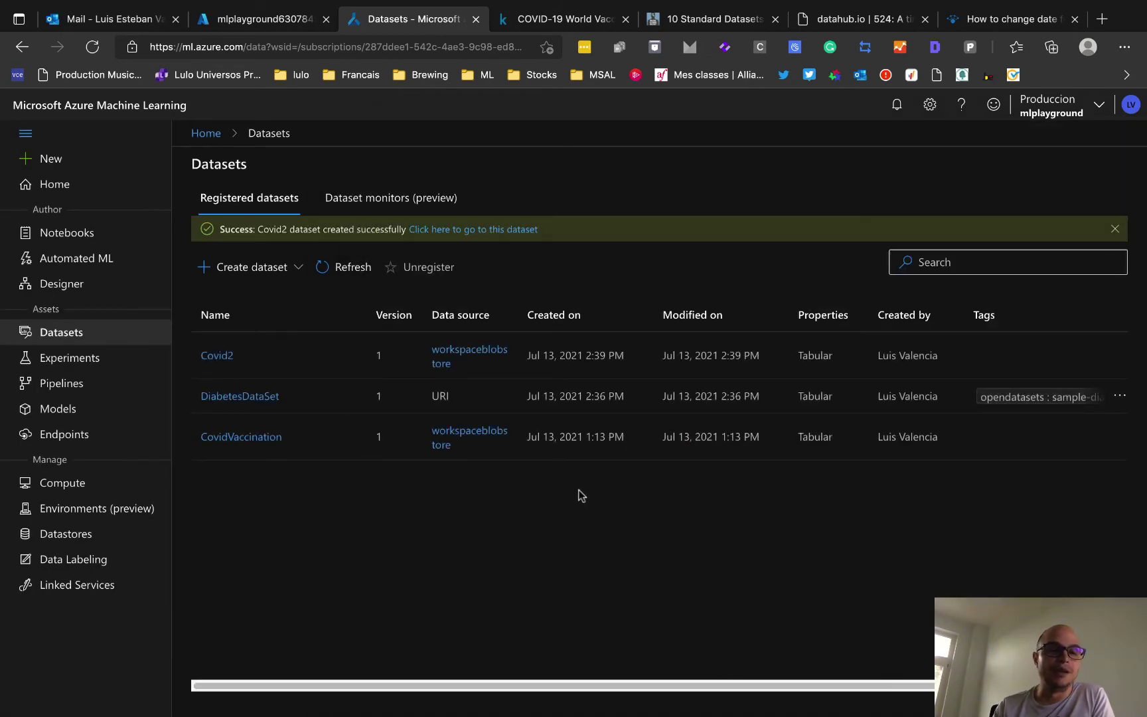
- Switch to the Azure portal and browse the azureml-blobstore container's UI folder to the uploaded file in 07-13-2021_123817_UTC
click(290, 25)
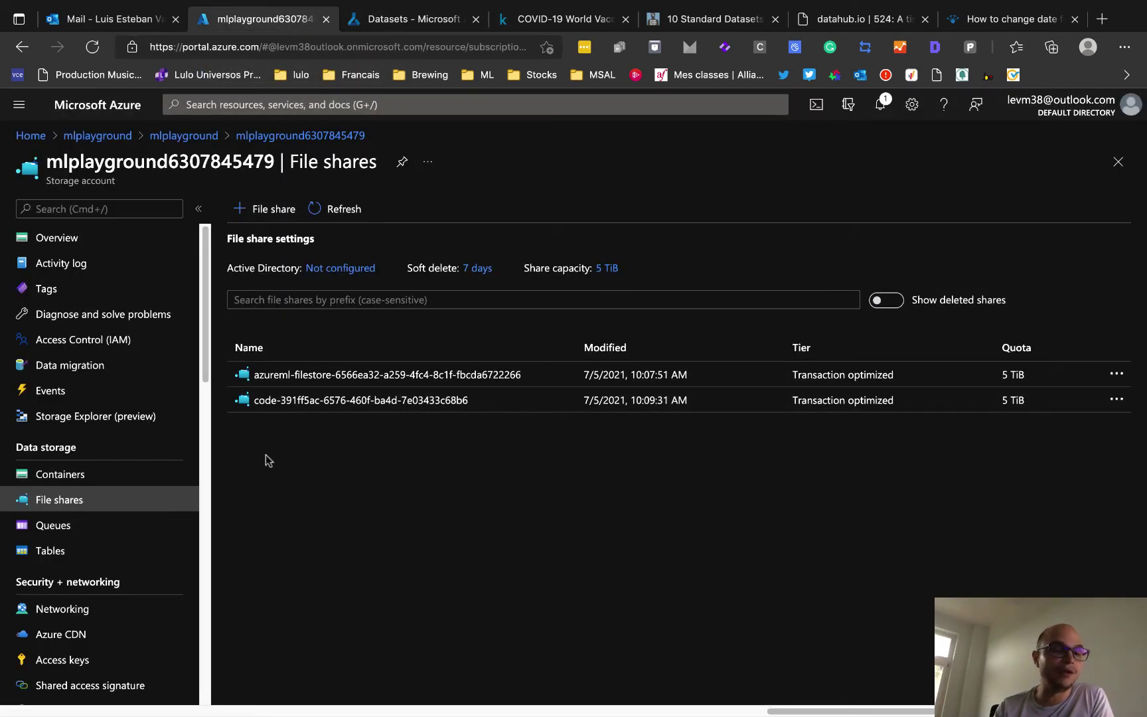
click(66, 475)
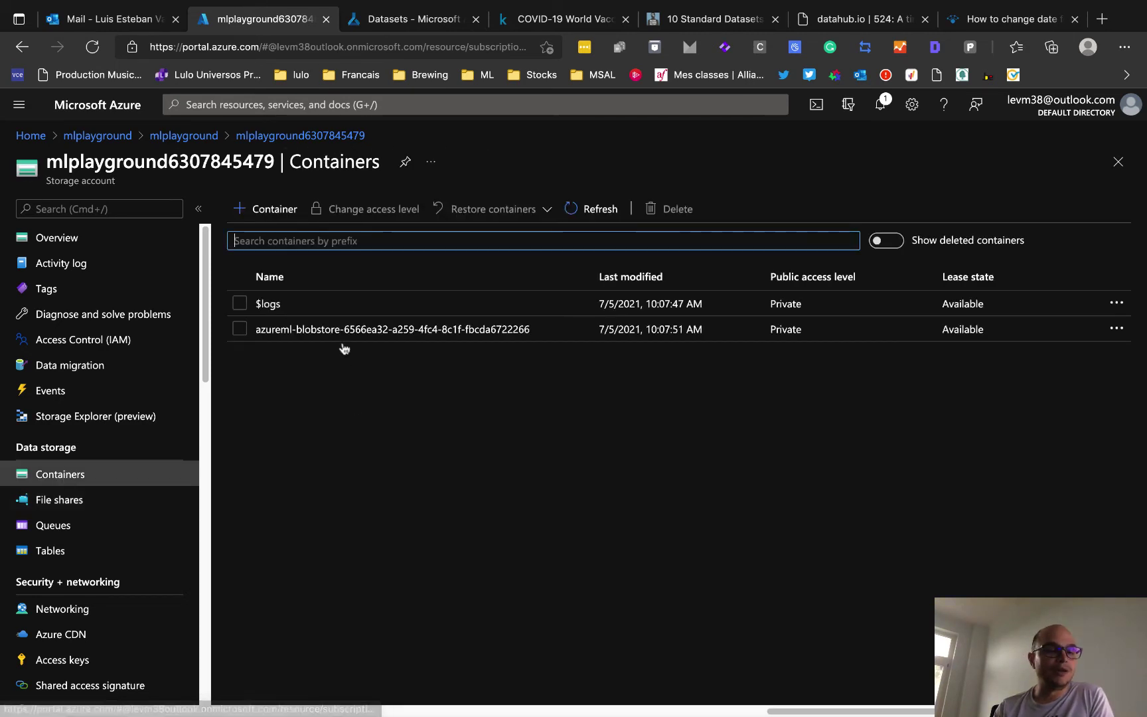
click(331, 330)
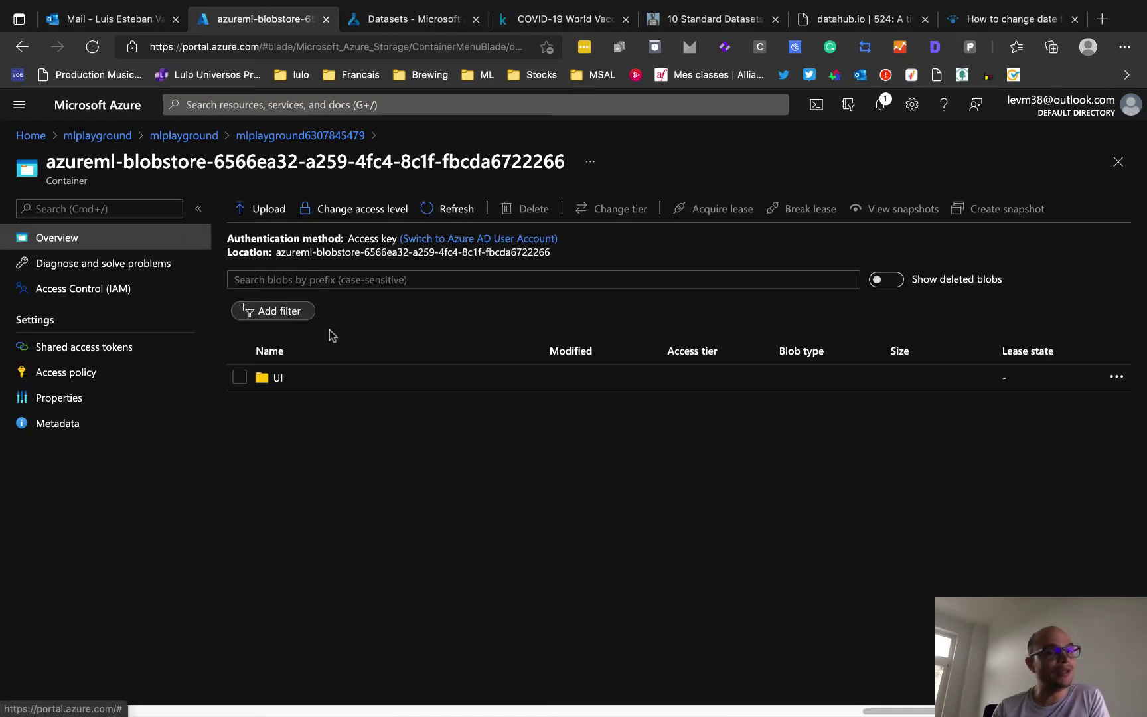
click(278, 378)
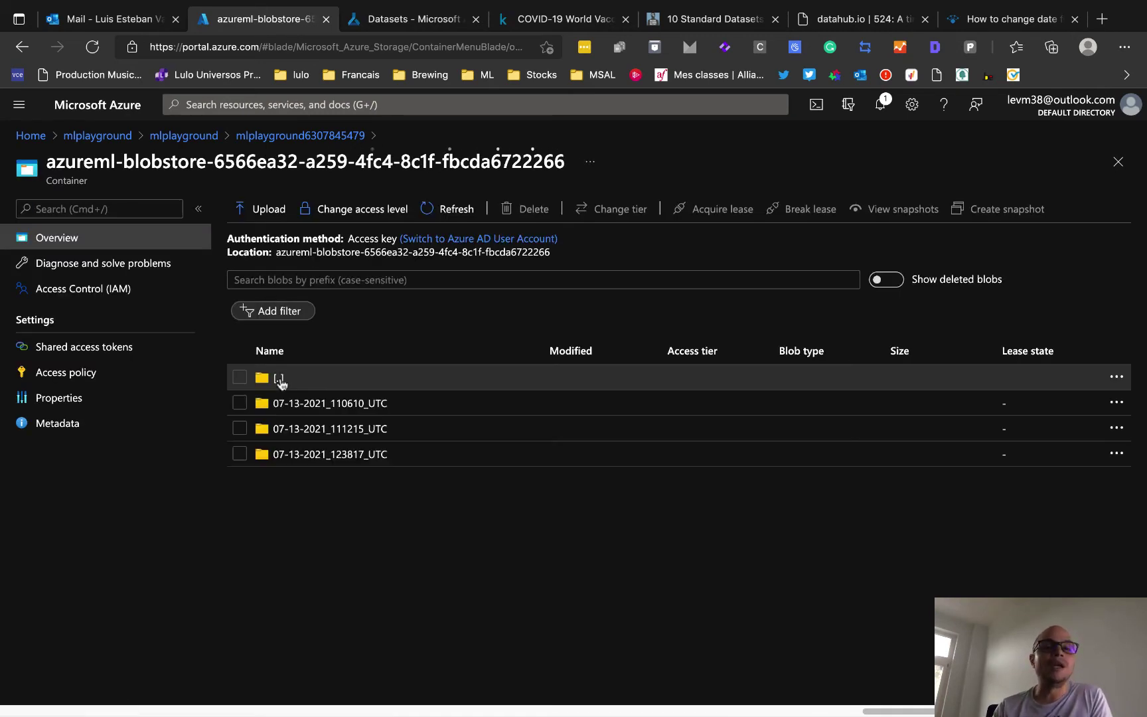
click(351, 455)
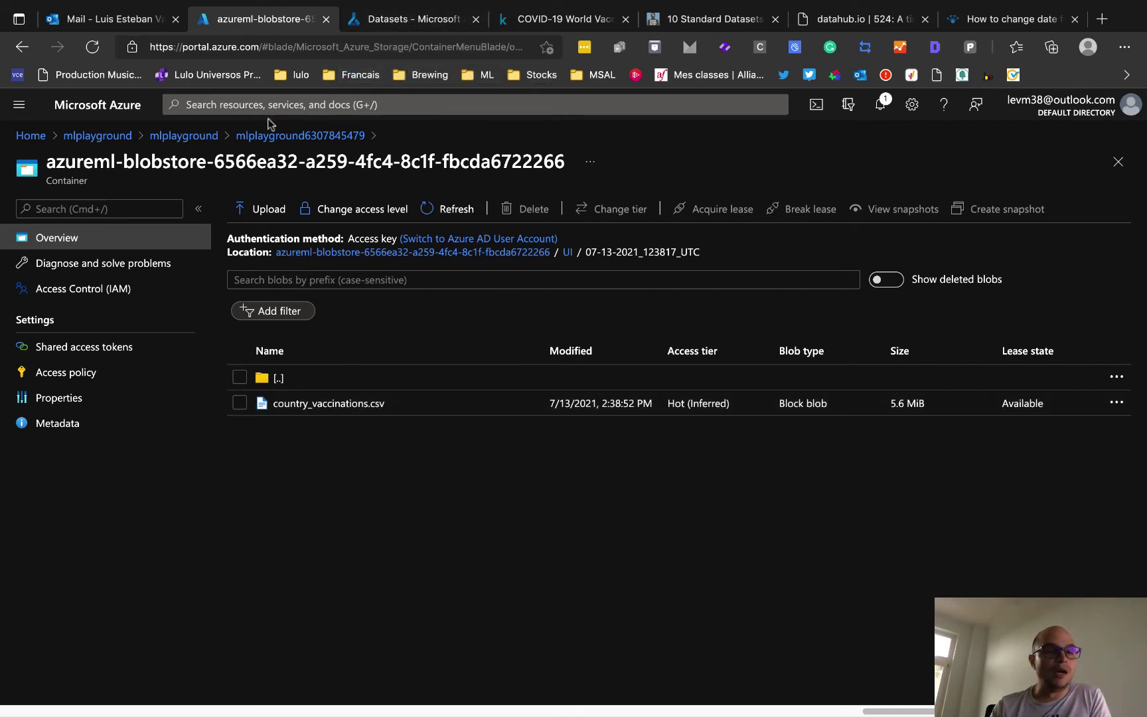
- Return from the blob container to the mlplayground workspace and open its mlplayground resource group
click(292, 136)
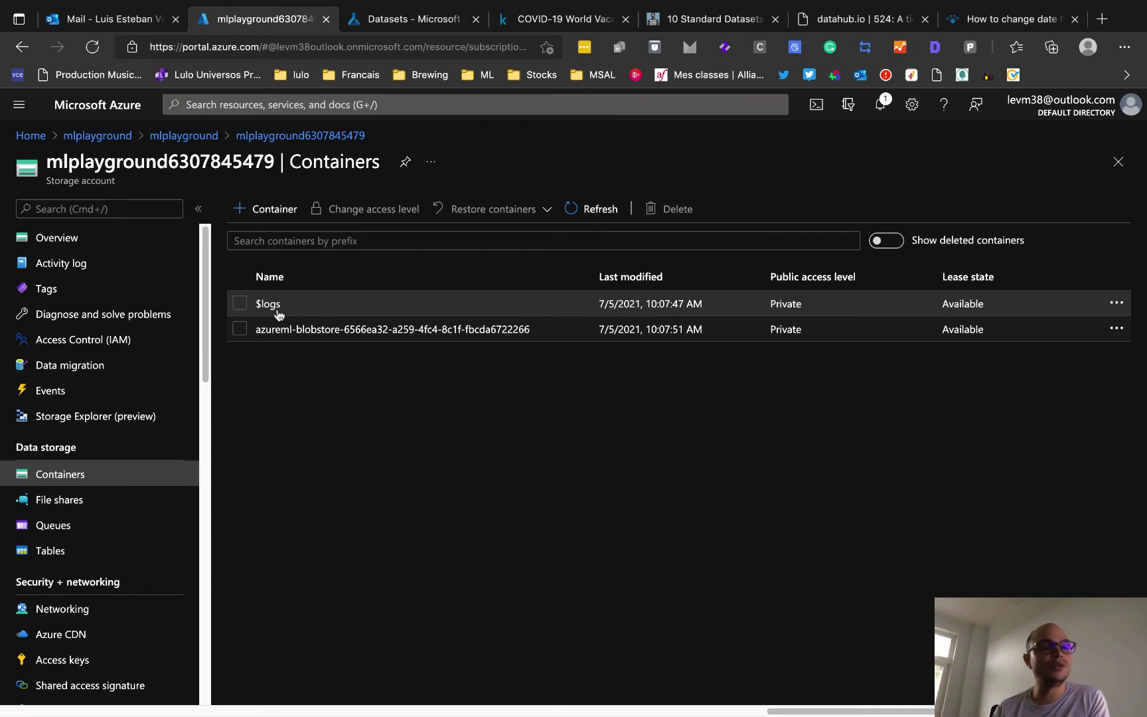
click(111, 135)
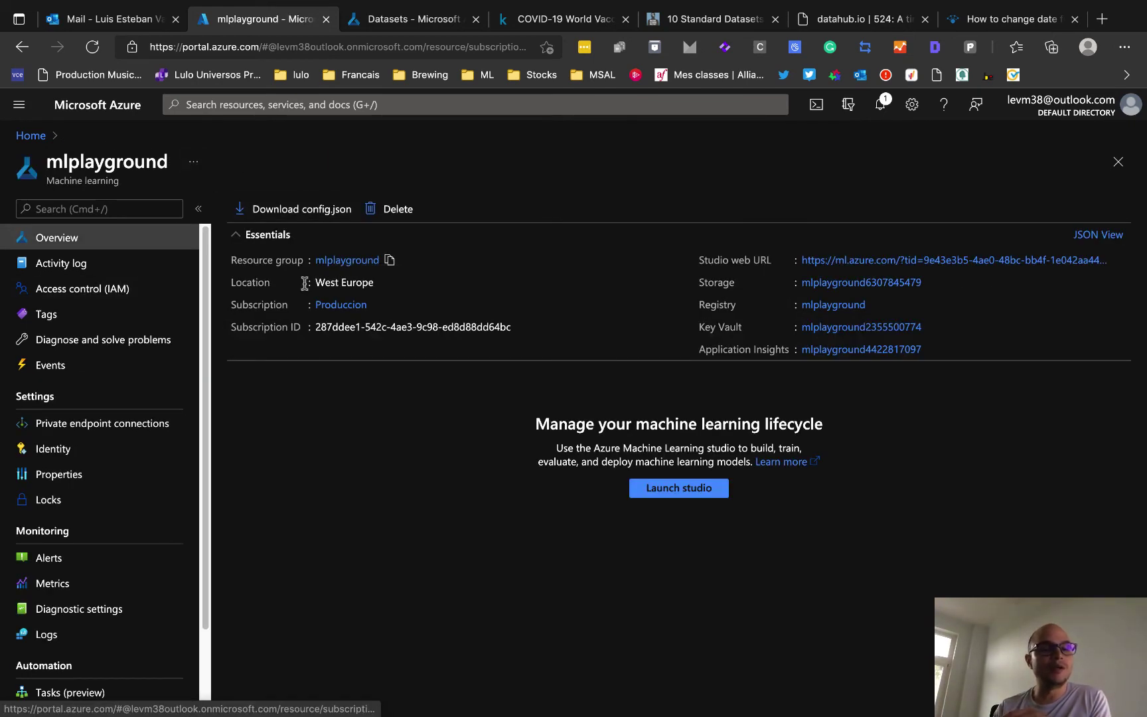
click(358, 265)
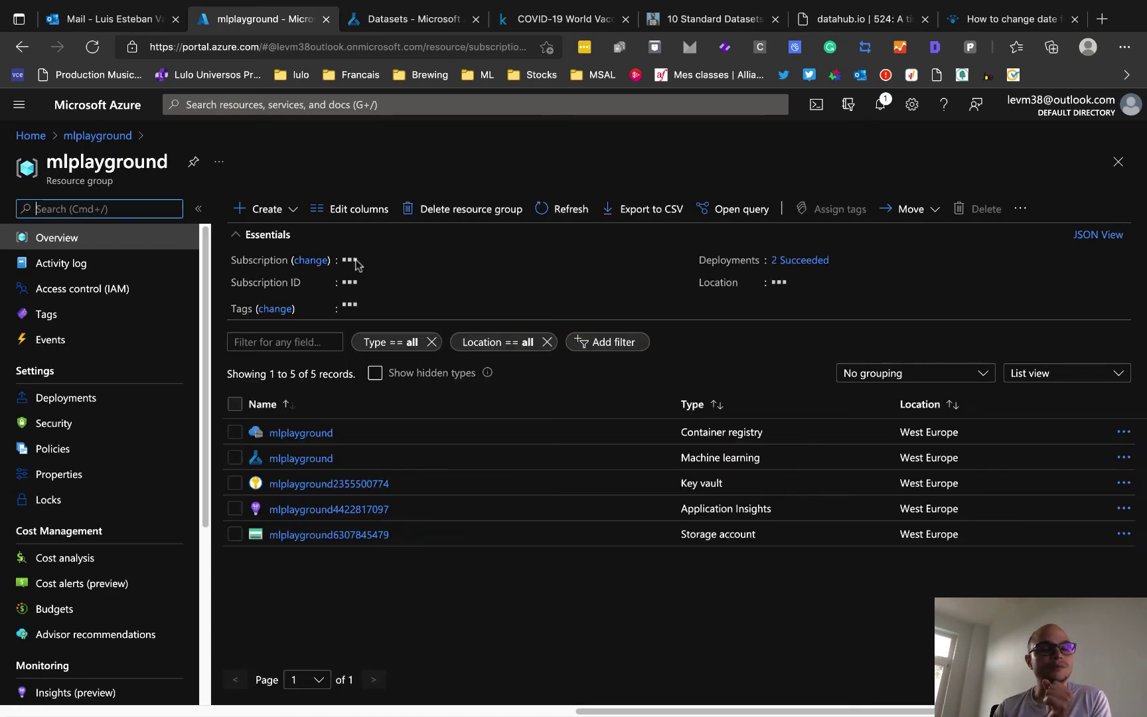
- Find the Storage account offer in the Marketplace from the resource group and start creating one
click(282, 209)
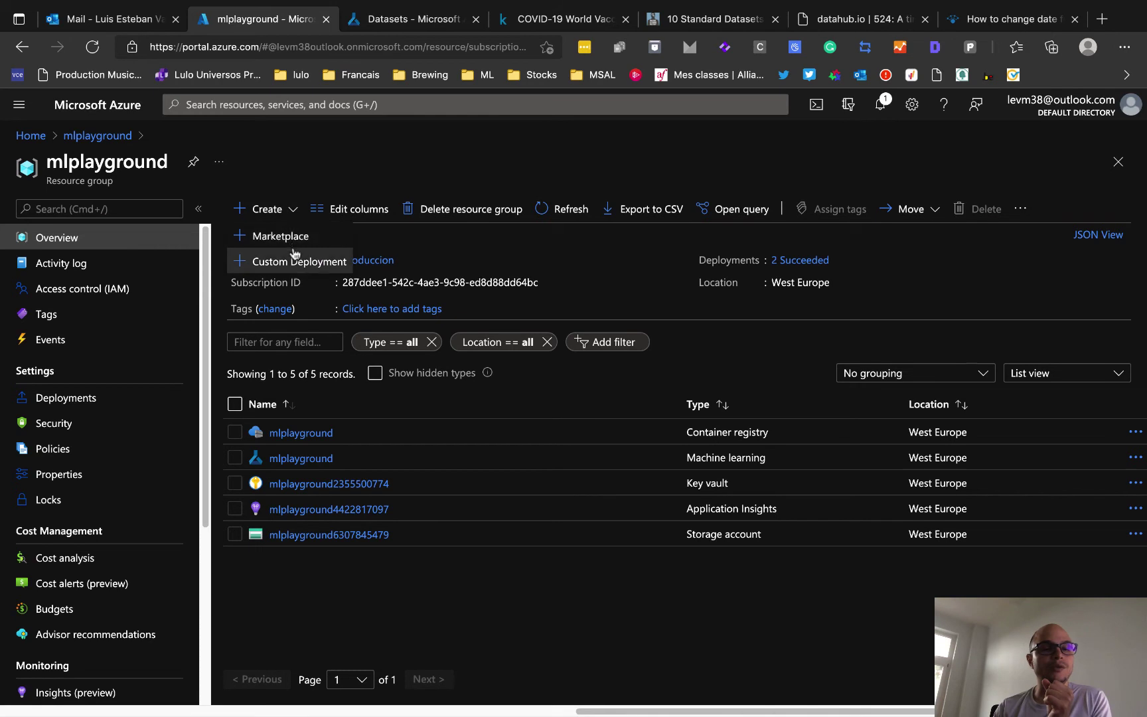
click(271, 237)
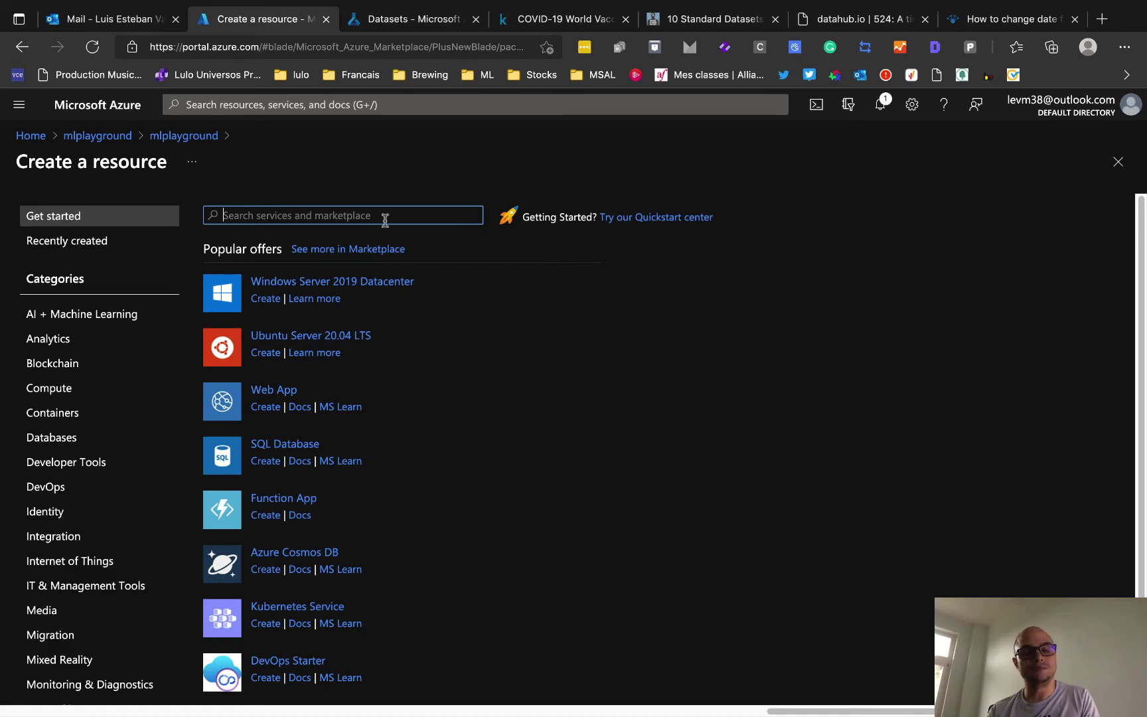
text(storage)
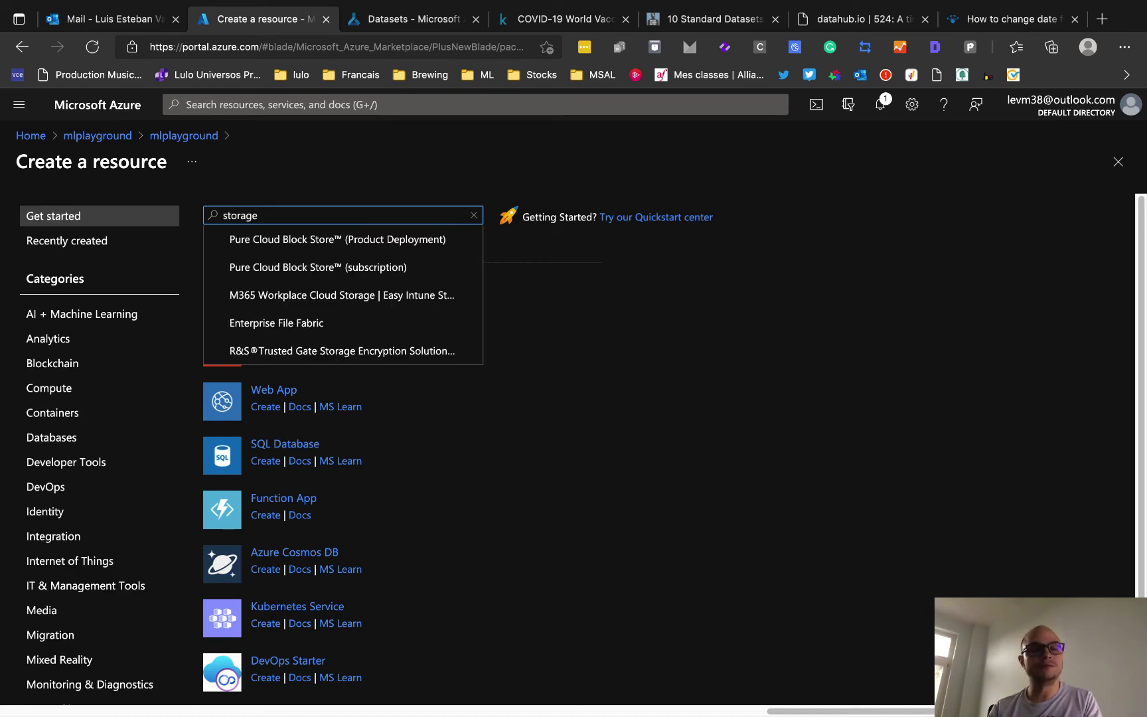
text( account)
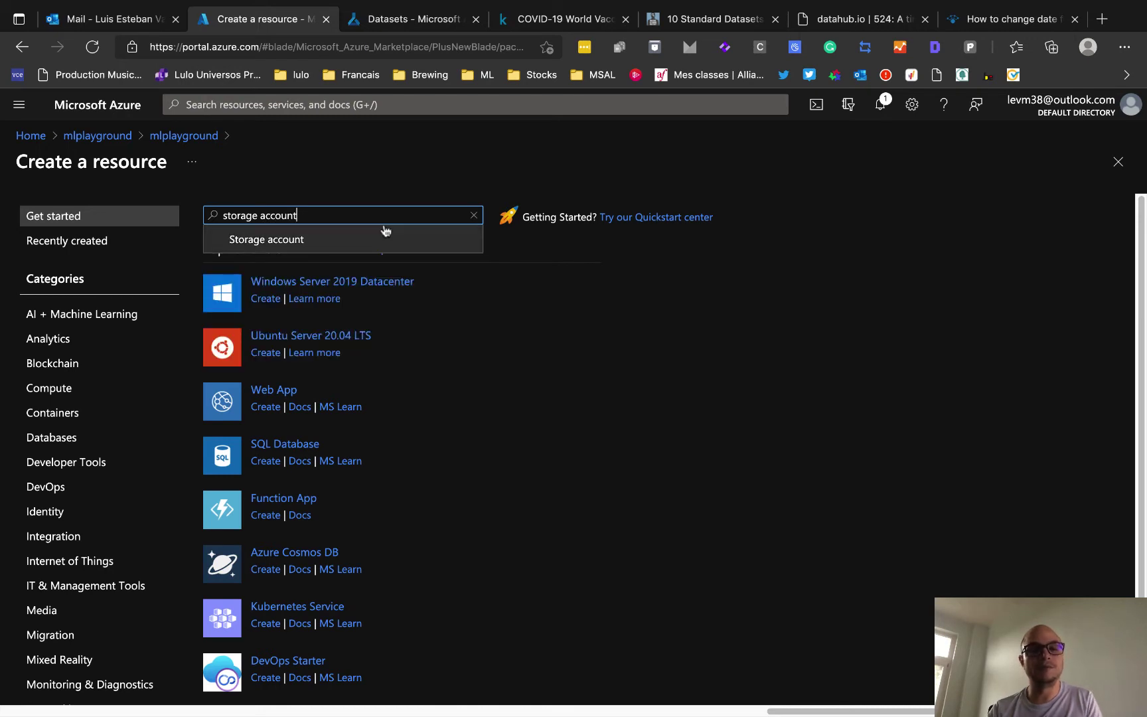
click(346, 239)
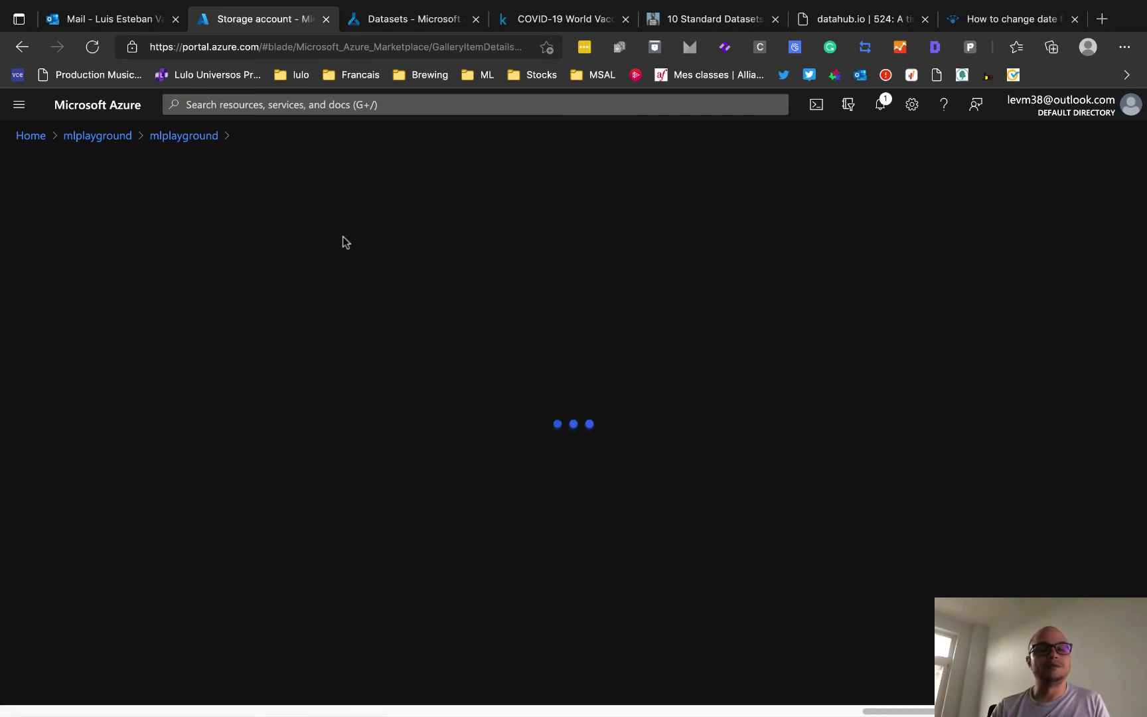
click(159, 304)
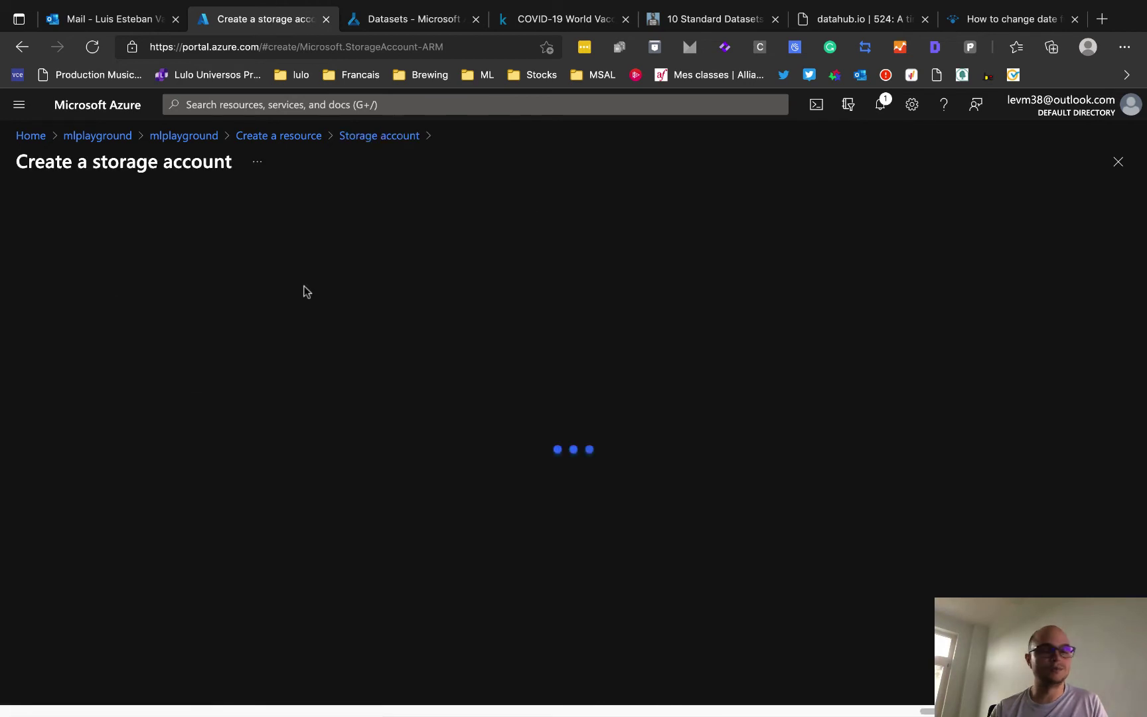
- Assign the new storage account to the mlplayground resource group and name it dataformlplayground
scroll(370, 427, down, 2)
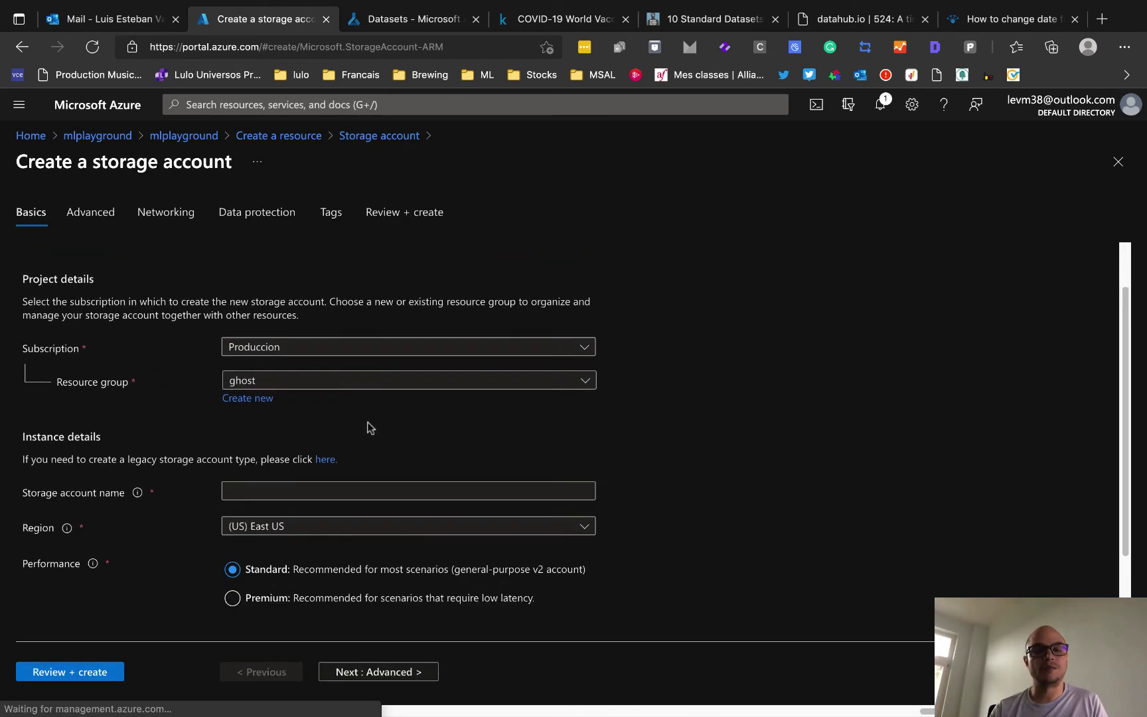
click(318, 376)
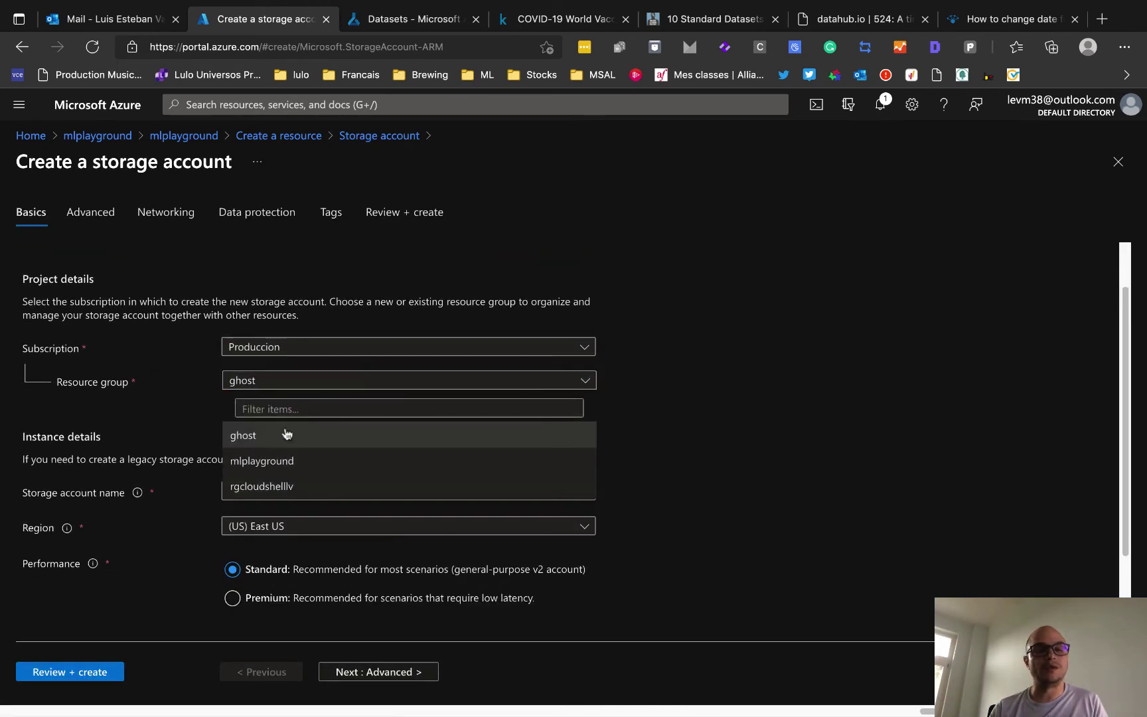
click(271, 463)
click(251, 491)
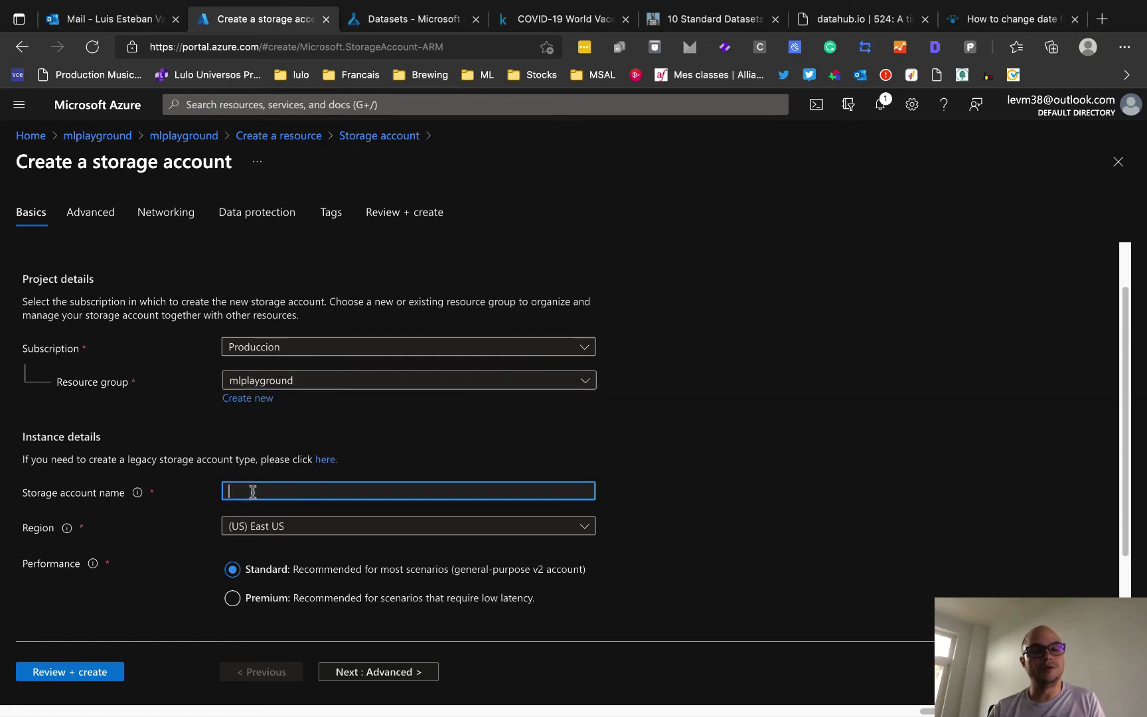
text(data)
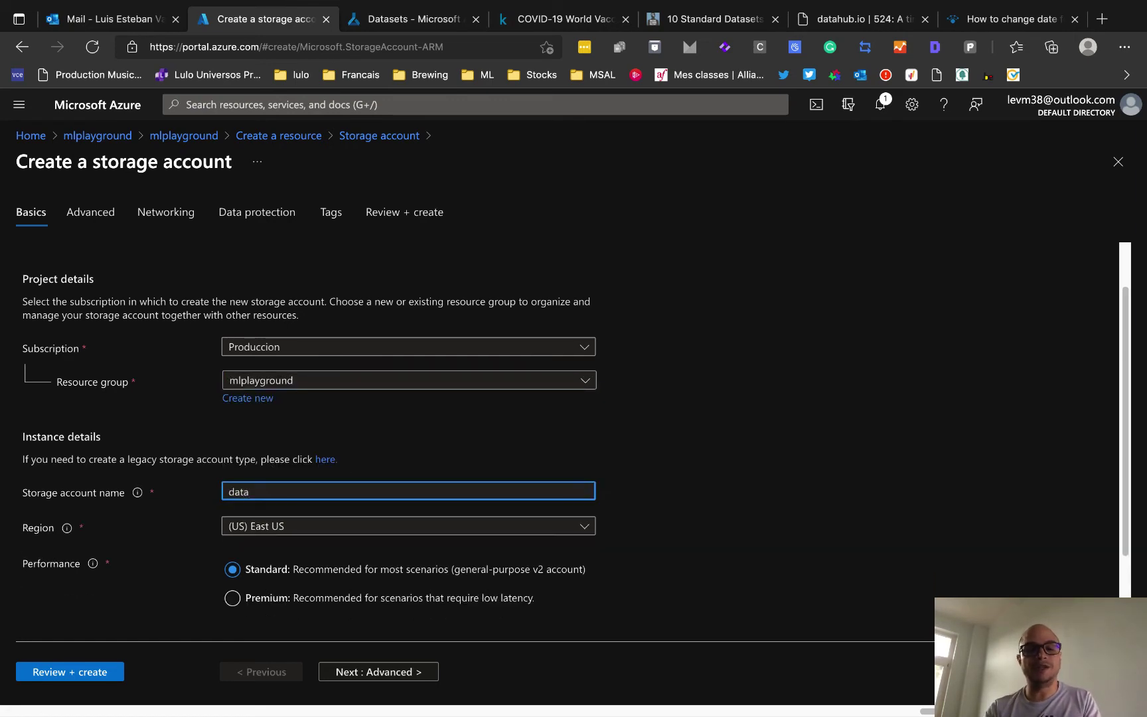
text(form)
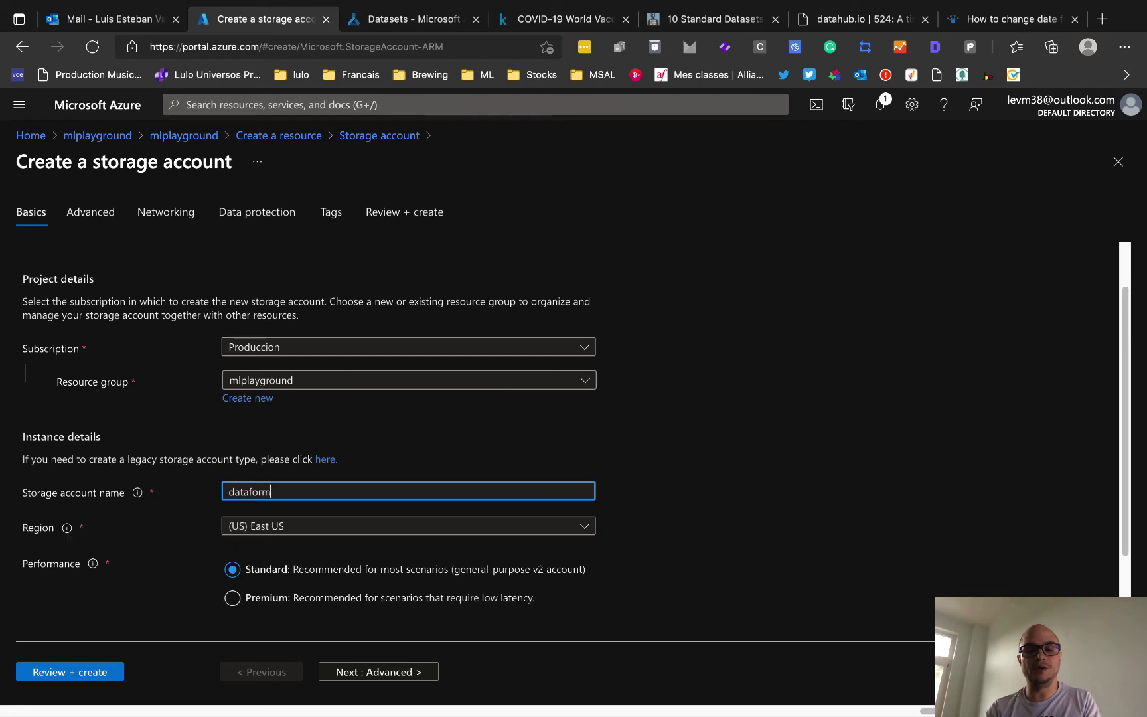
text(lplayground)
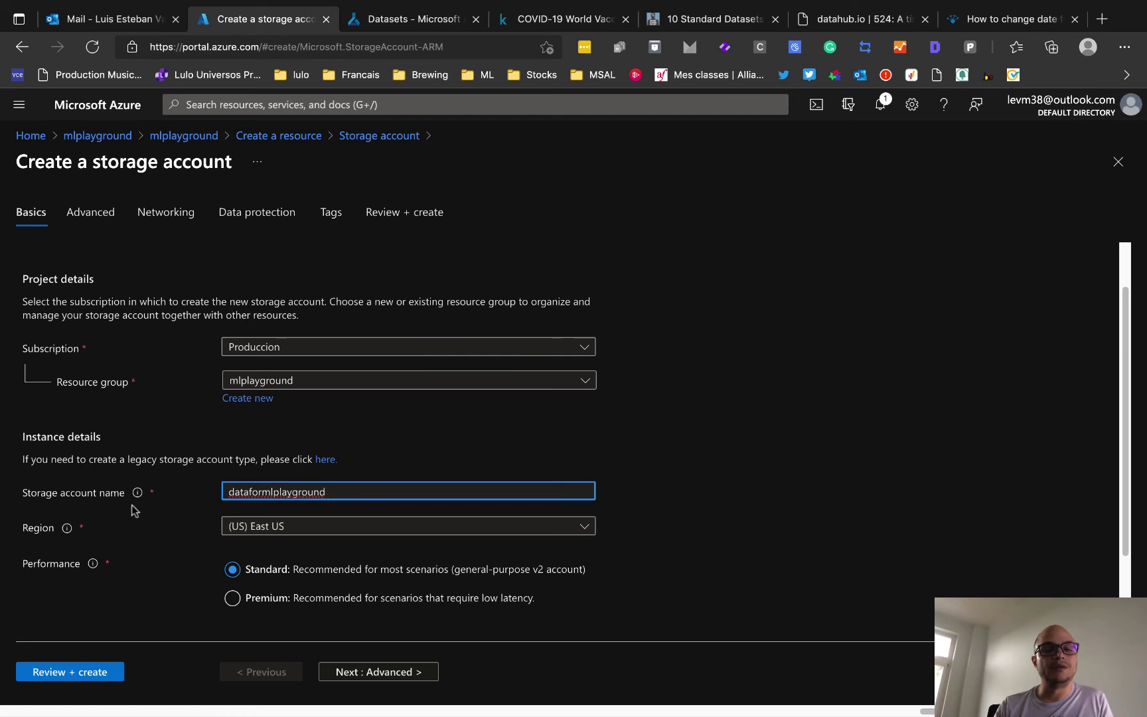
- Validate and create the storage account with the remaining default settings, and open the deployed resource
scroll(133, 510, down, 1)
click(80, 672)
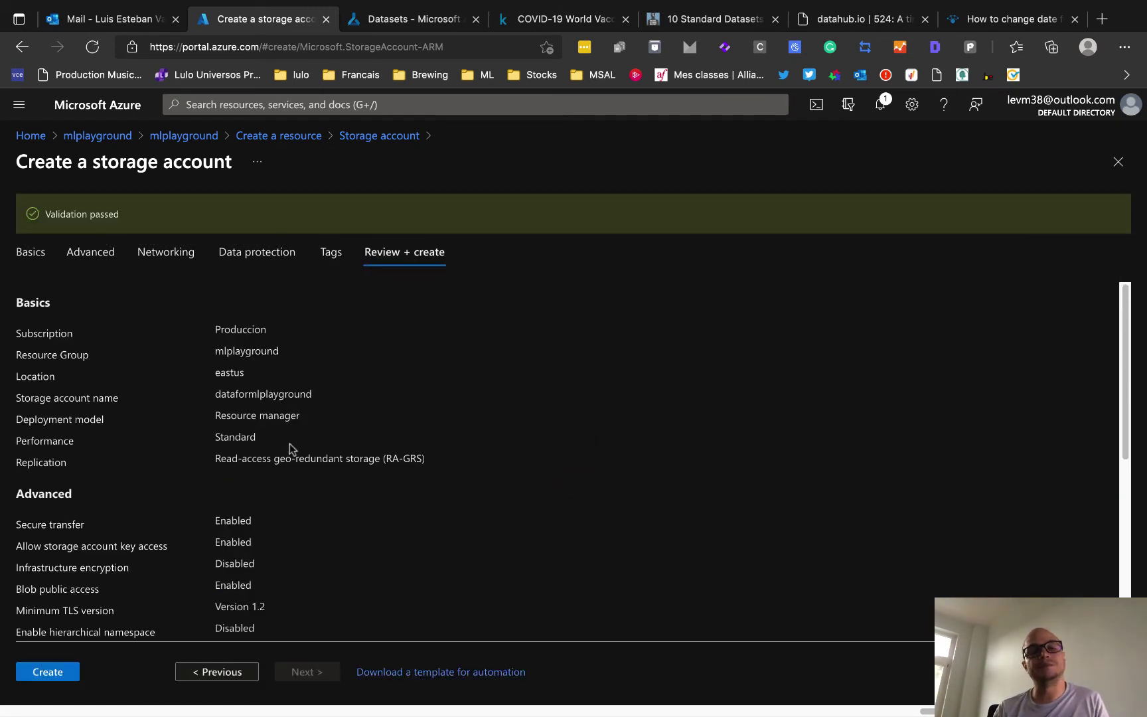
click(41, 677)
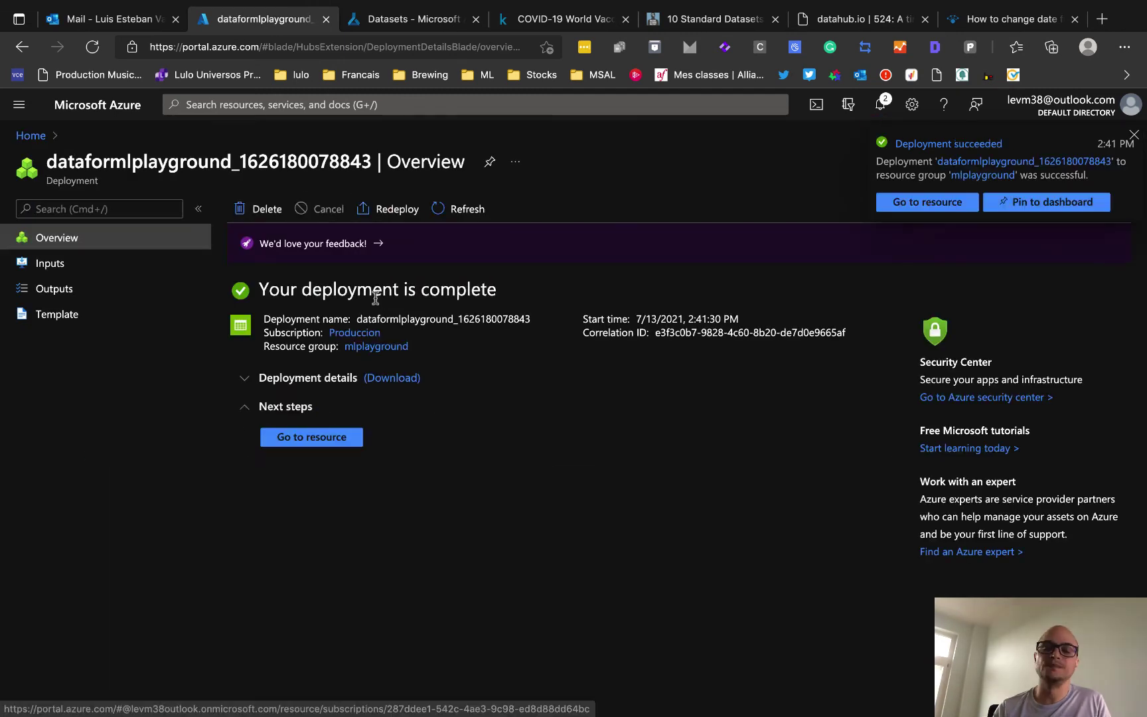
click(348, 439)
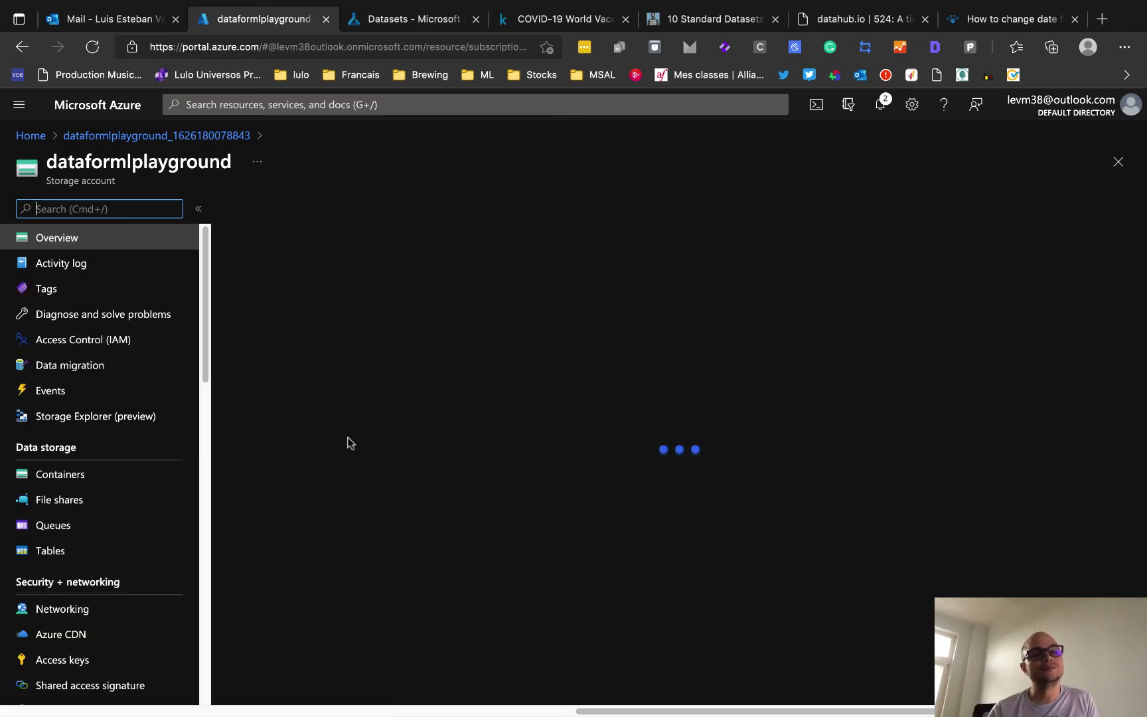
- Create a private blob container named datasetsformlplayground in the dataformlplayground storage account
click(60, 474)
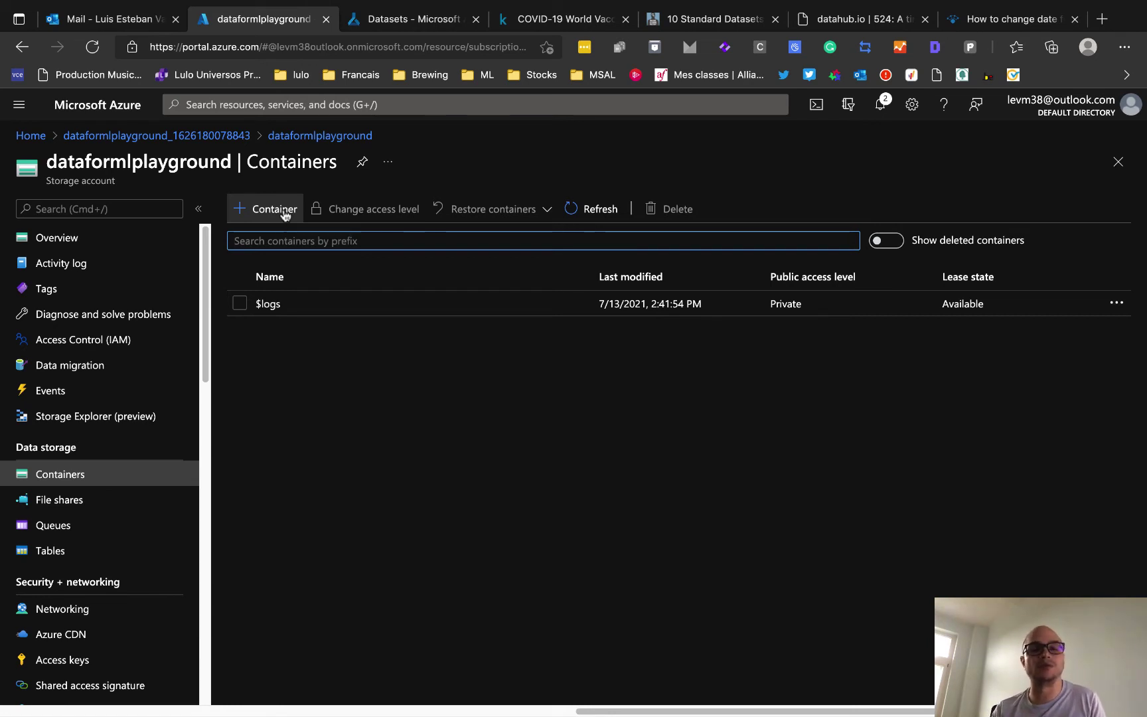
click(285, 211)
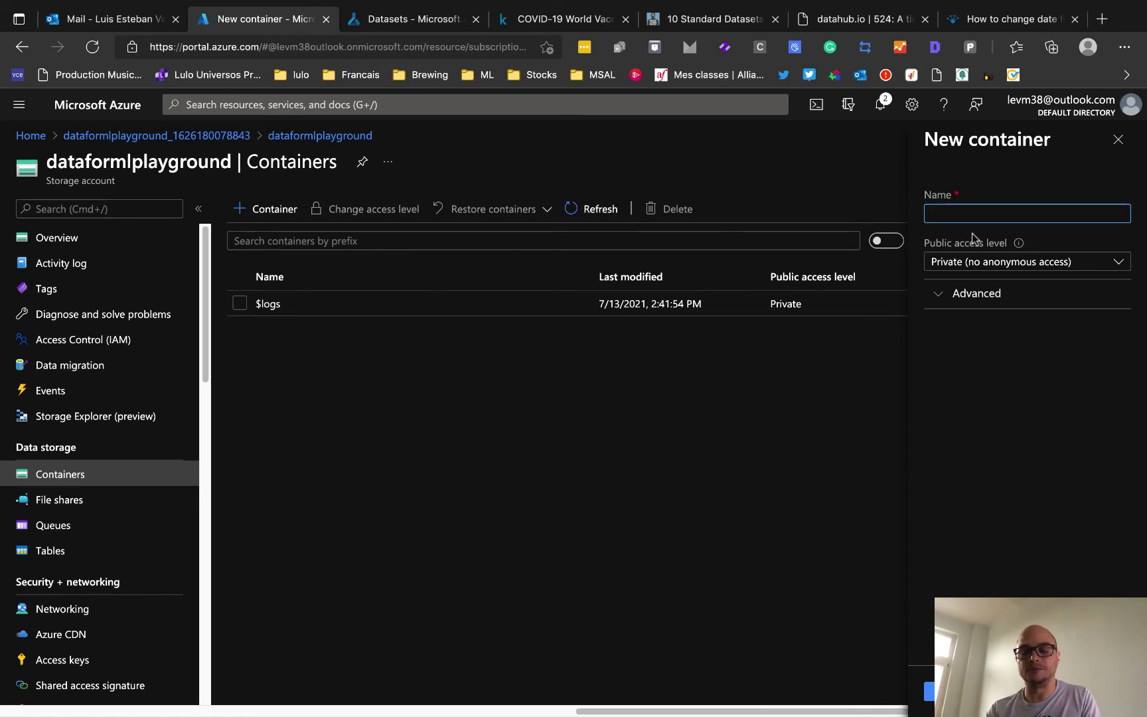
text(dat)
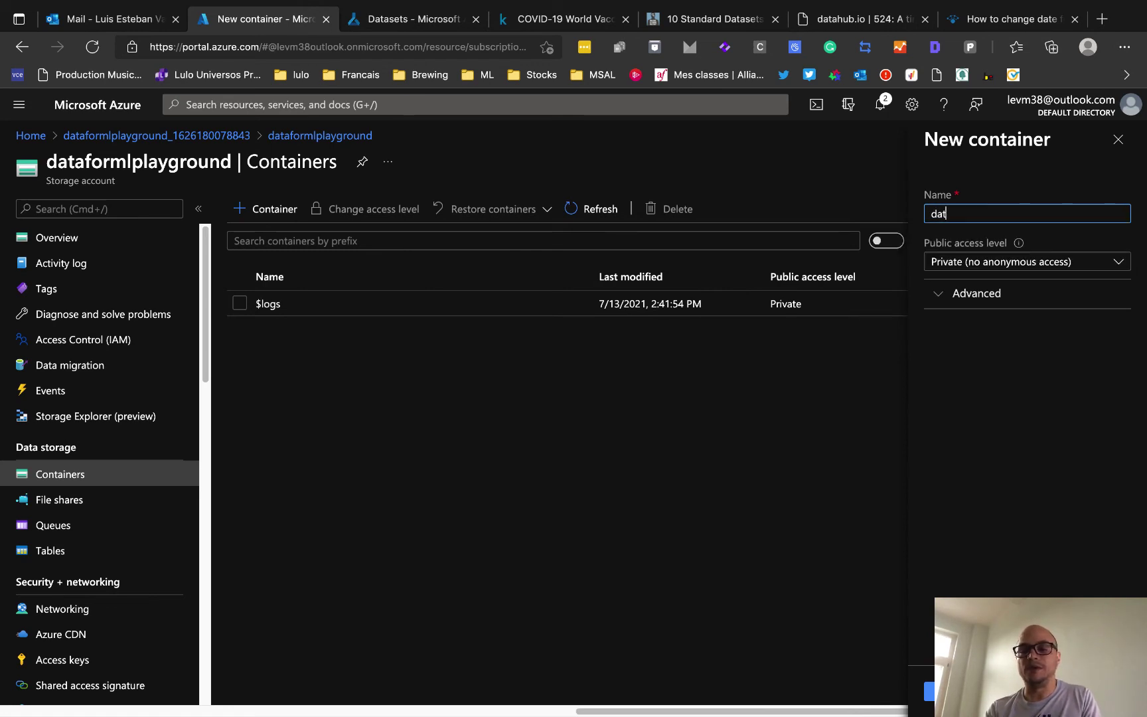
text(asetsform)
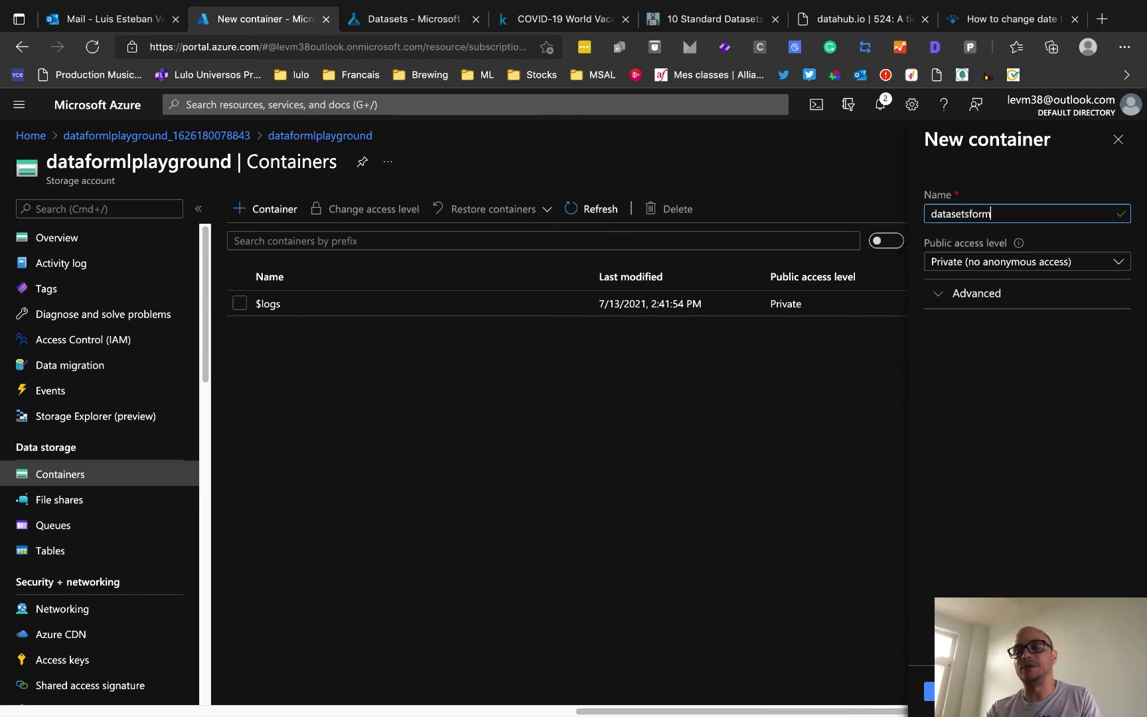
text(lplayground)
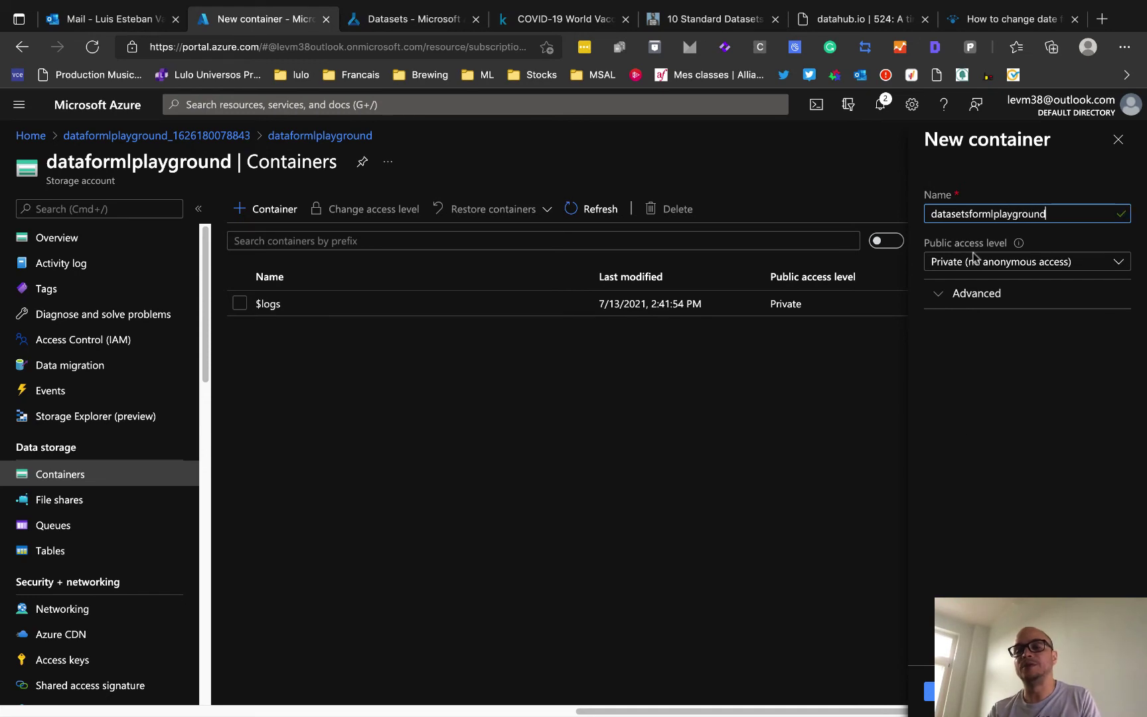
click(929, 691)
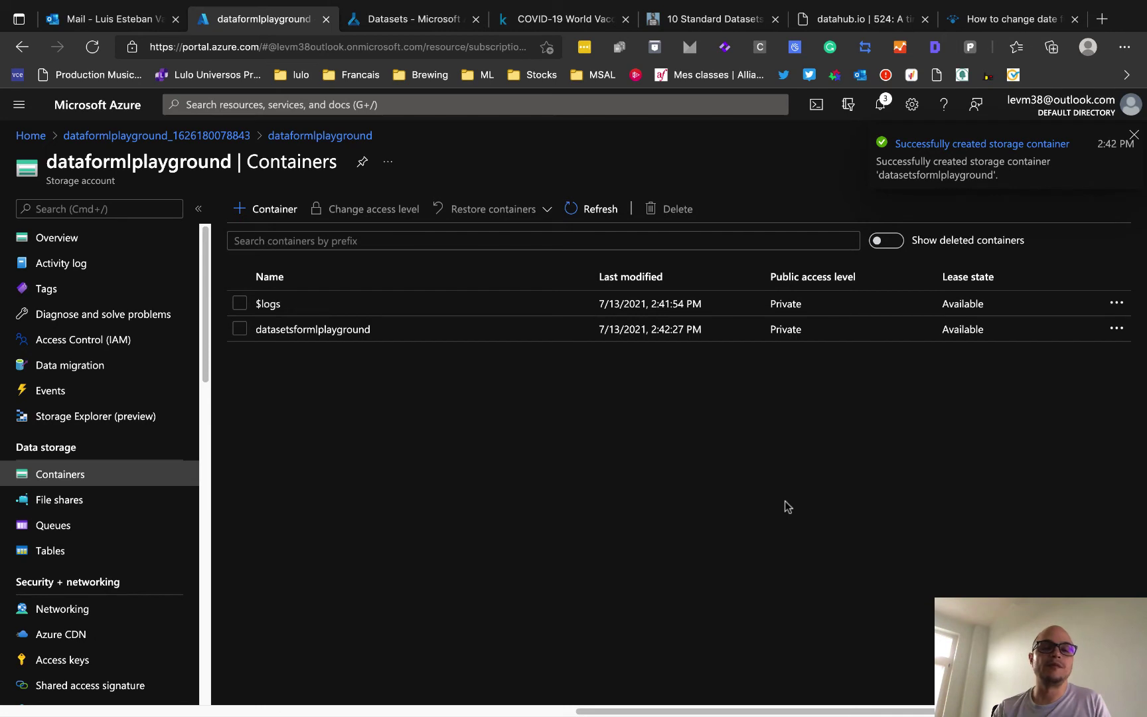
- Upload country_vaccinations.csv from the Documents folder to the datasetsformlplayground container, keeping the default advanced upload options
click(328, 330)
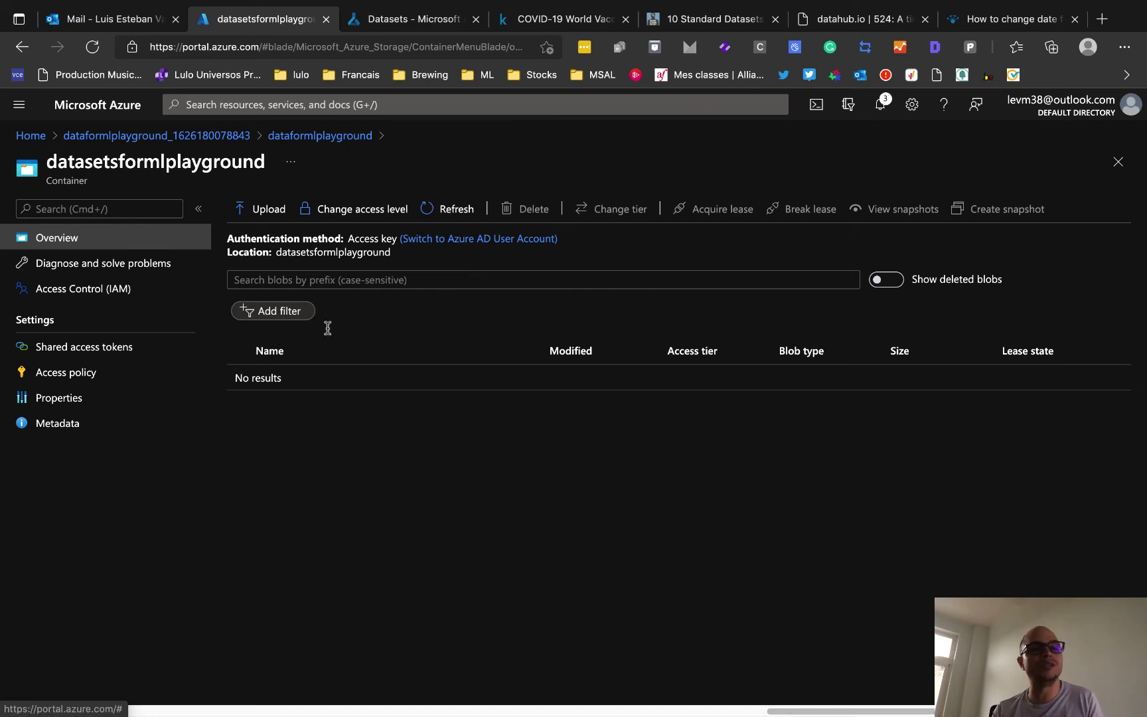
click(269, 219)
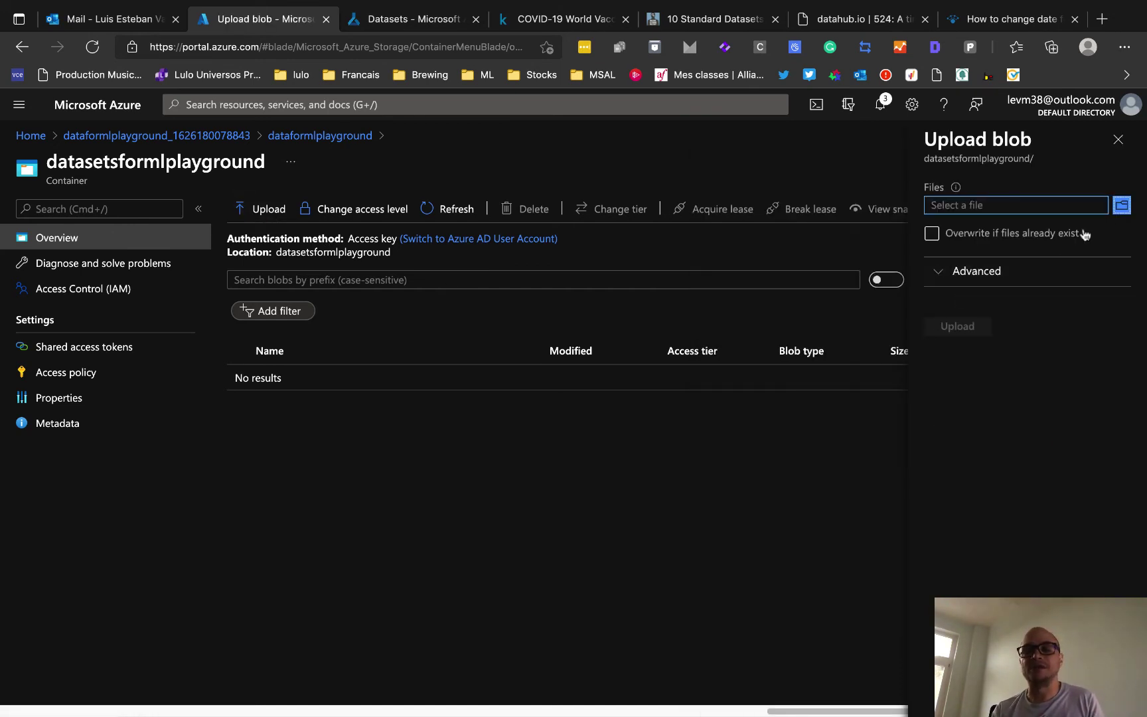
click(1103, 207)
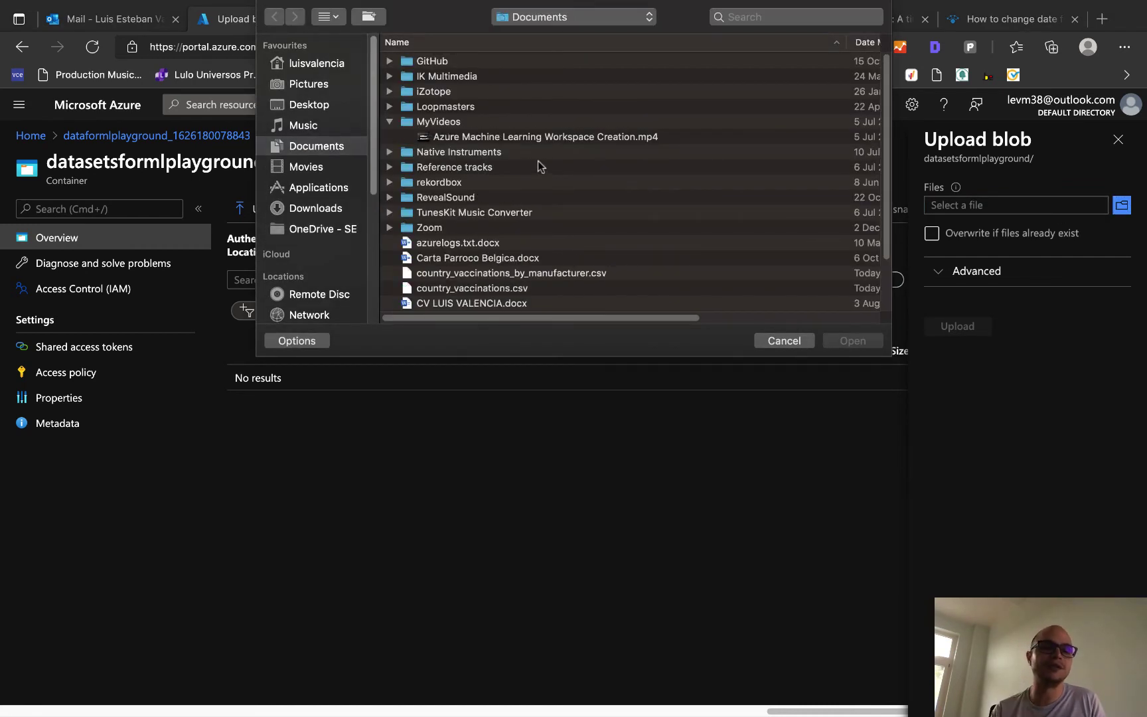
click(480, 290)
key(Return)
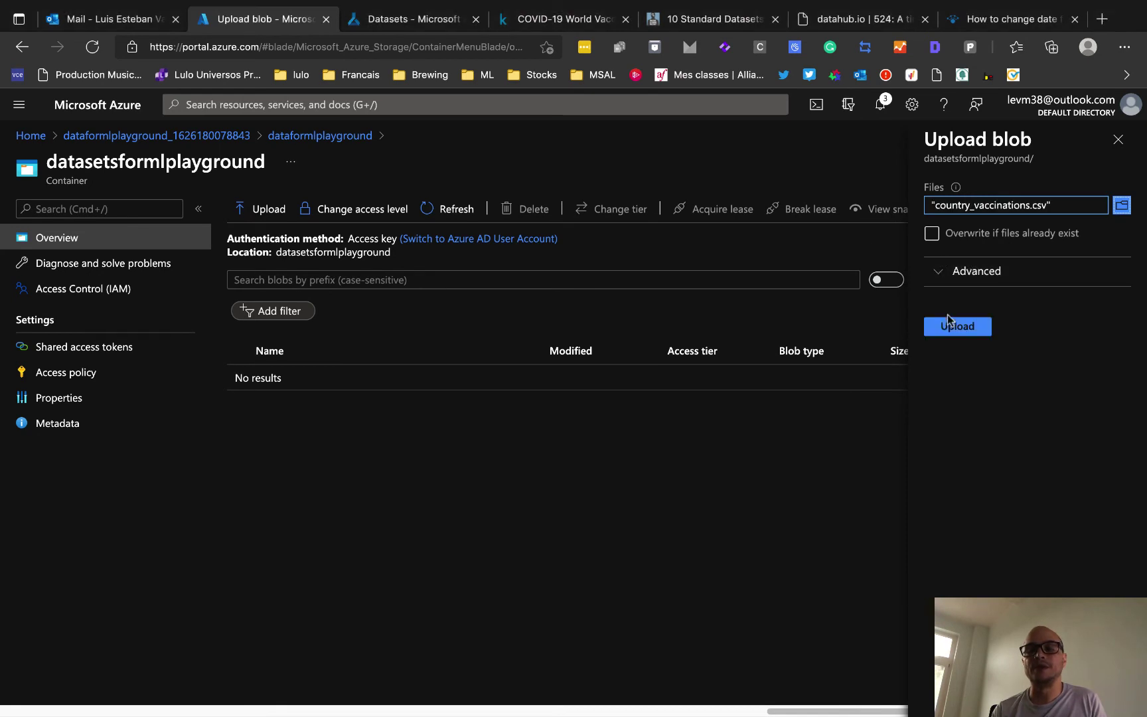
click(943, 282)
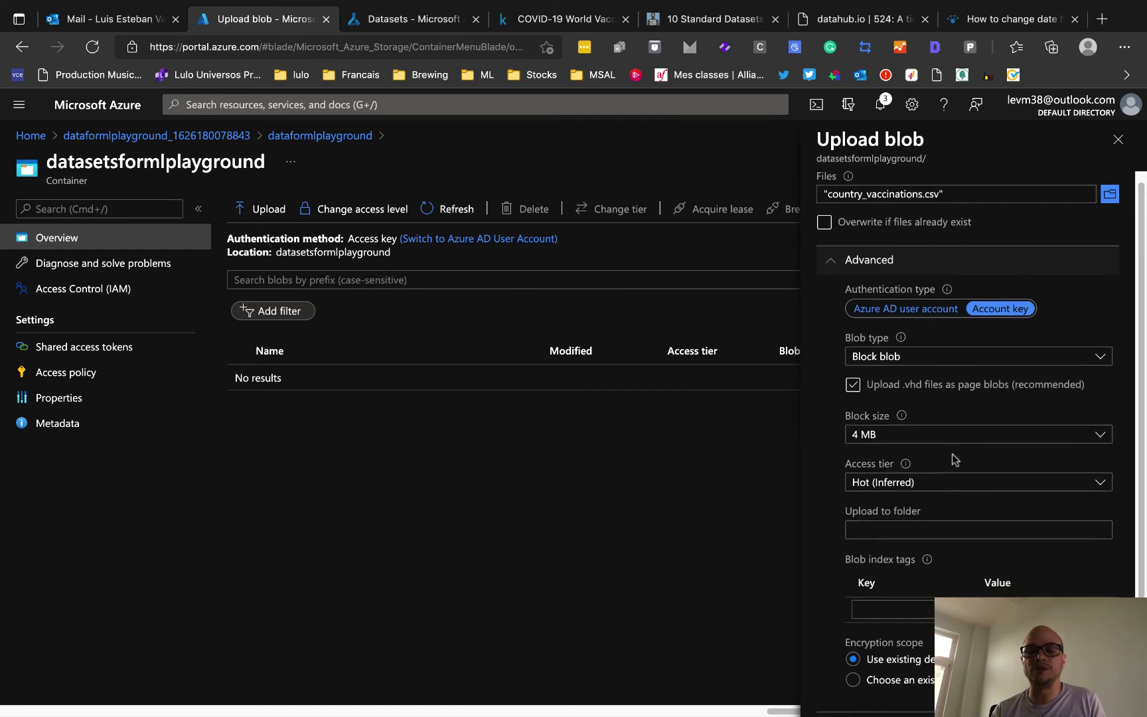
scroll(955, 460, down, 2)
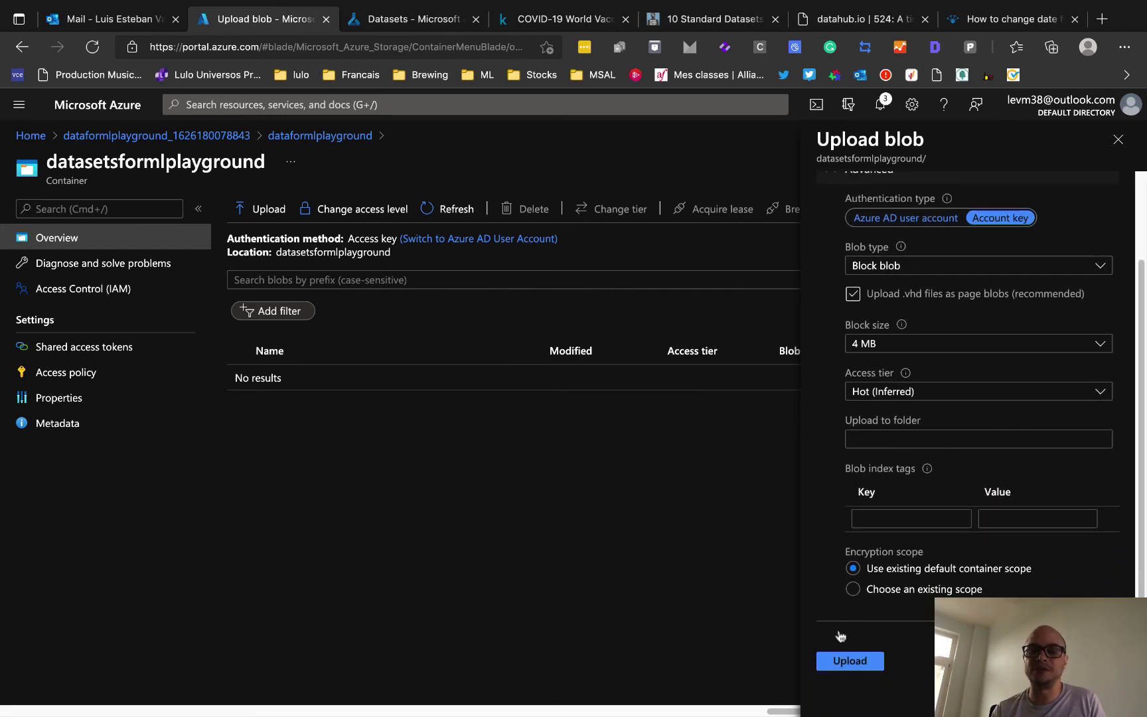
click(829, 662)
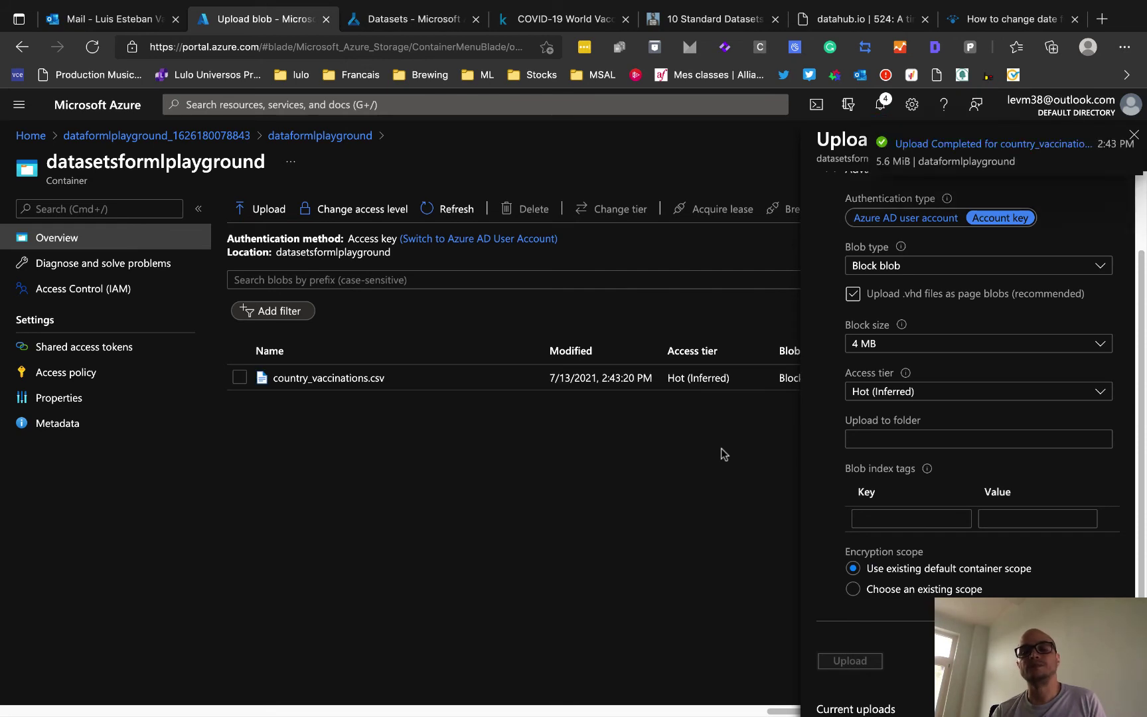
- Switch to Azure Machine Learning studio and start a new Azure Blob Storage datastore named ourdatastore
click(410, 24)
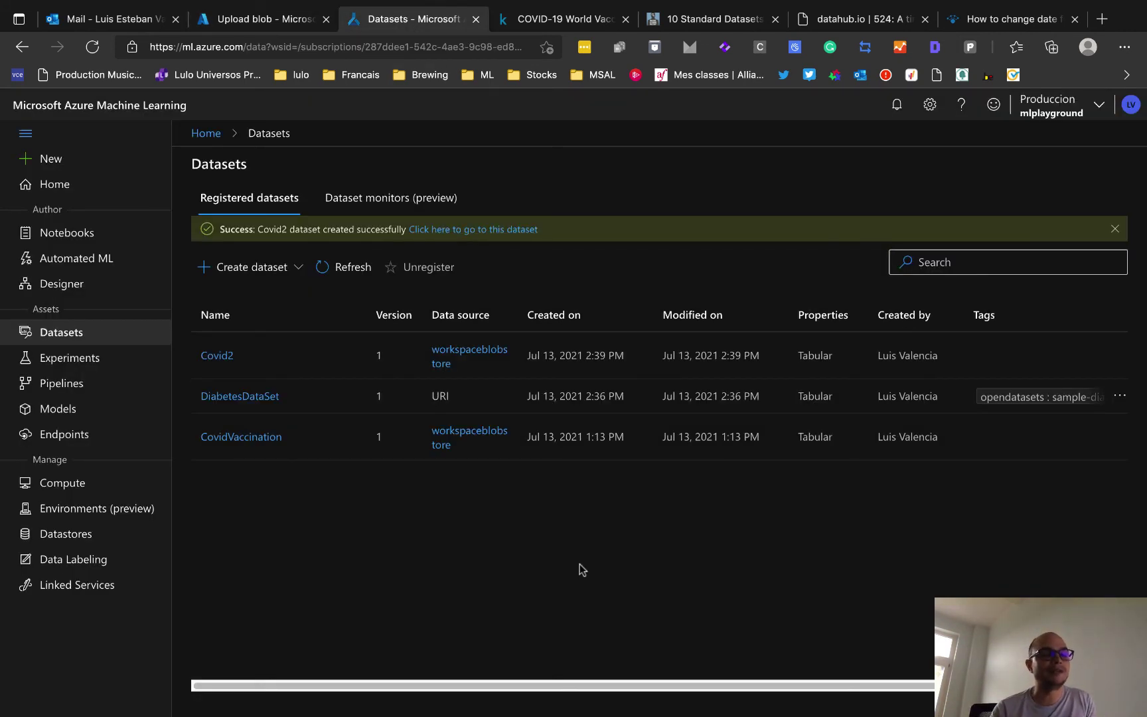
click(278, 267)
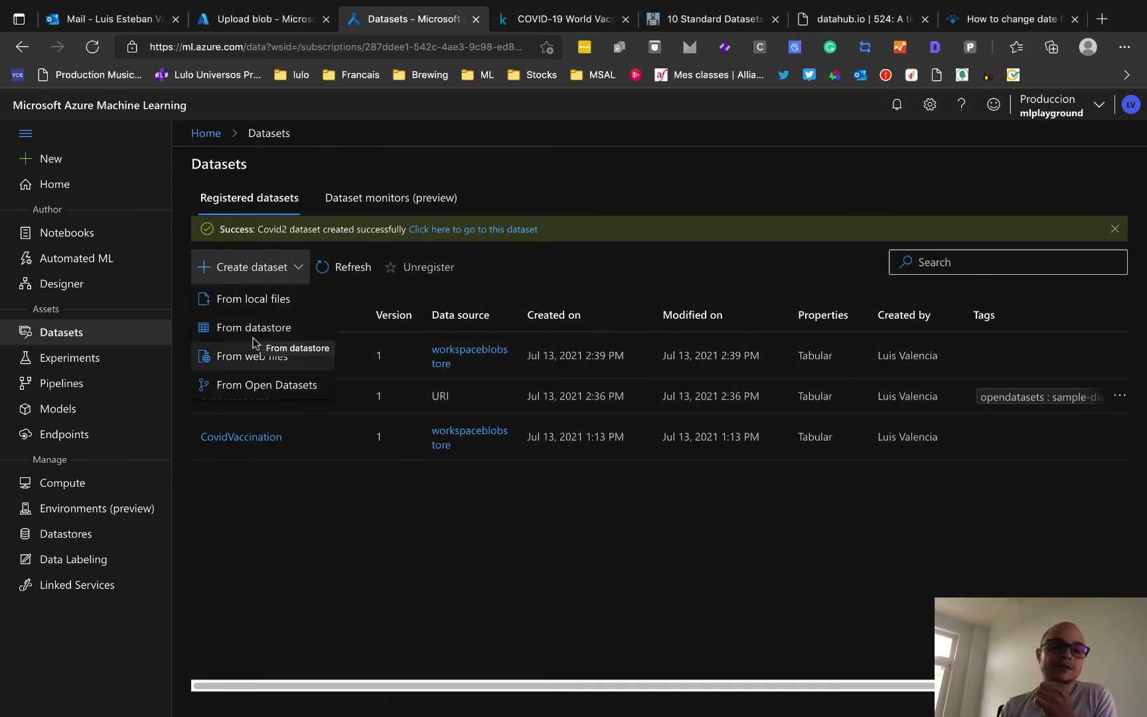
click(80, 535)
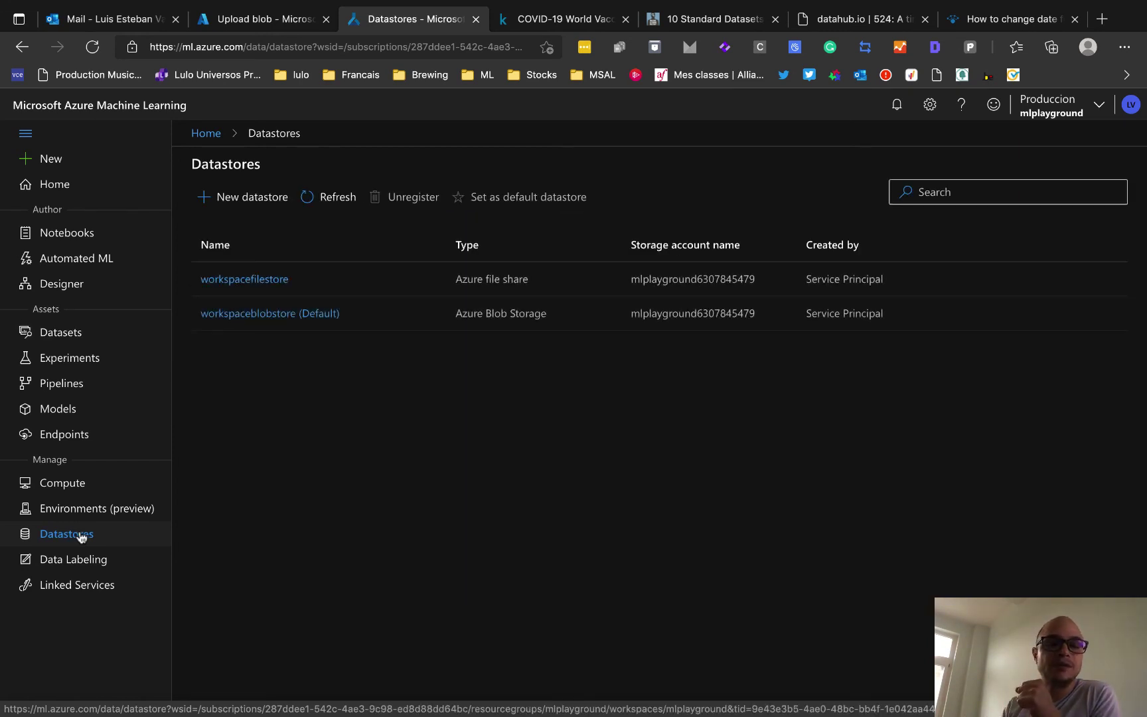
click(270, 208)
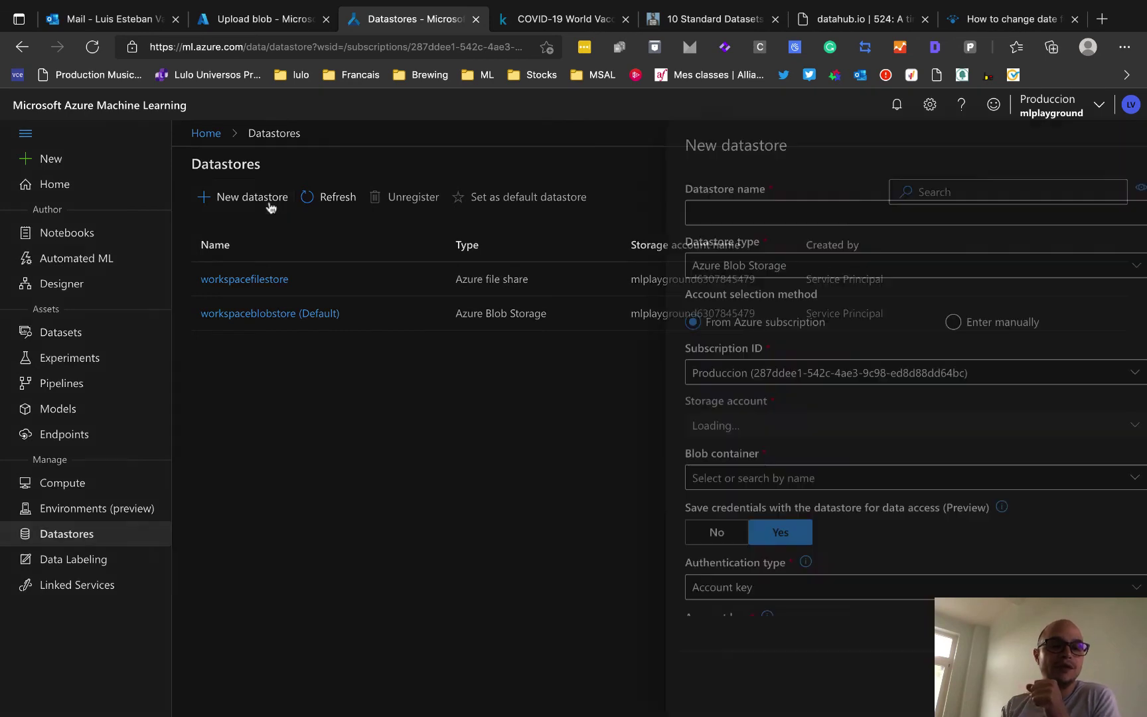
click(895, 213)
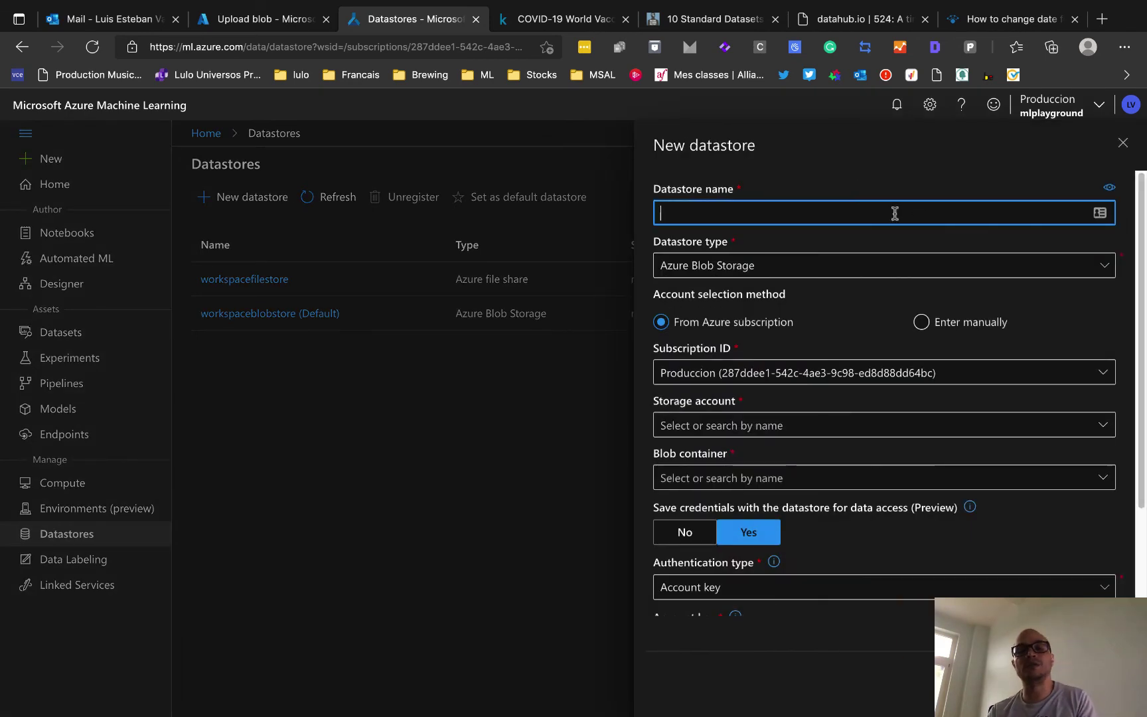
text(ourdata)
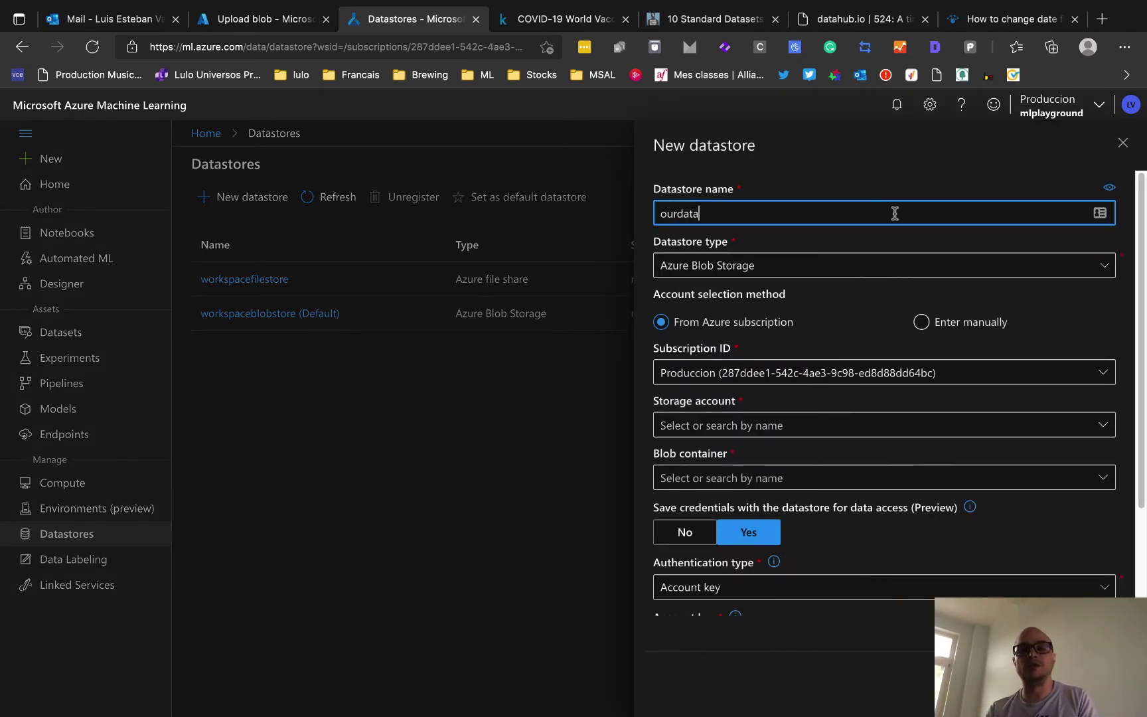
text(store)
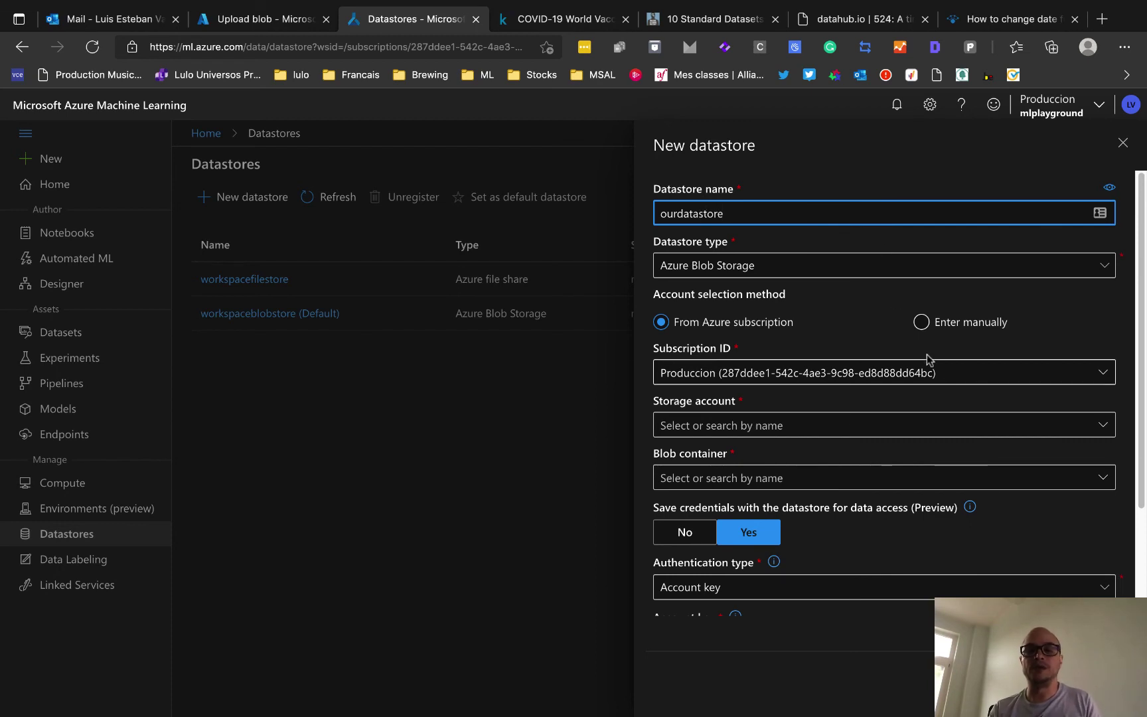
- Link the datastore to the dataformlplayground storage account and its datasetsformlplayground blob container
click(1102, 426)
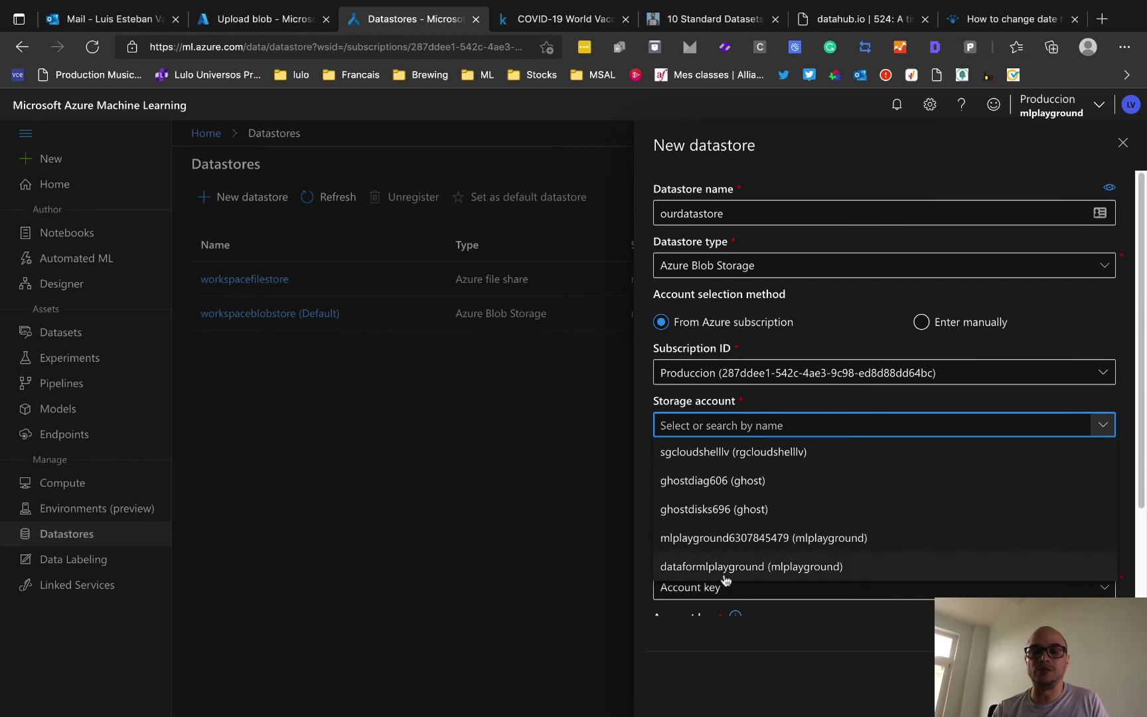
click(748, 572)
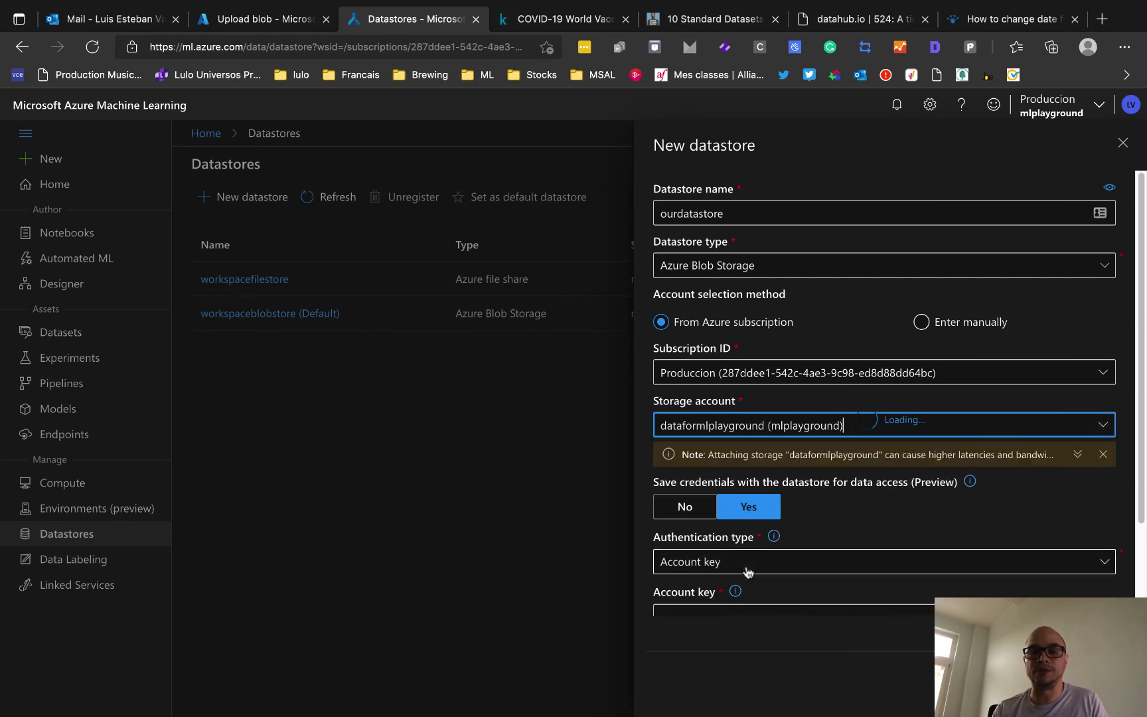
scroll(974, 429, down, 2)
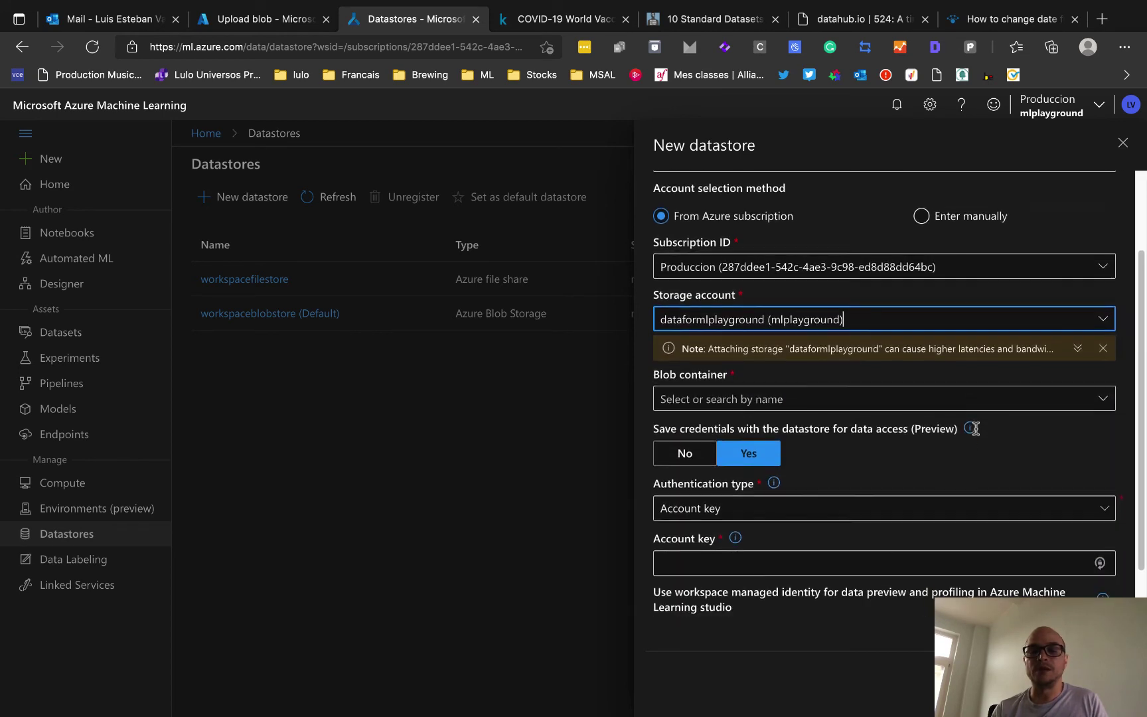
click(1103, 398)
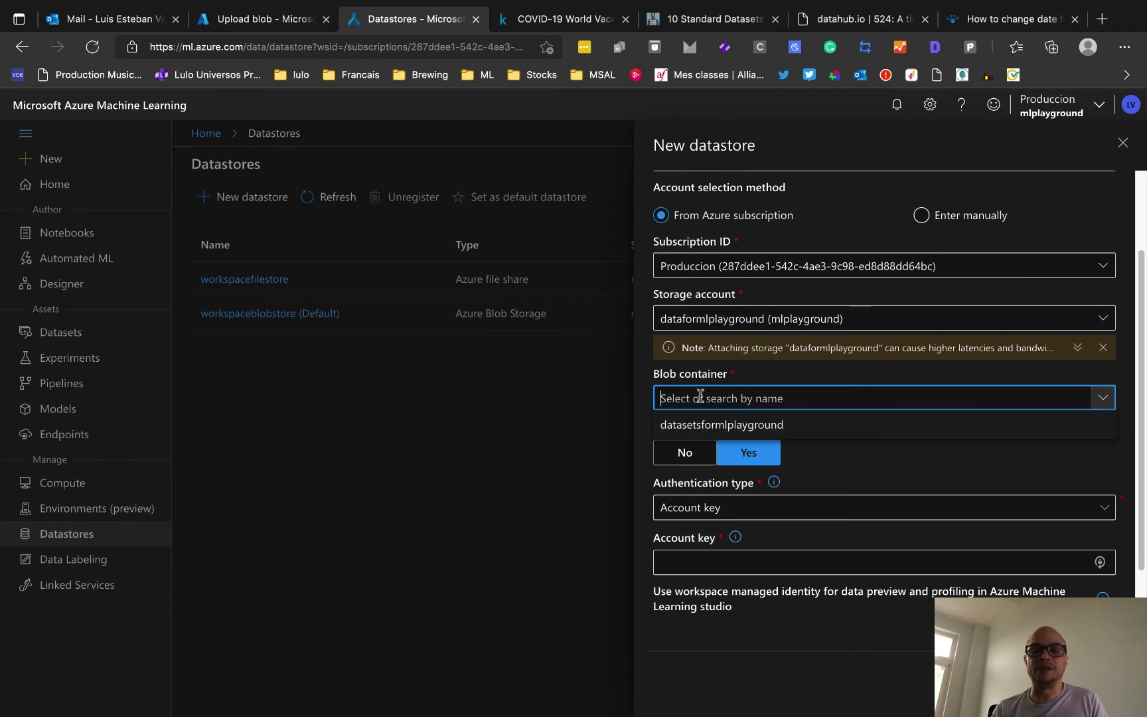
click(696, 424)
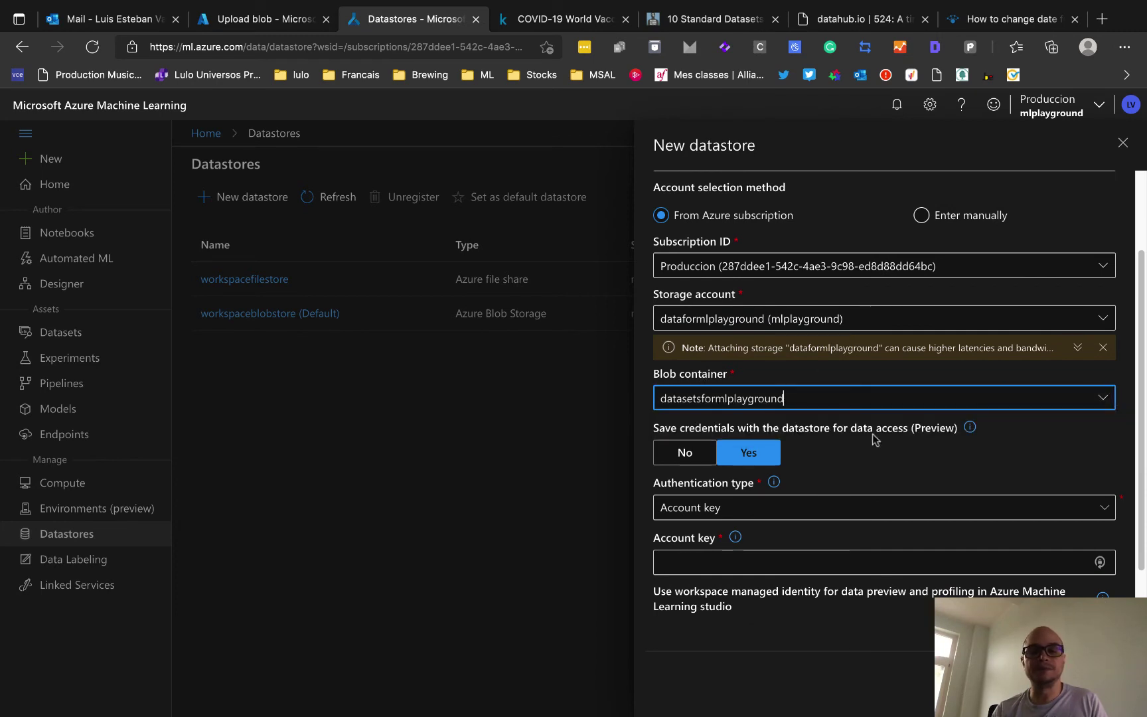
scroll(874, 439, down, 1)
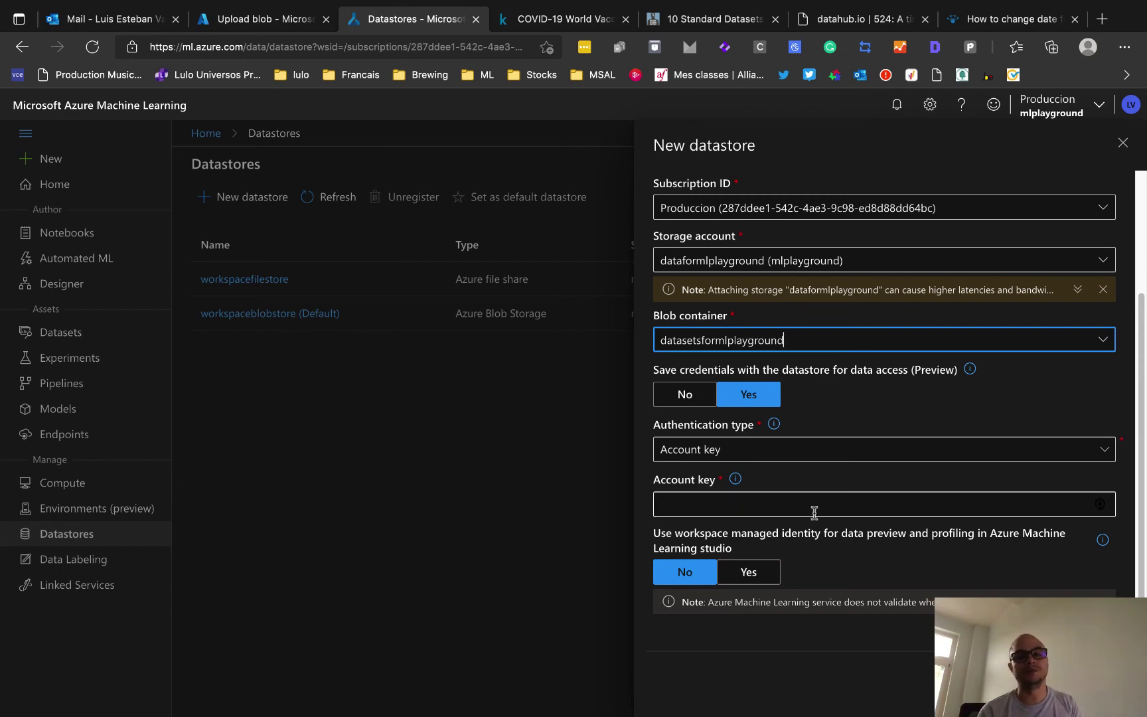
- In the Azure portal, reveal the access keys of the dataformlplayground storage account and copy the key1 value
click(277, 19)
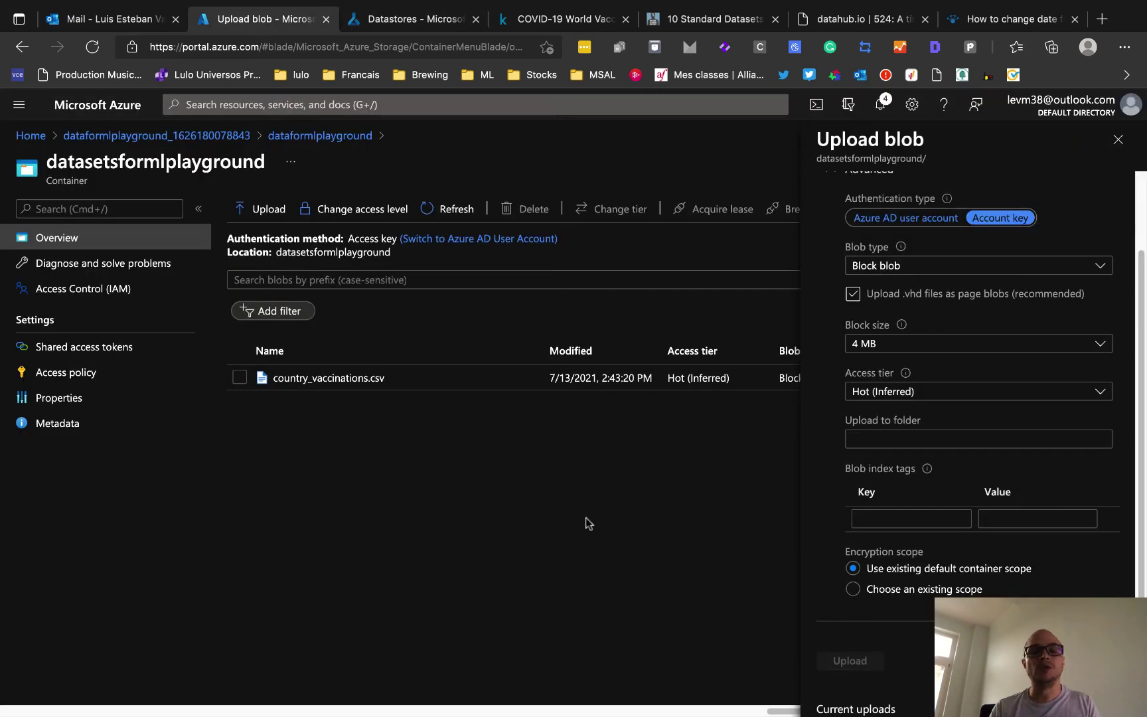
click(326, 136)
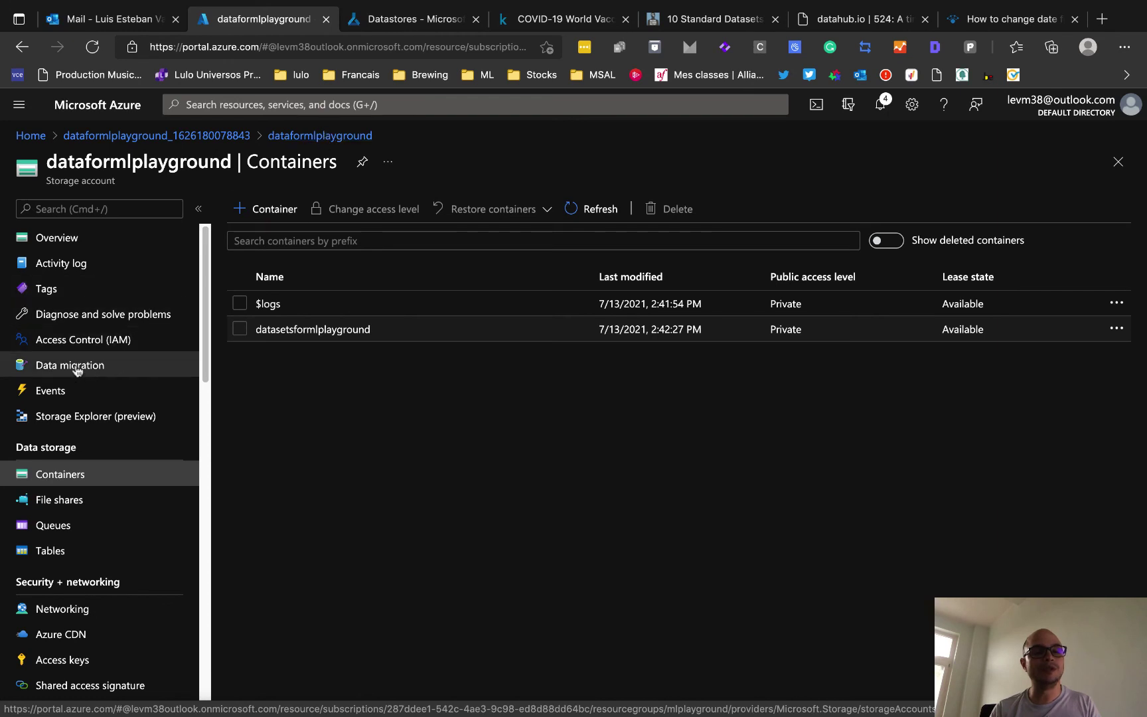
click(77, 661)
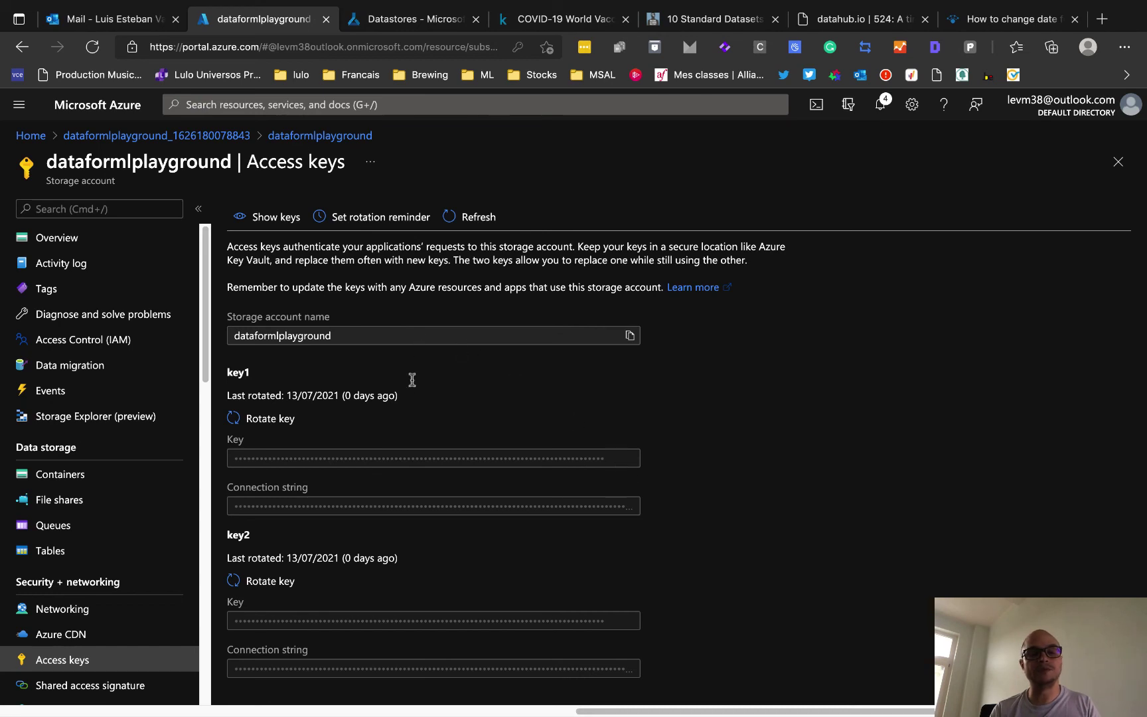
click(269, 223)
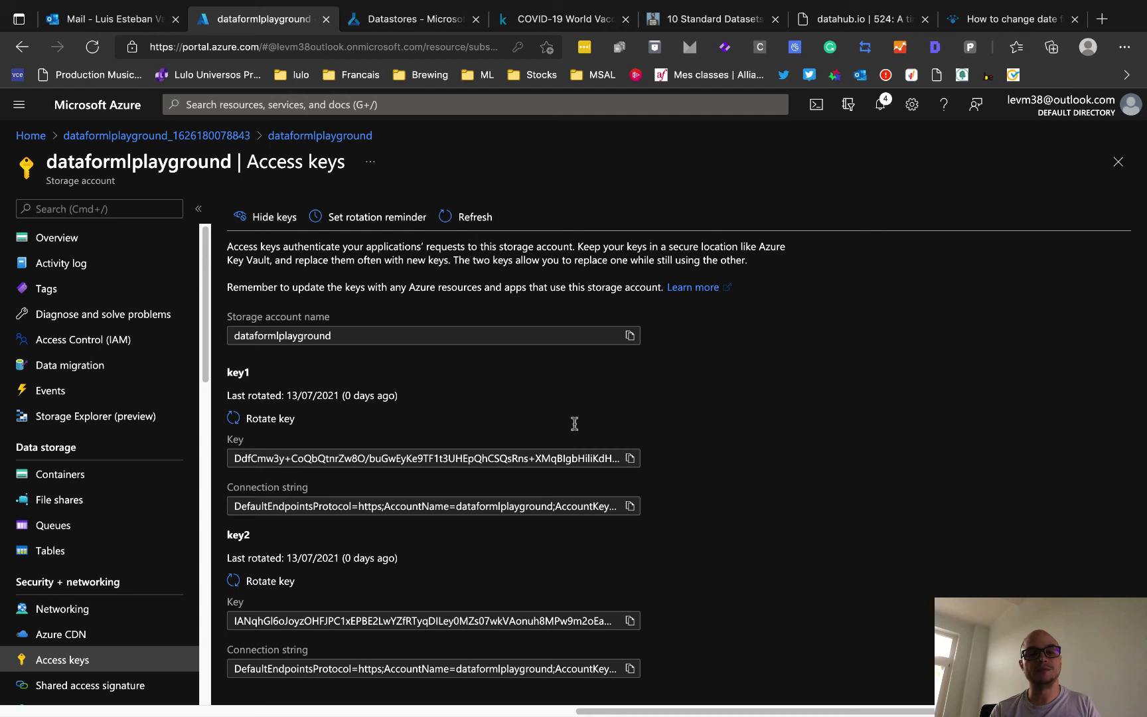
click(630, 458)
- Back in Azure Machine Learning studio, paste the storage account key, create the datastore, and decline saving the password in the browser
click(422, 22)
click(710, 503)
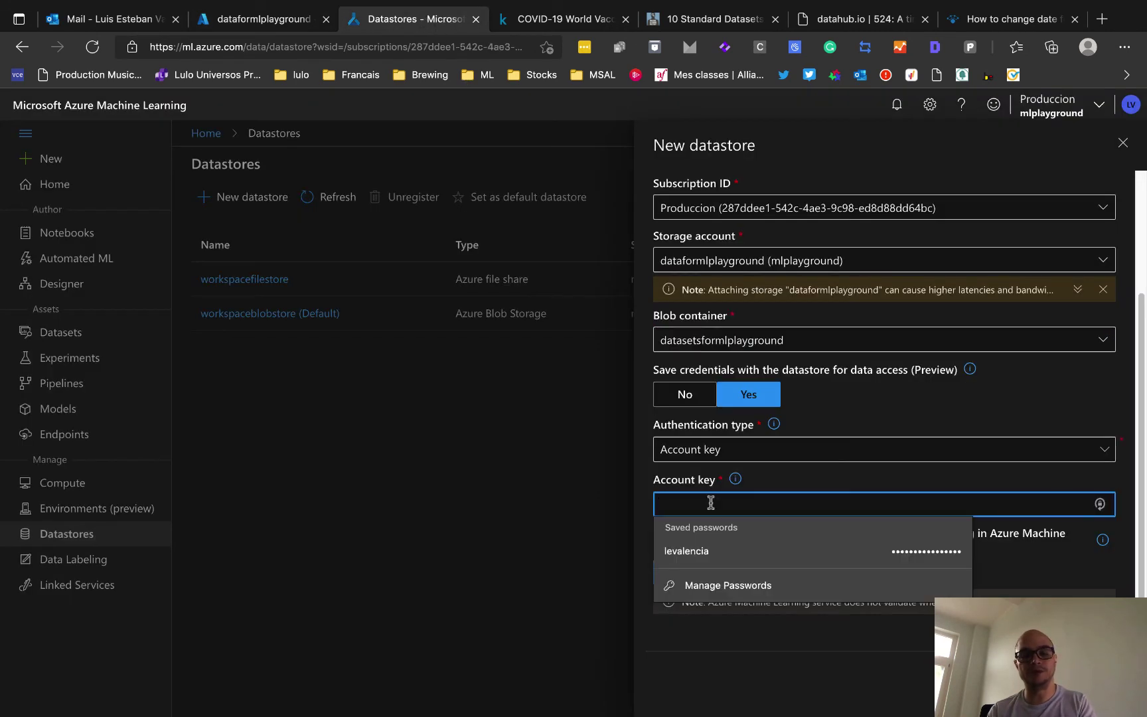
key(ctrl+v)
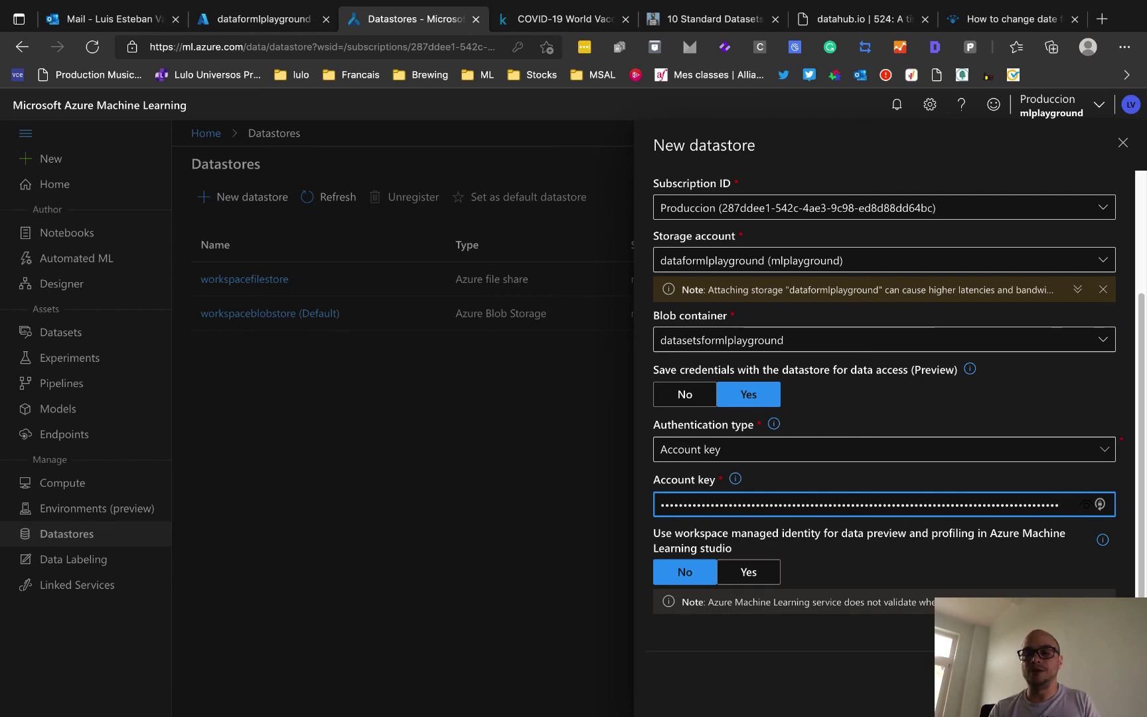
key(Return)
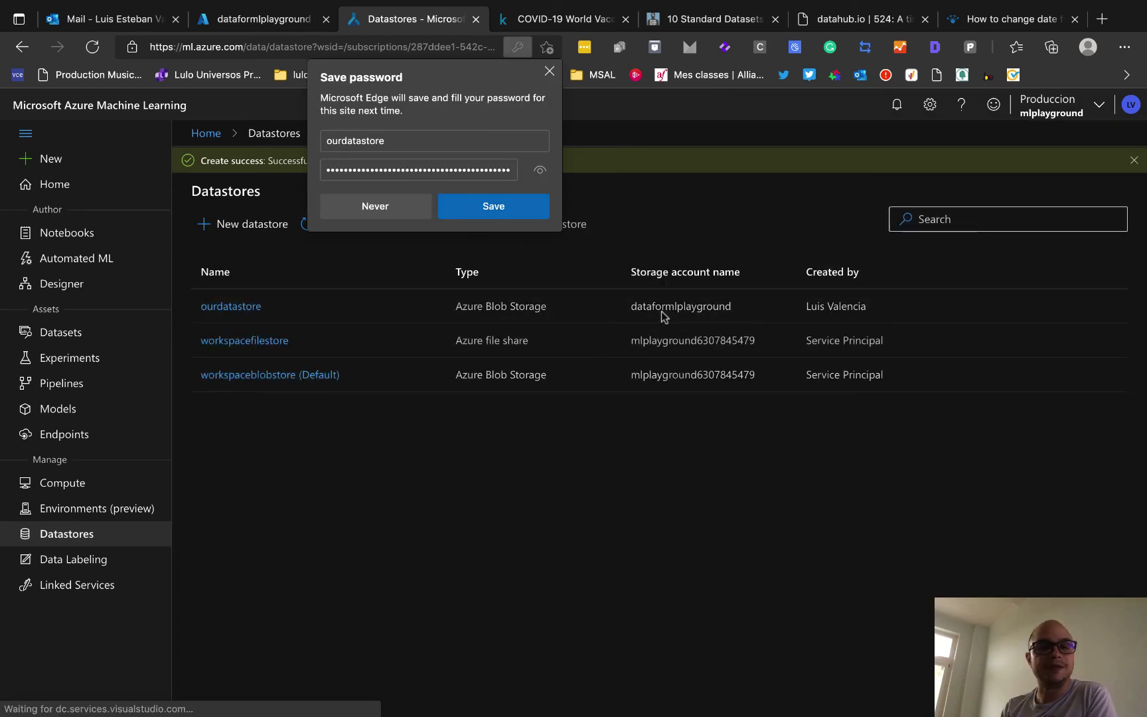
click(376, 206)
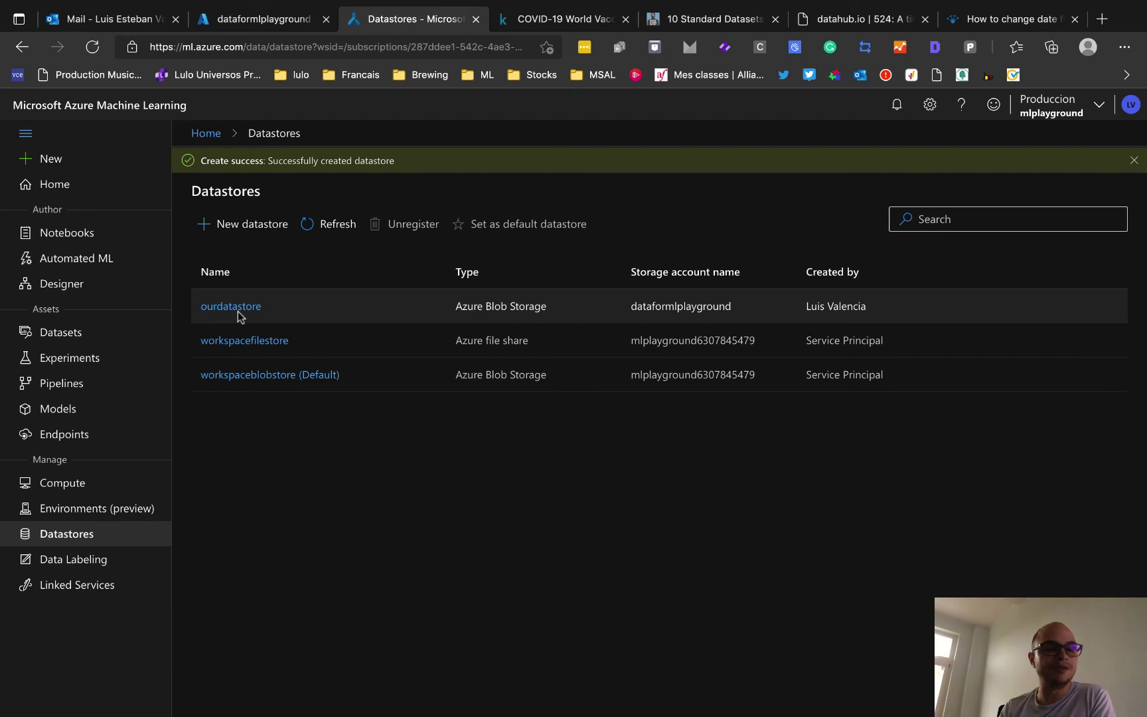
- Start a new dataset from a datastore, naming it covid3 and keeping the Tabular type
click(64, 333)
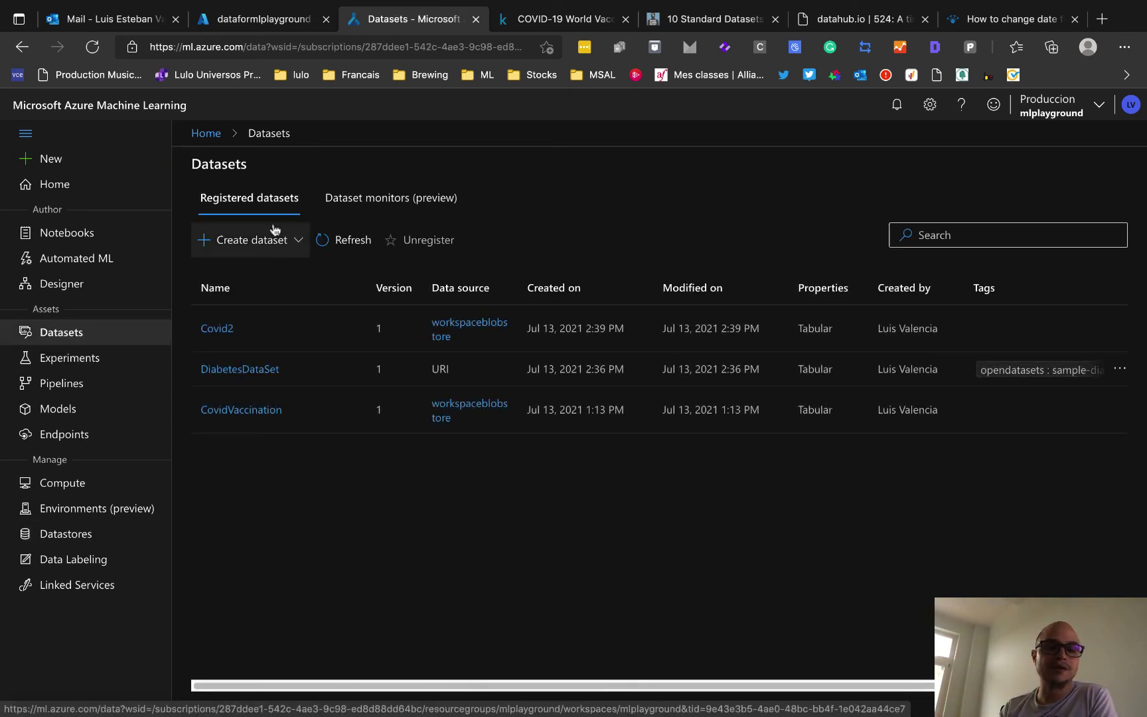
click(280, 241)
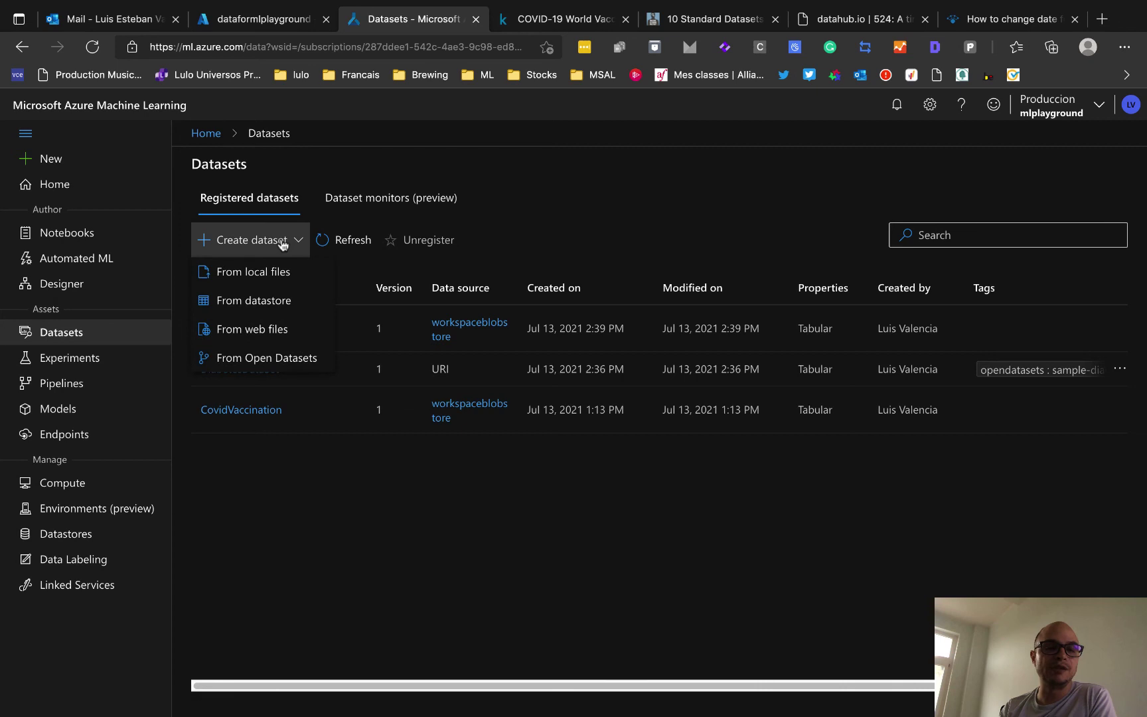
click(273, 307)
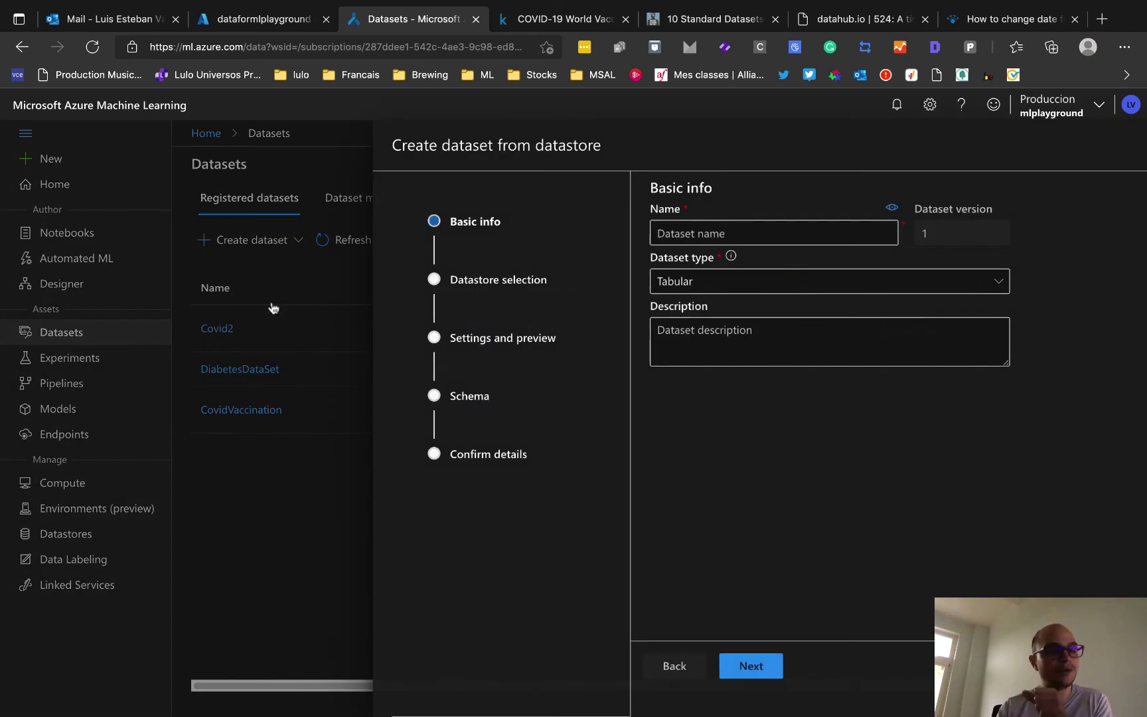
click(699, 240)
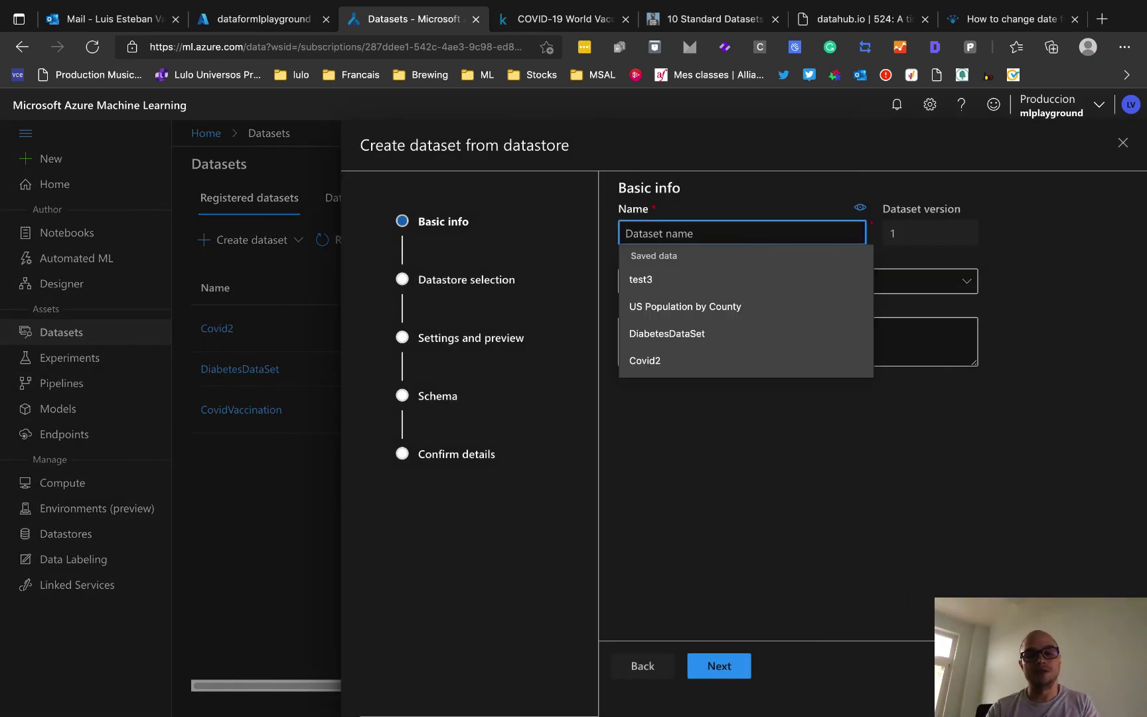
text(covid3)
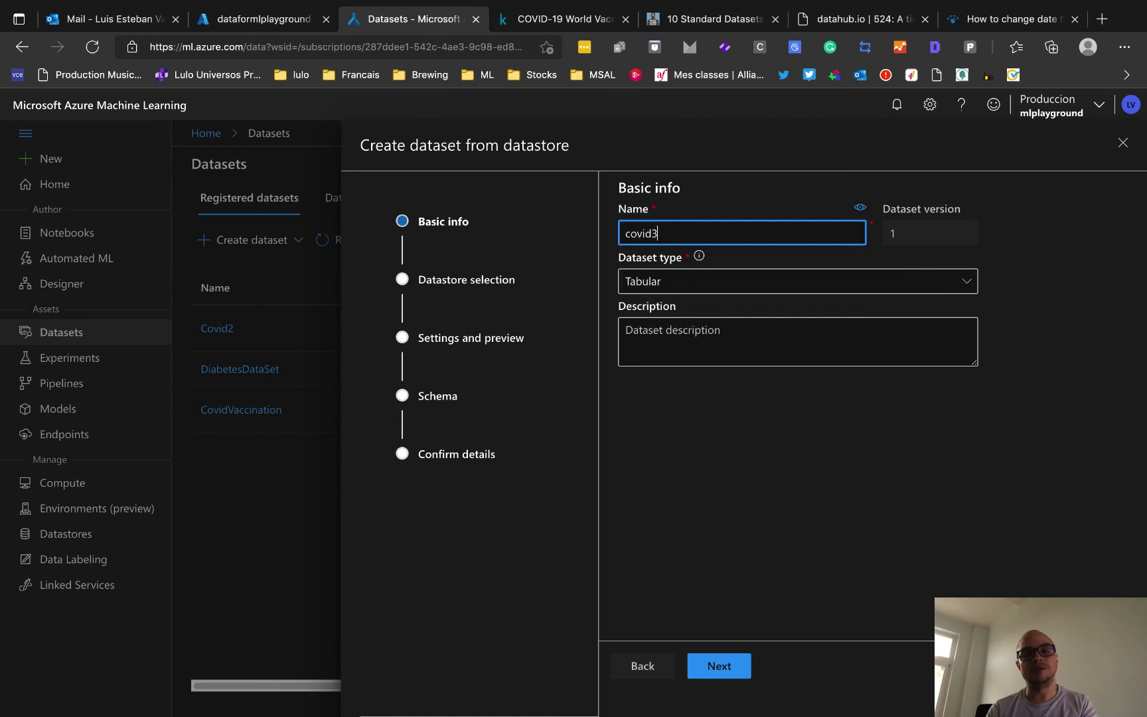
click(730, 664)
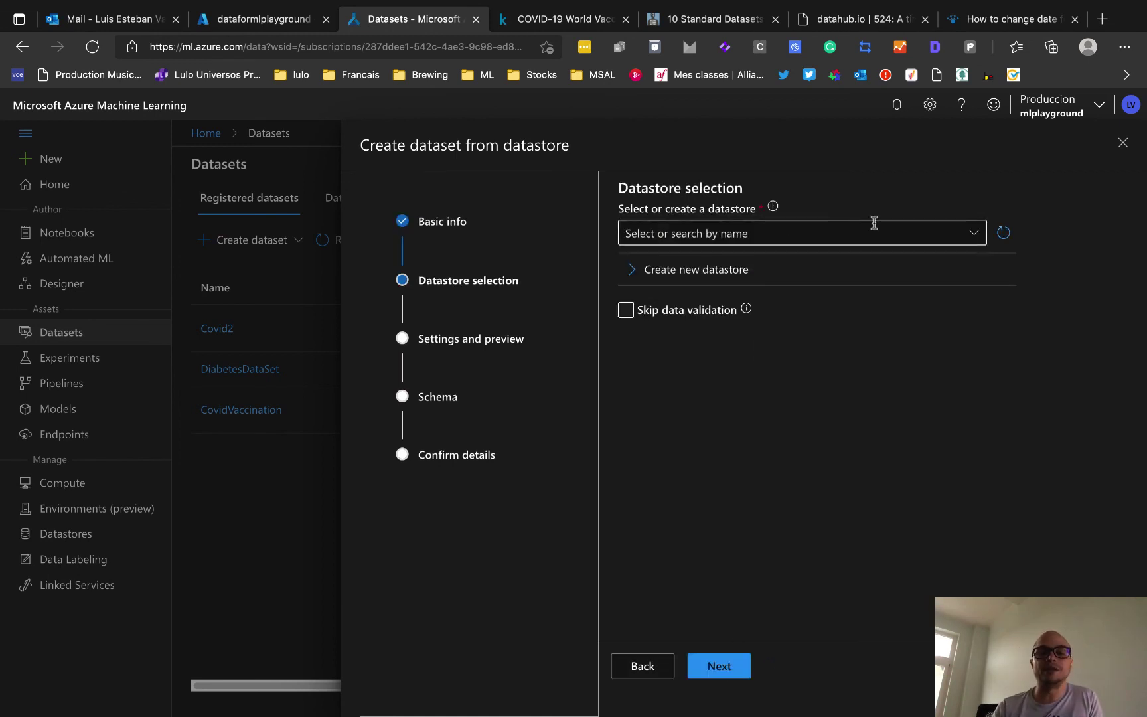
- Choose ourdatastore as the dataset's source and country_vaccinations.csv as its path
click(972, 234)
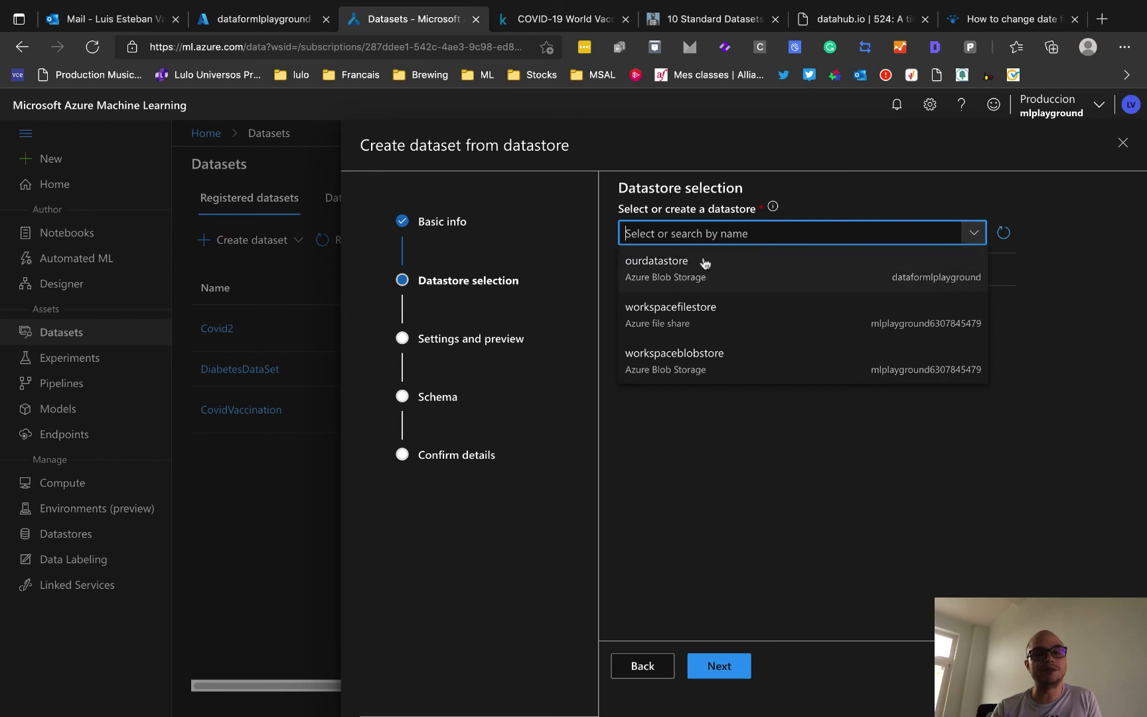
click(659, 279)
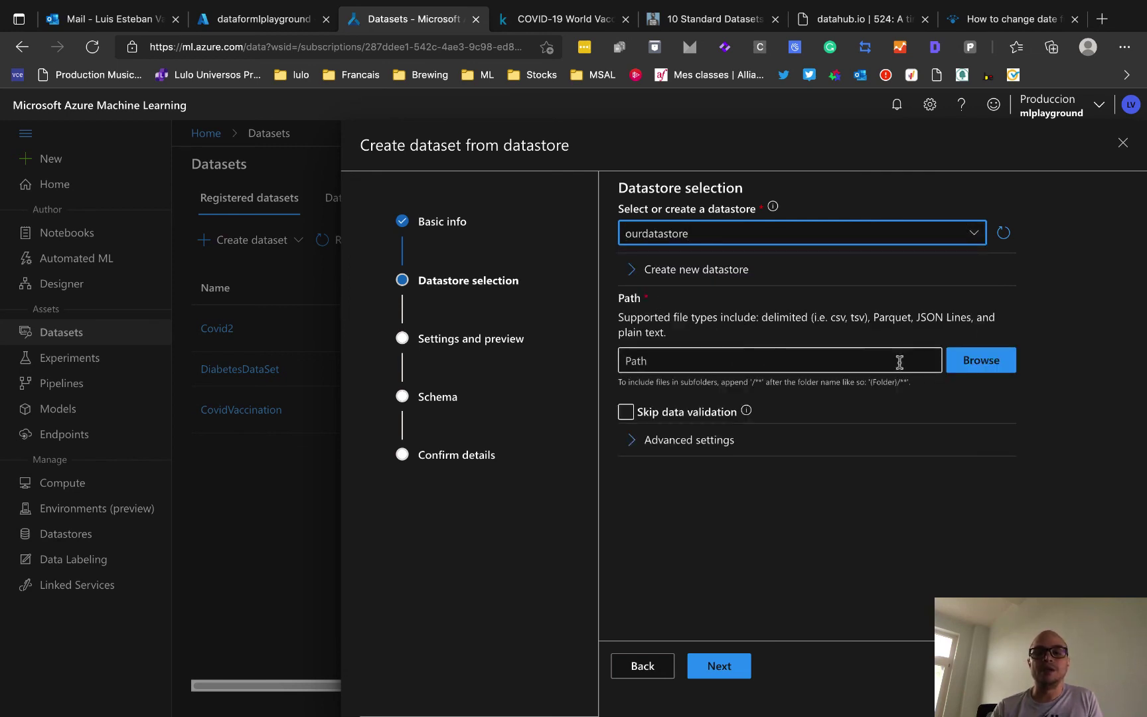
click(984, 362)
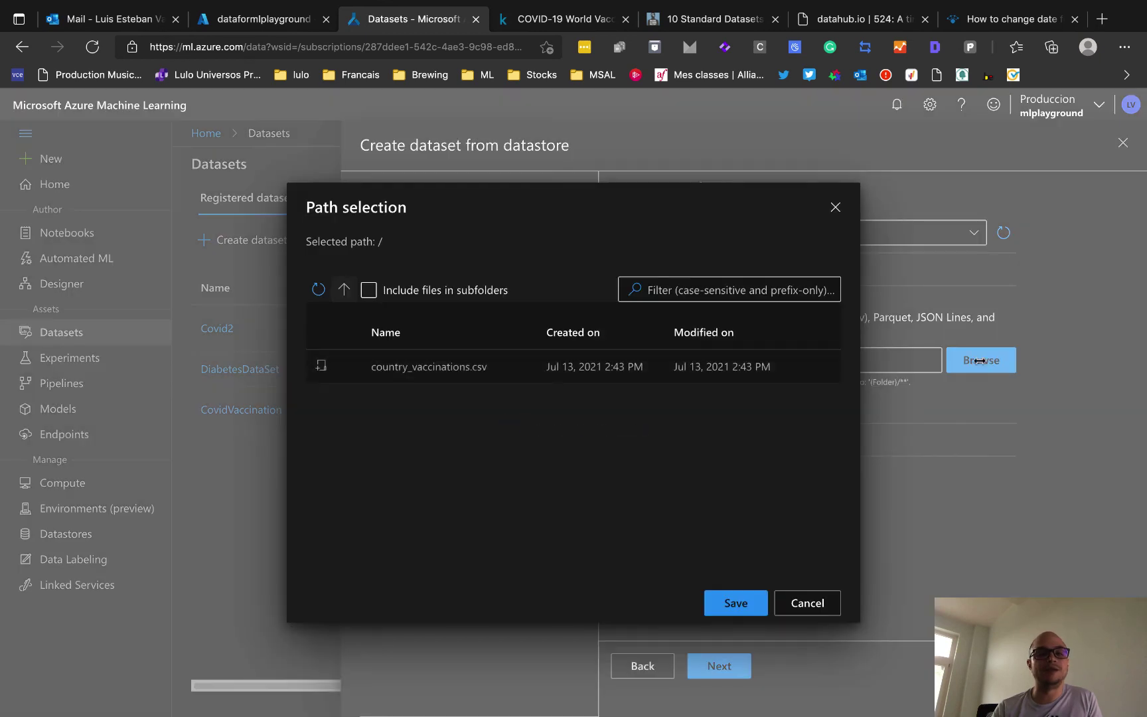
click(342, 369)
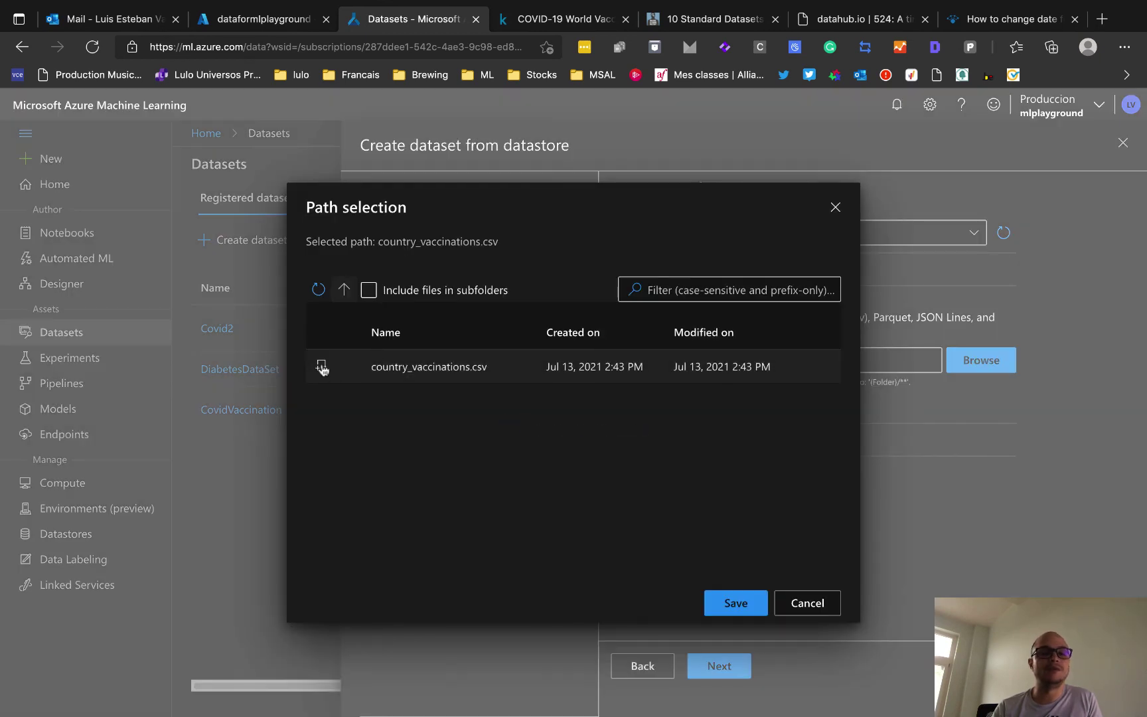
click(734, 608)
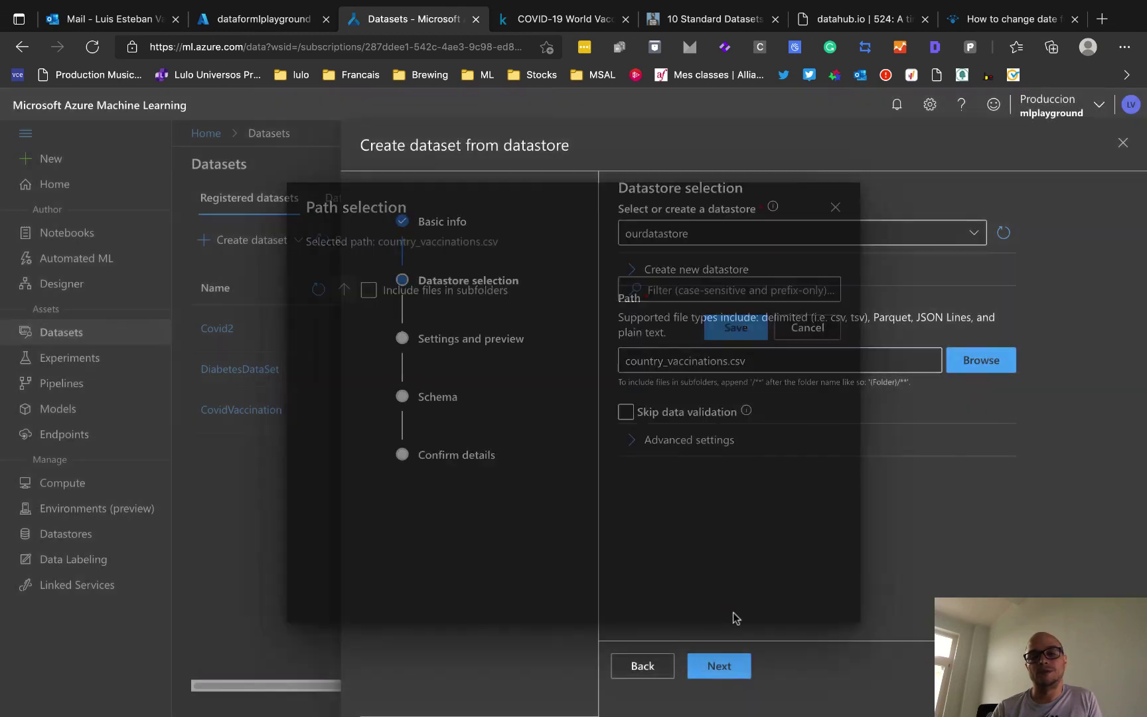
click(717, 667)
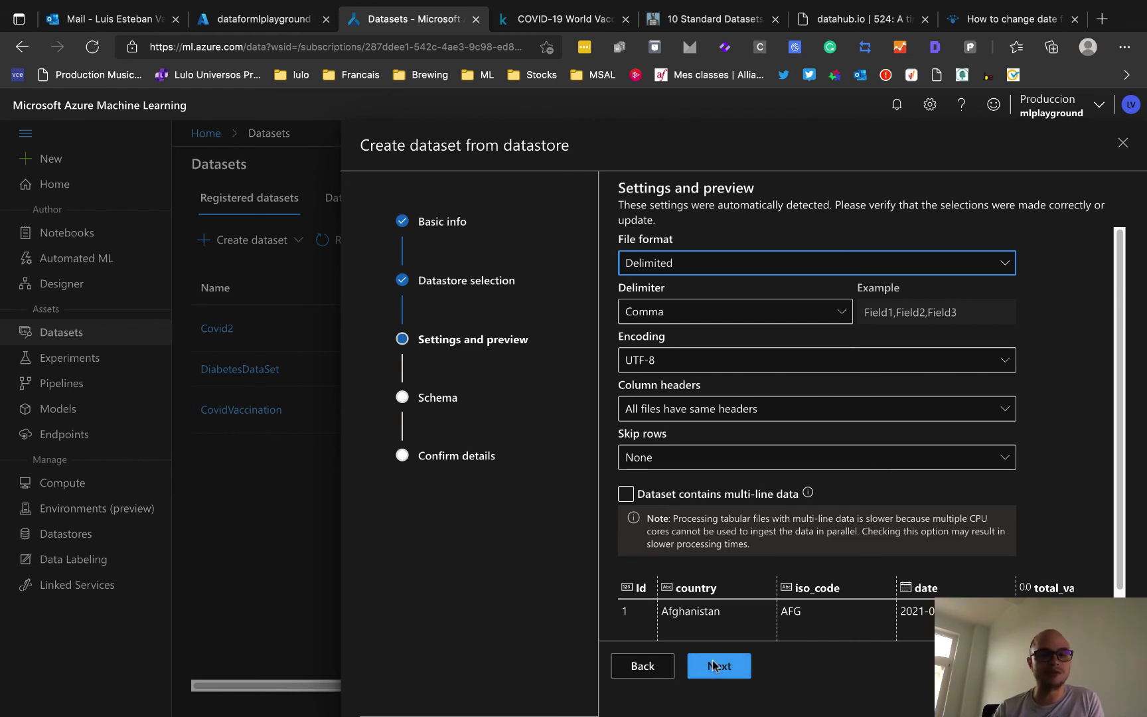
- Accept the detected file settings and schema, and create the covid3 dataset
scroll(875, 538, down, 1)
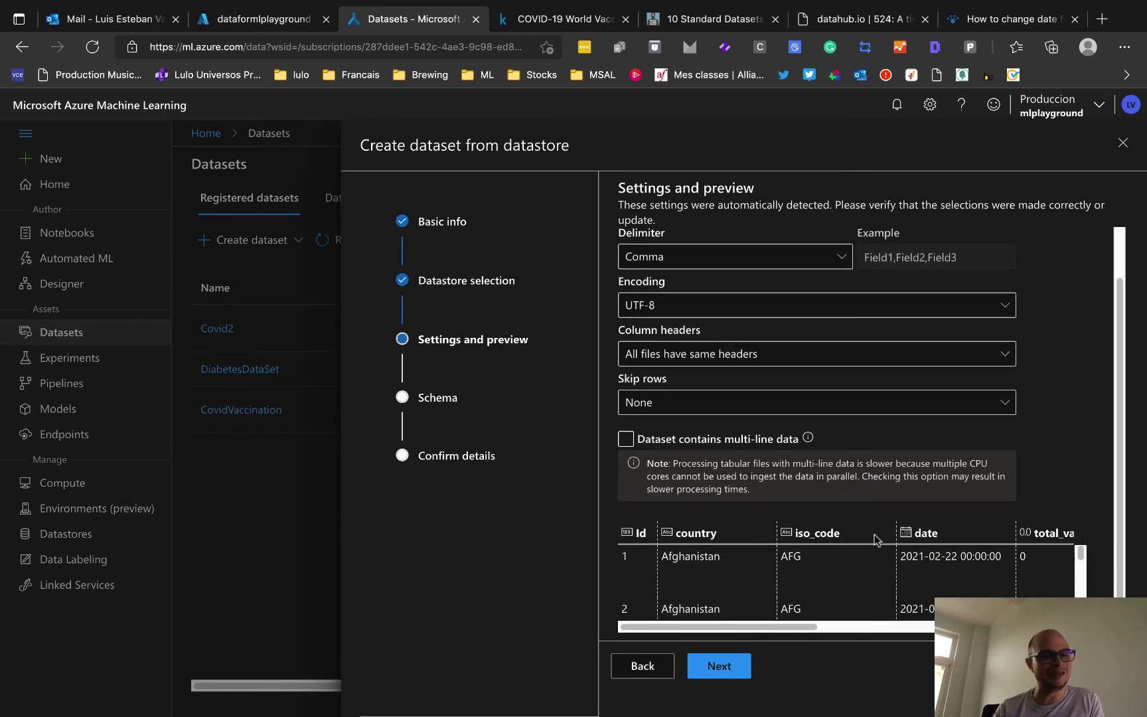
click(733, 670)
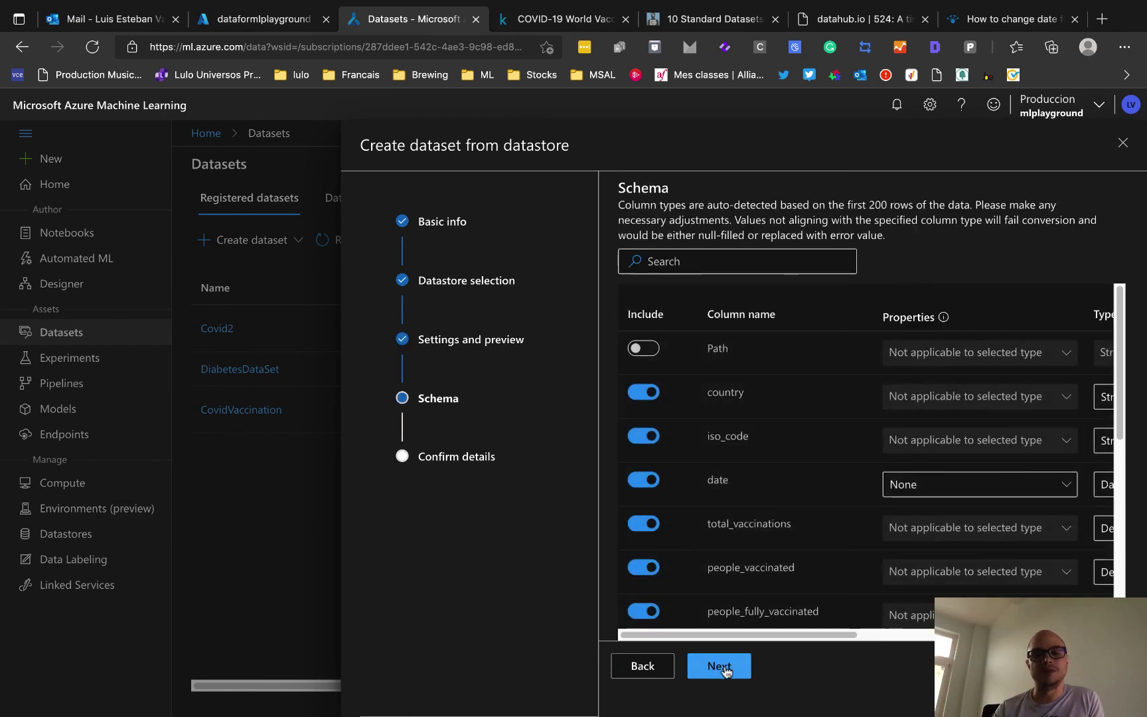
click(739, 666)
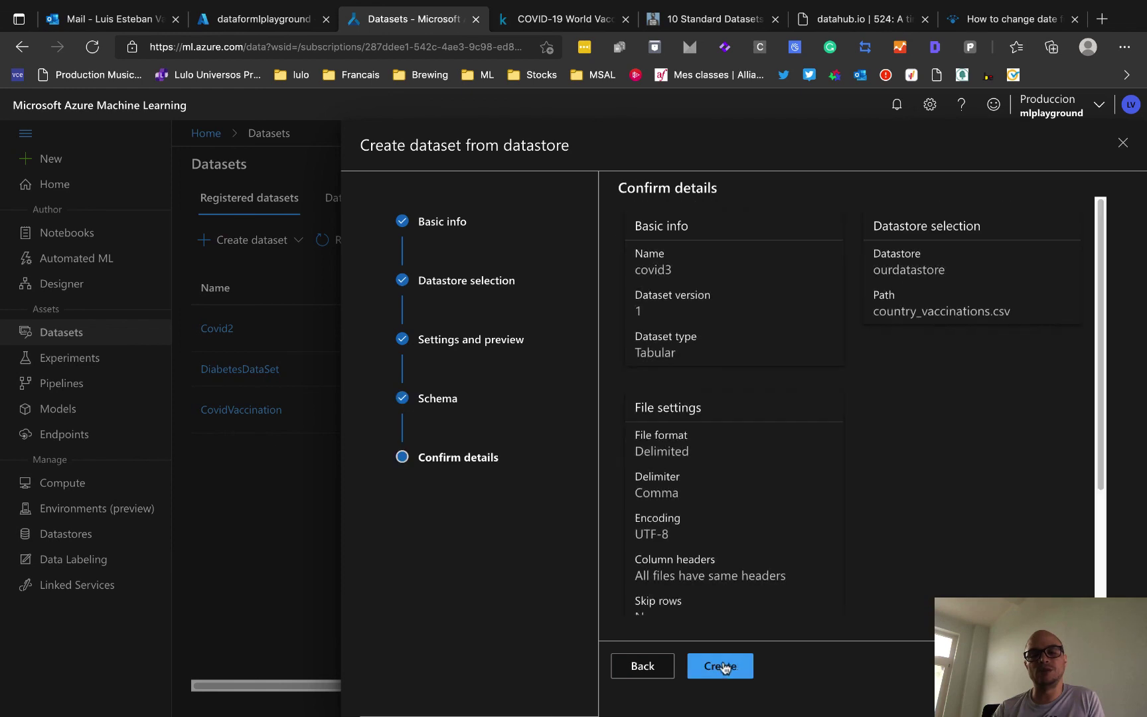
click(730, 667)
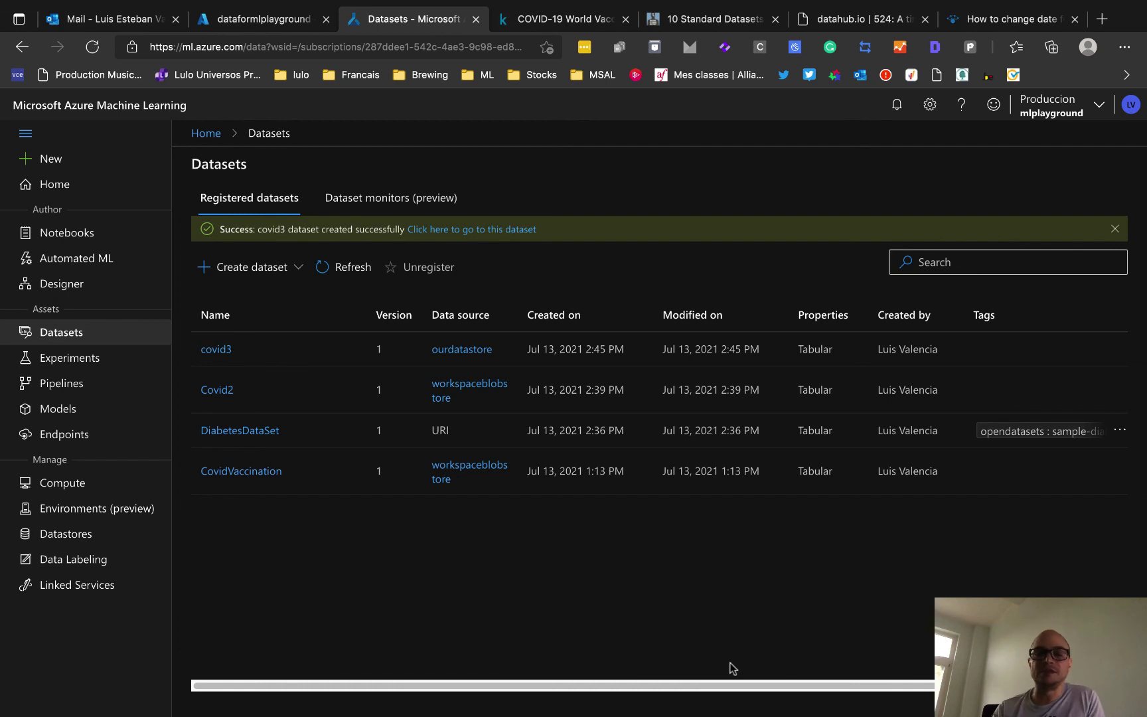
- Open the covid3 dataset and view the sample code for consuming it
click(208, 351)
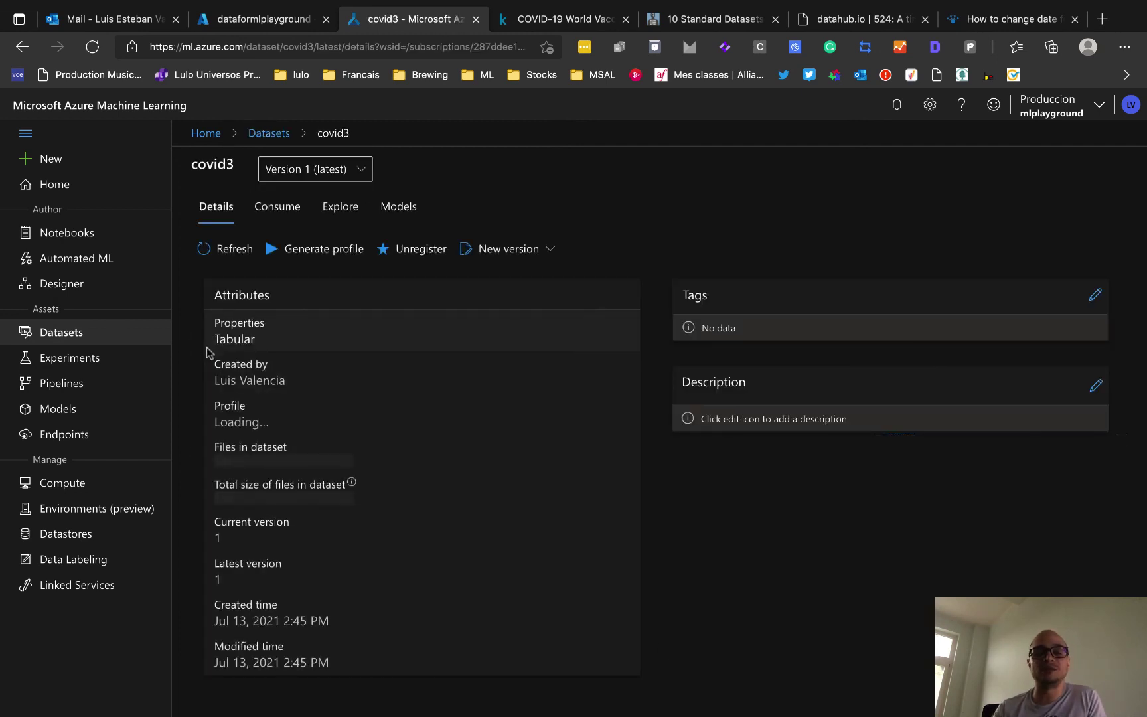
click(282, 209)
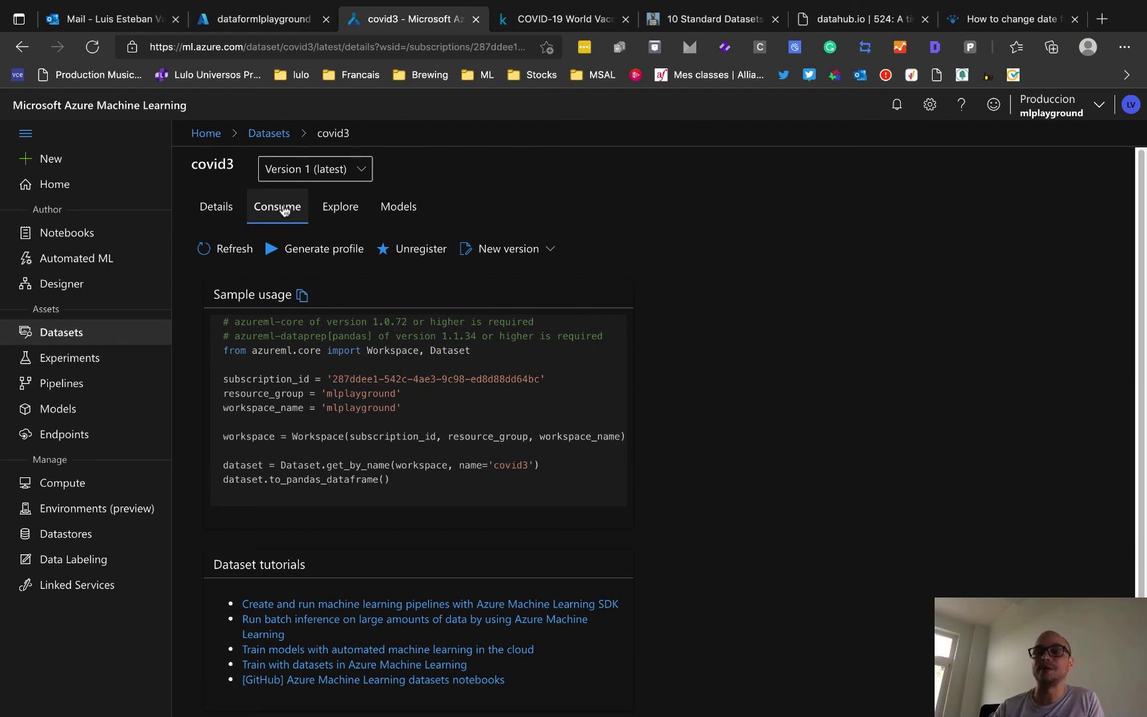
mouse_move(930, 6)
click(735, 9)
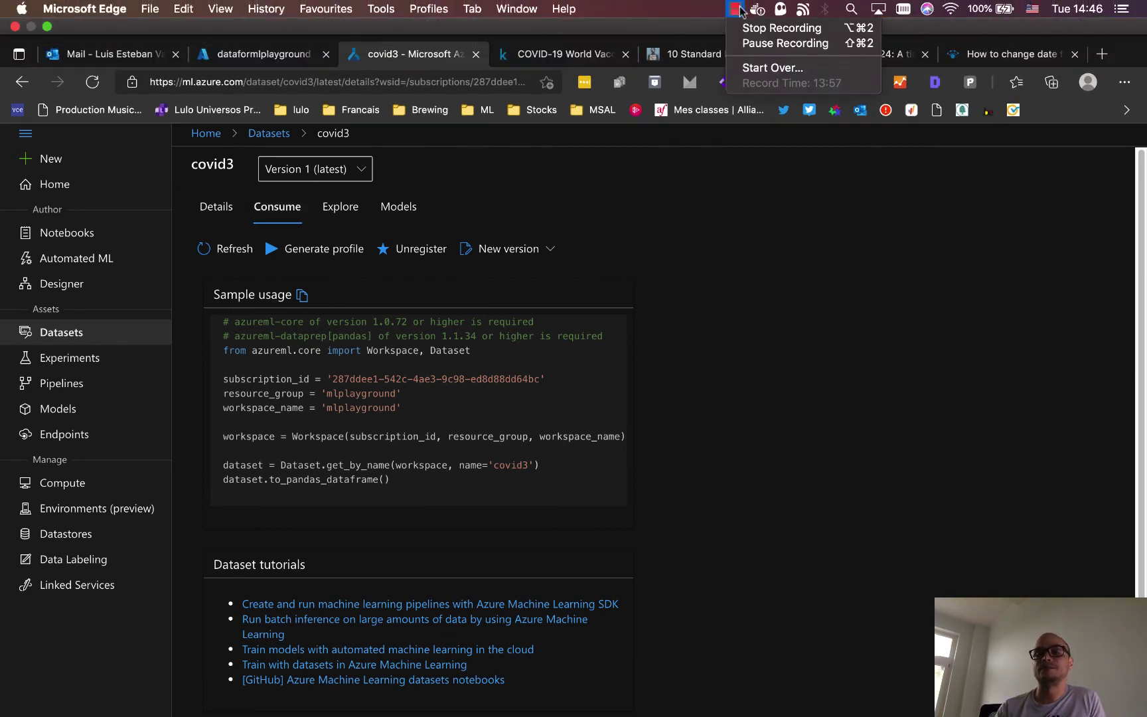